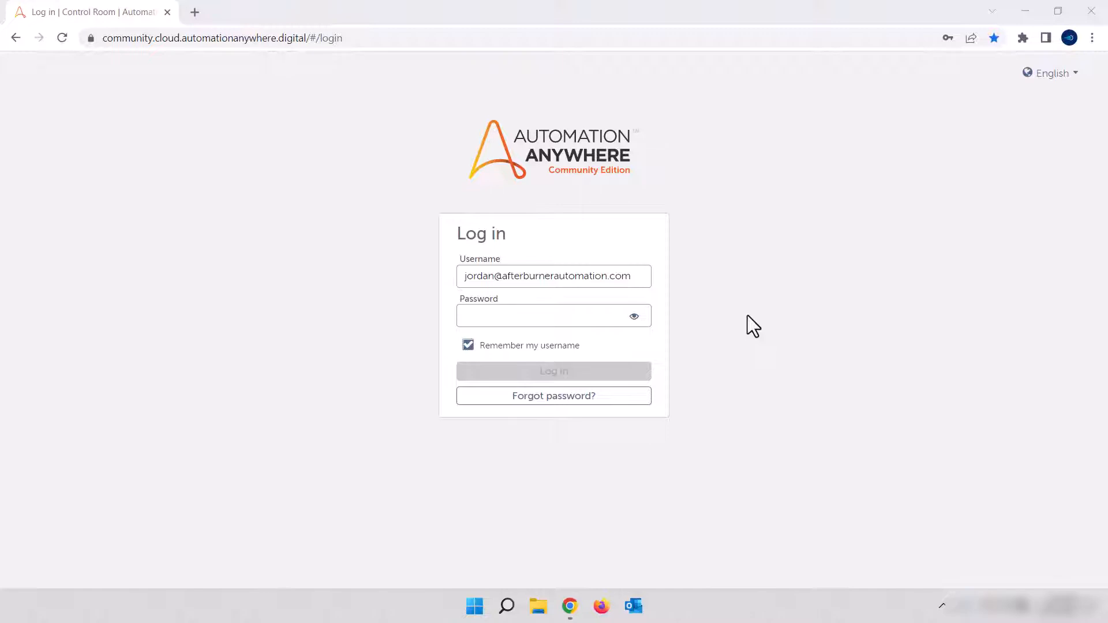
Log in to the Control Room by entering the account password
click(530, 314)
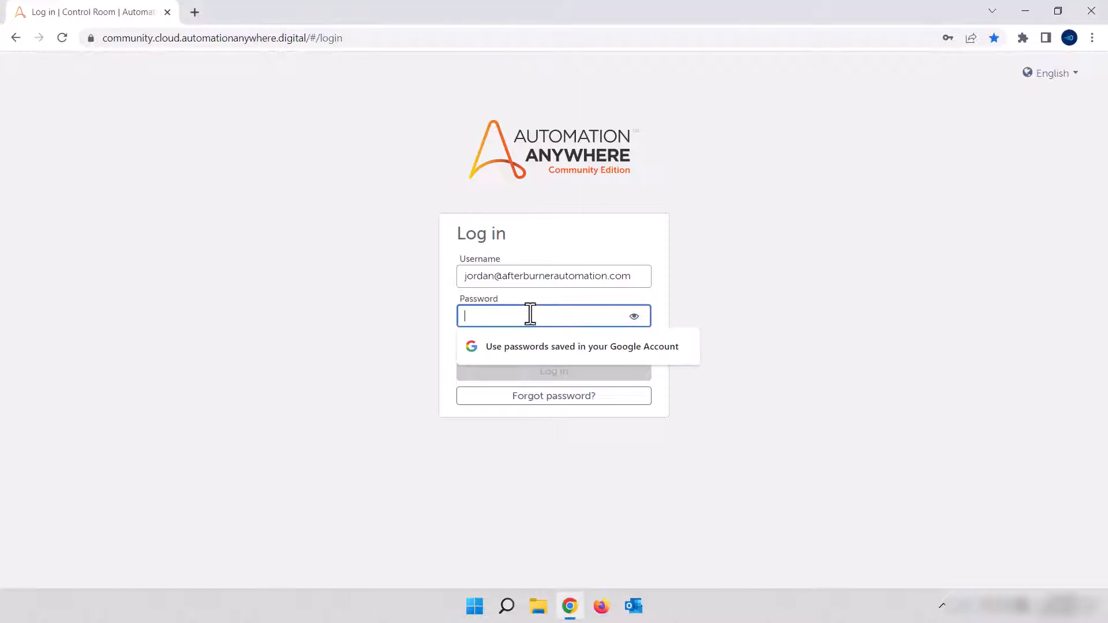
text(•••)
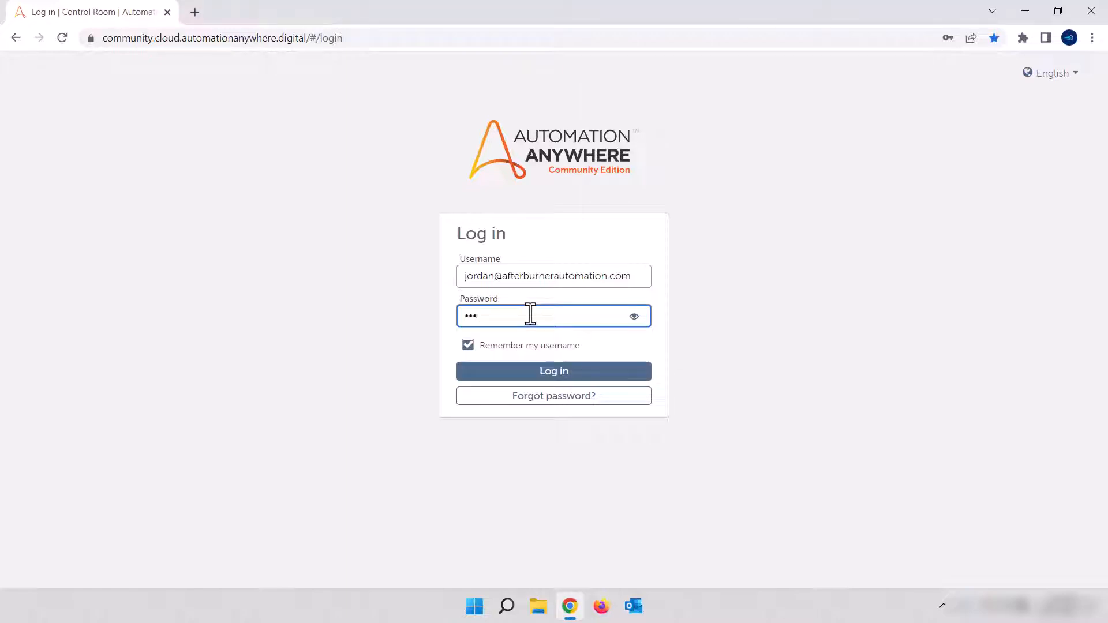
text(••••••••)
click(578, 372)
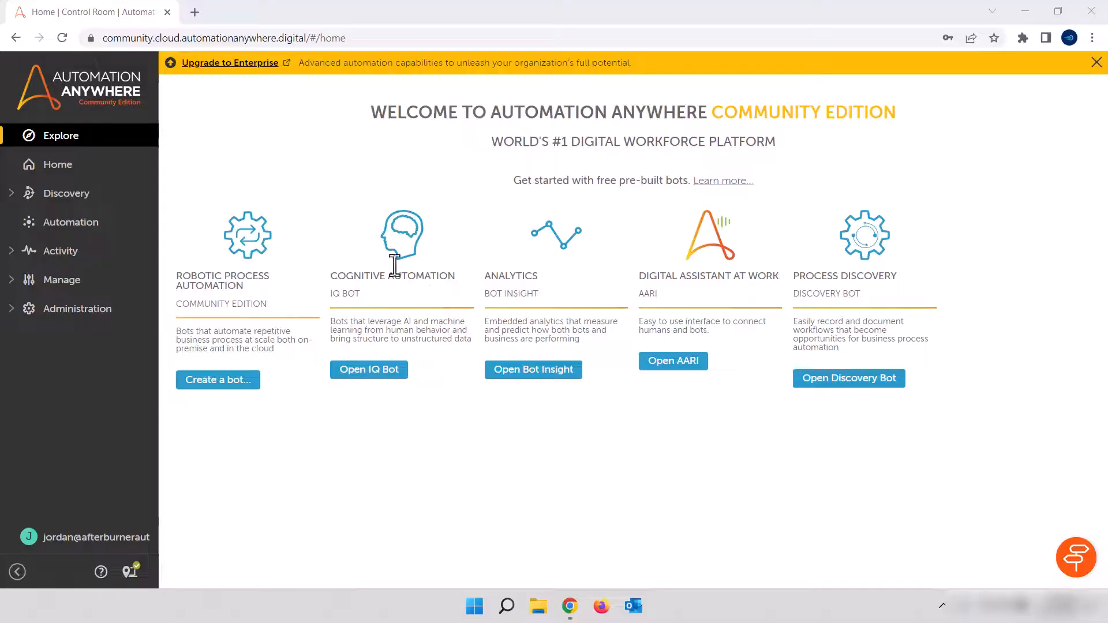
Create a folder named "Triggers 101" inside the Citizen Developer folder of the Automation repository
click(61, 231)
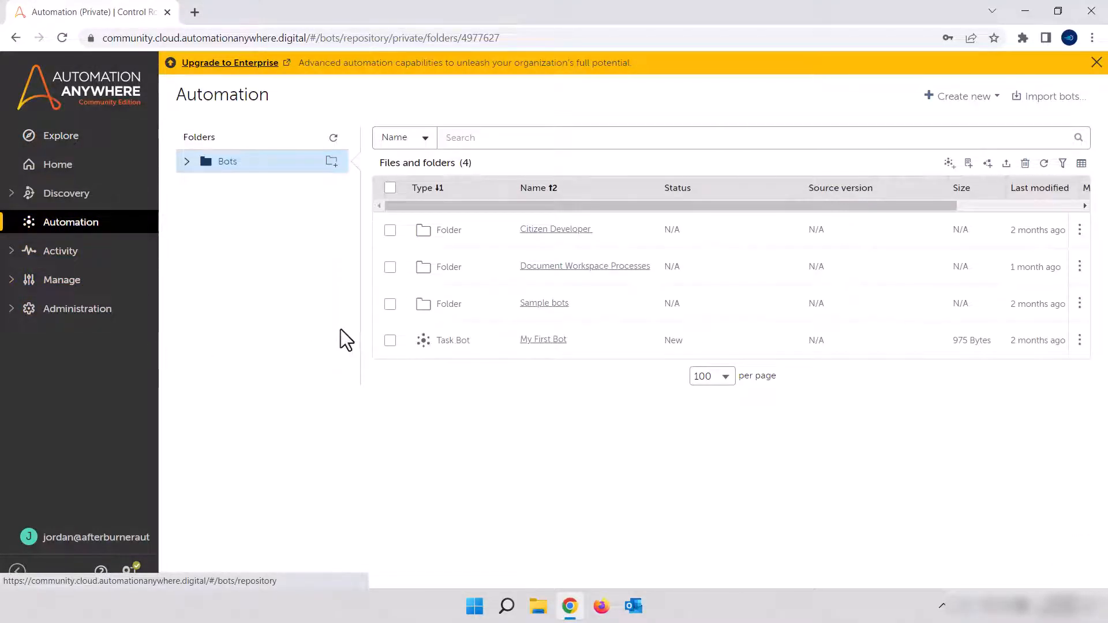
click(555, 230)
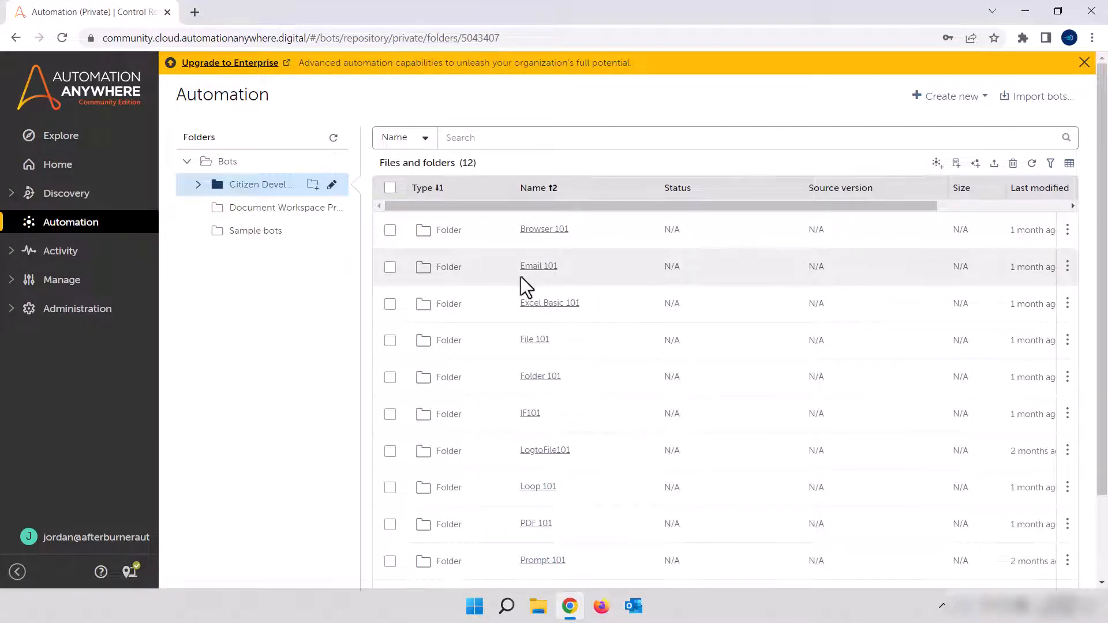
click(313, 184)
click(409, 324)
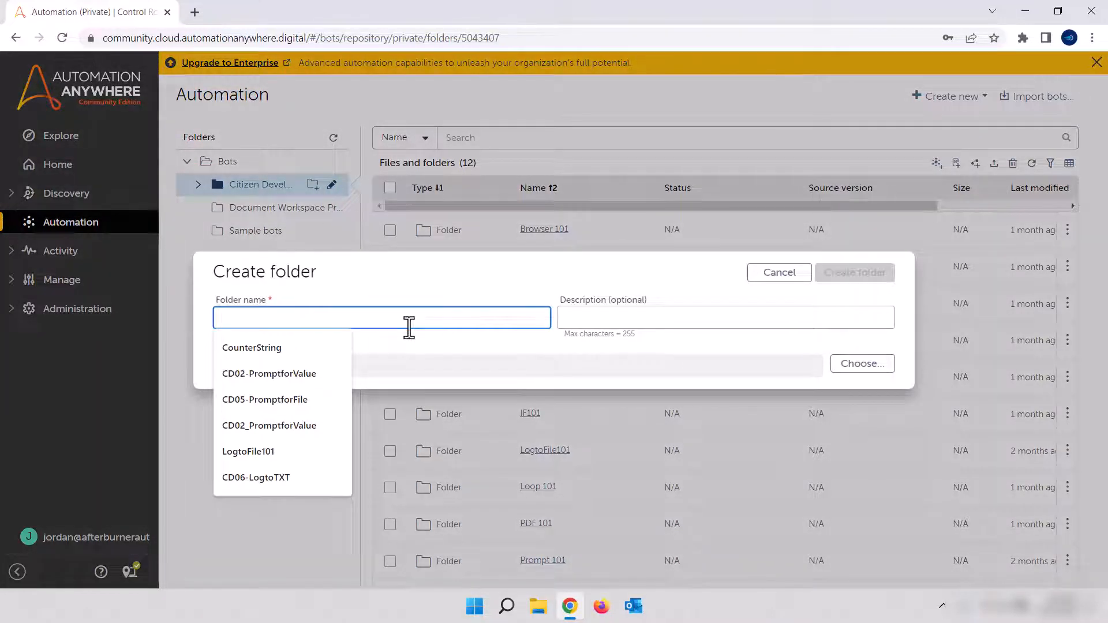
text(Triggers)
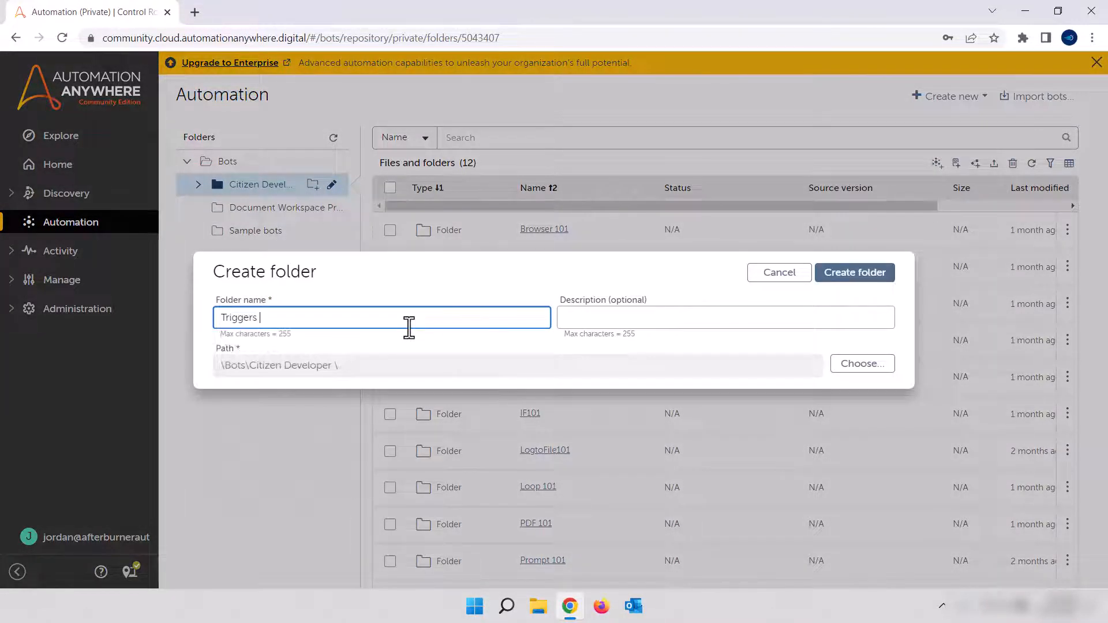
text( 101)
click(847, 277)
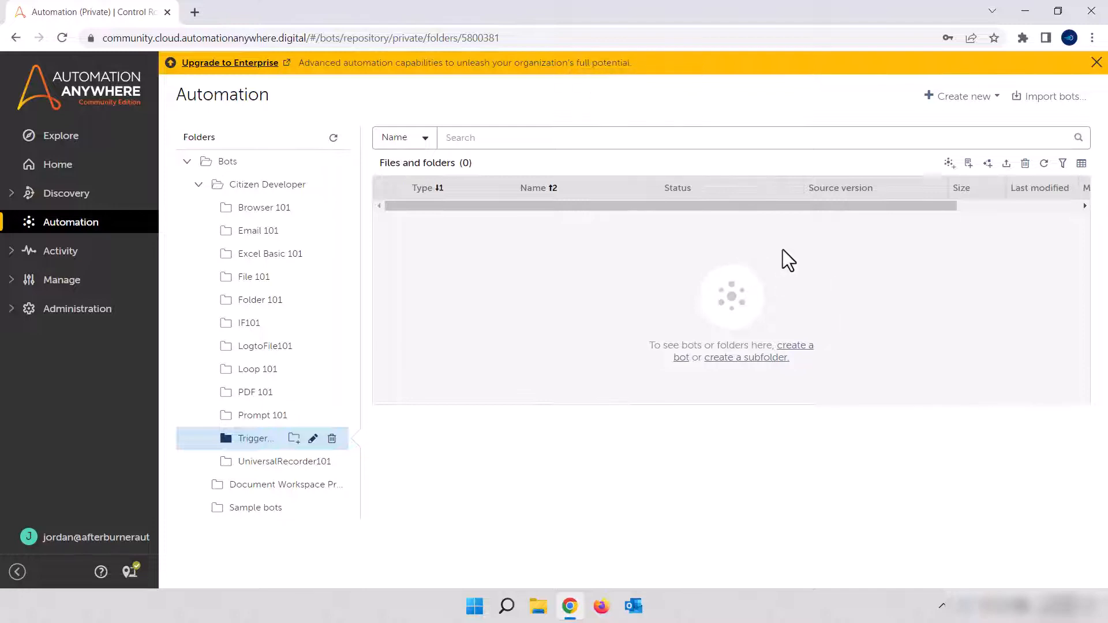
Create a task bot named "CD22-PatientIntake" in the Triggers 101 folder and open it for editing
click(950, 164)
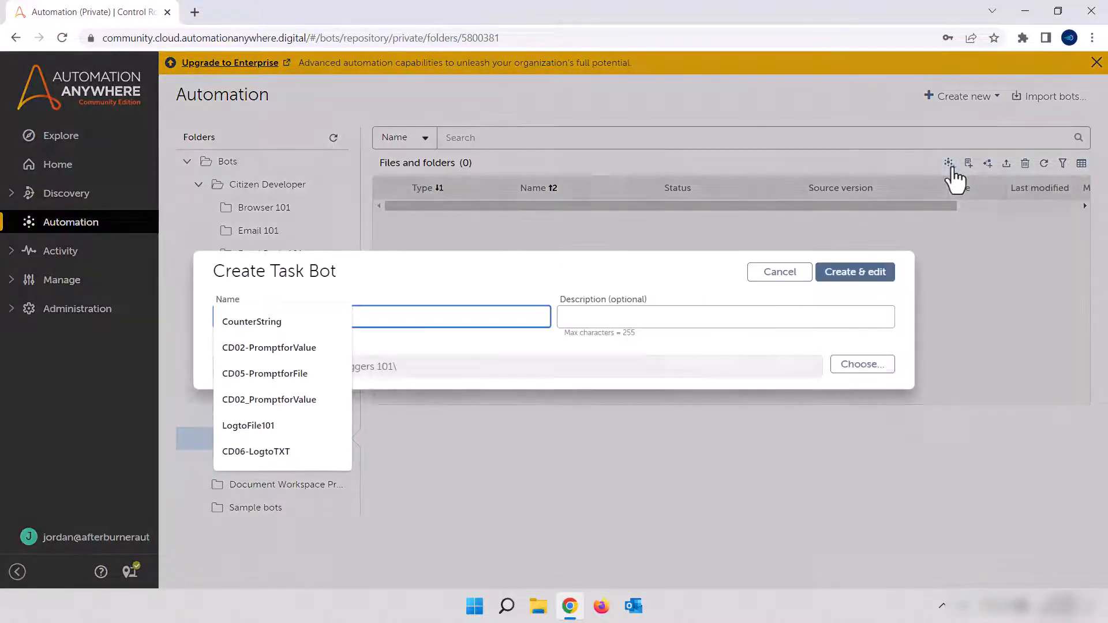
click(423, 317)
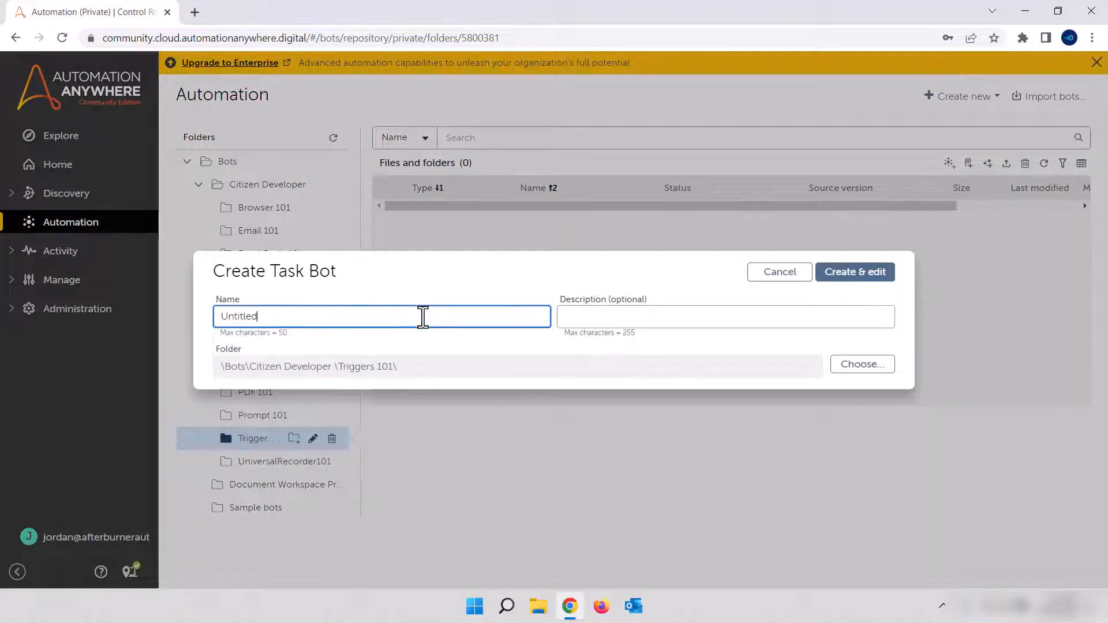
key(BackSpace)
key(BackSpace)
key(BackSpace)
key(BackSpace)
key(BackSpace)
key(BackSpace)
key(BackSpace)
key(BackSpace)
text(CD)
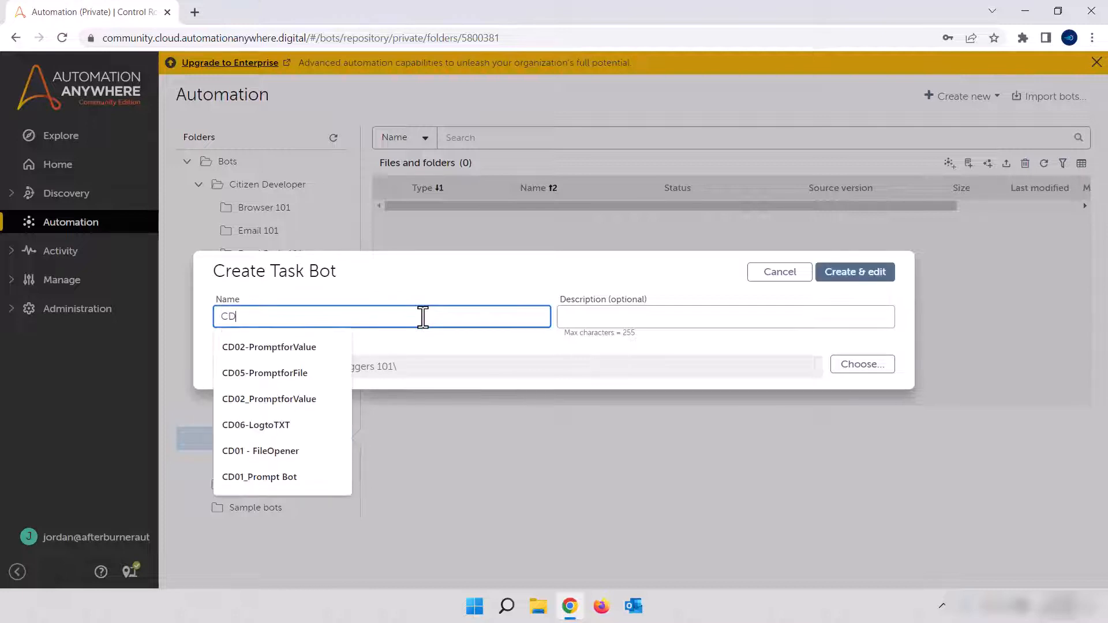
text(22)
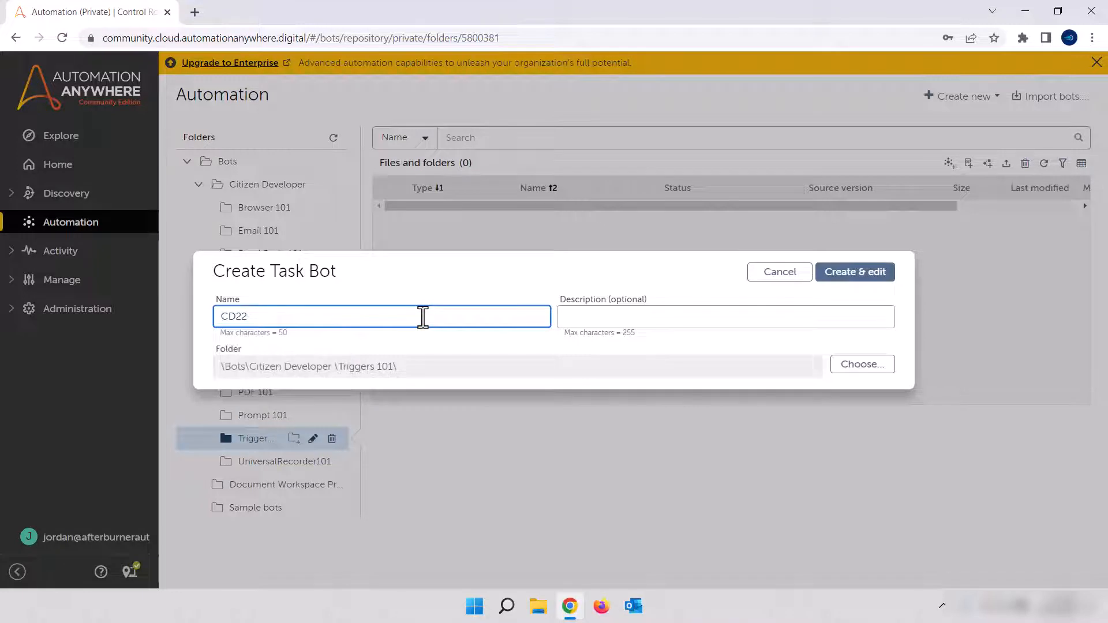
text(-PatientIntake)
click(860, 276)
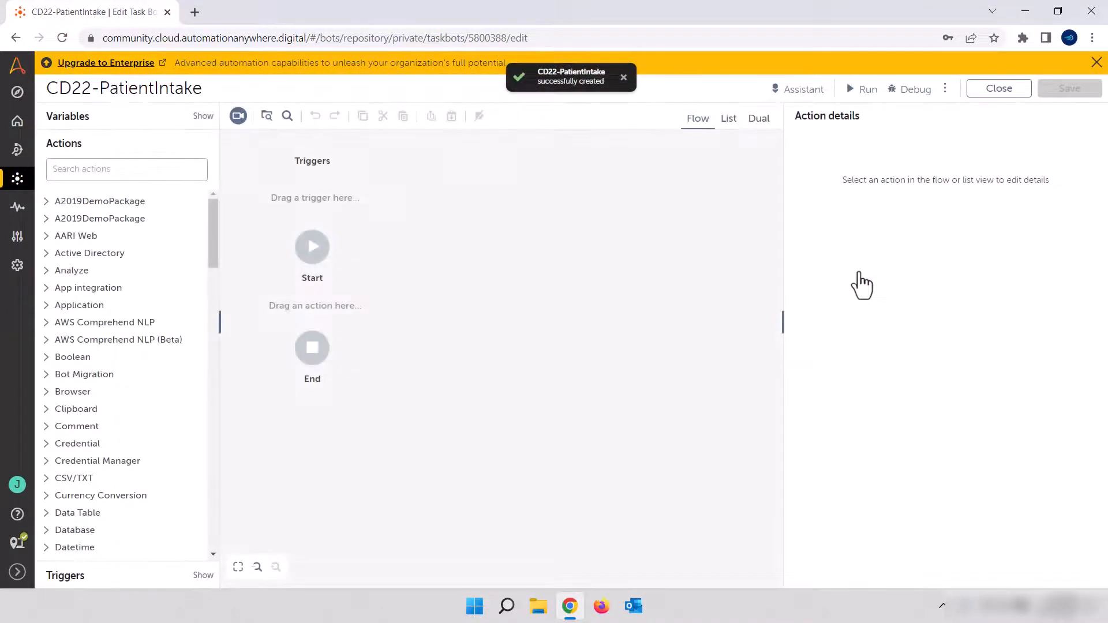
Show the bot as a list and add a Prompt: For value action between Start and End
click(730, 125)
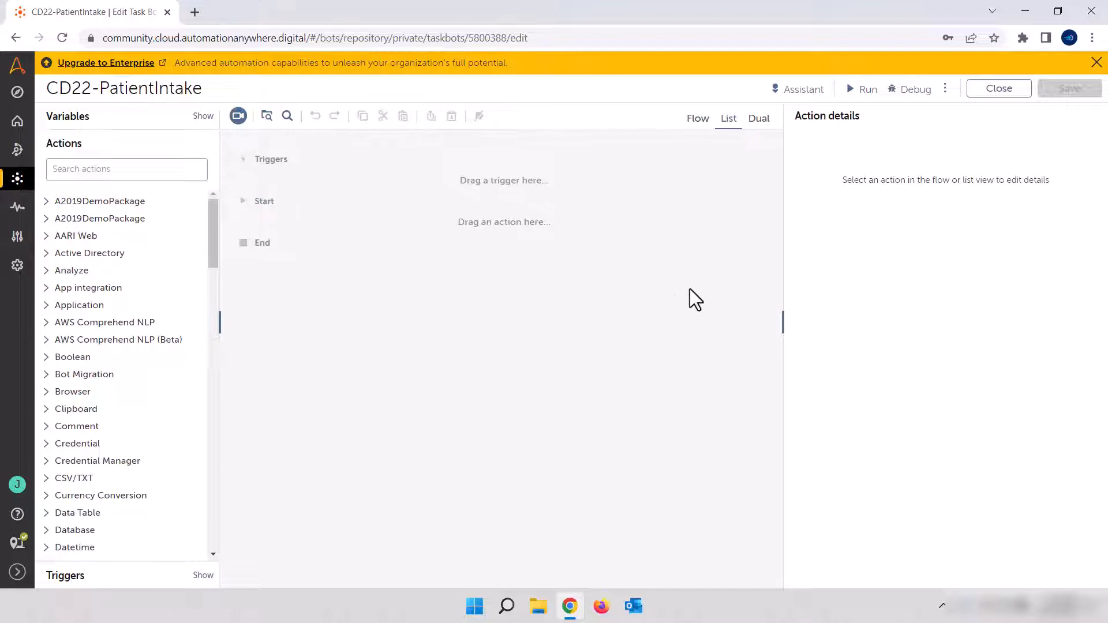
click(138, 168)
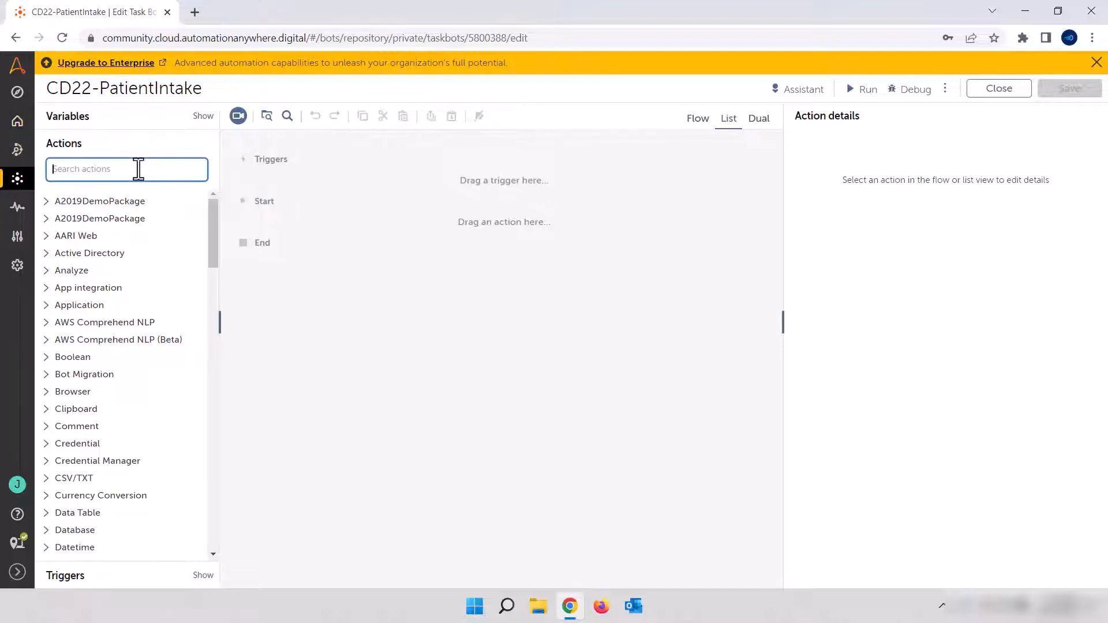
text(prompt)
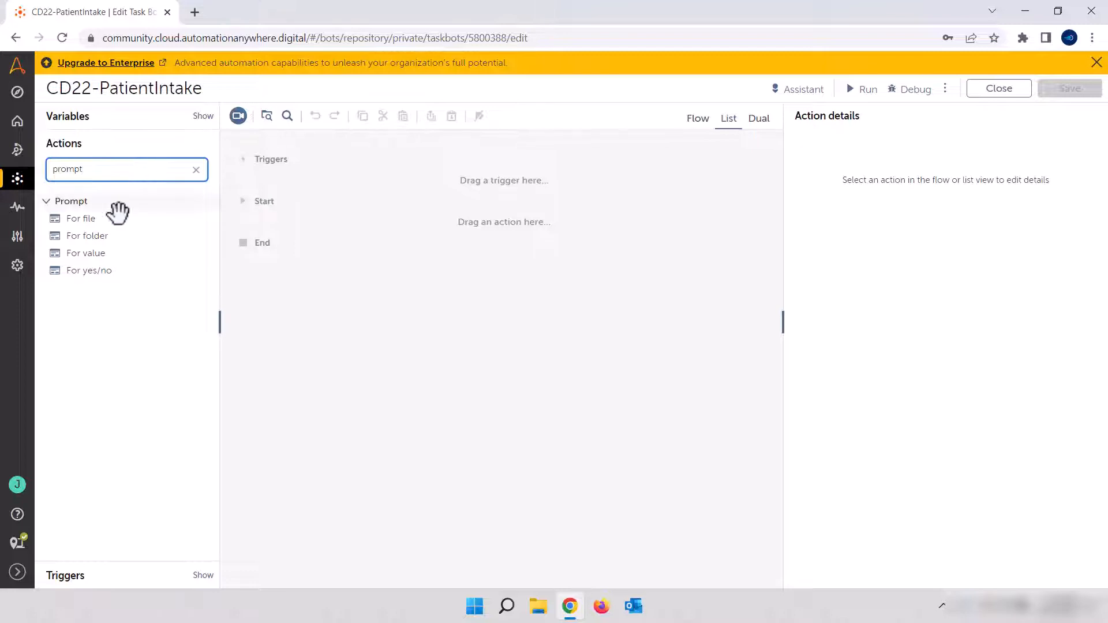
click(74, 254)
drag(74, 254, 341, 220)
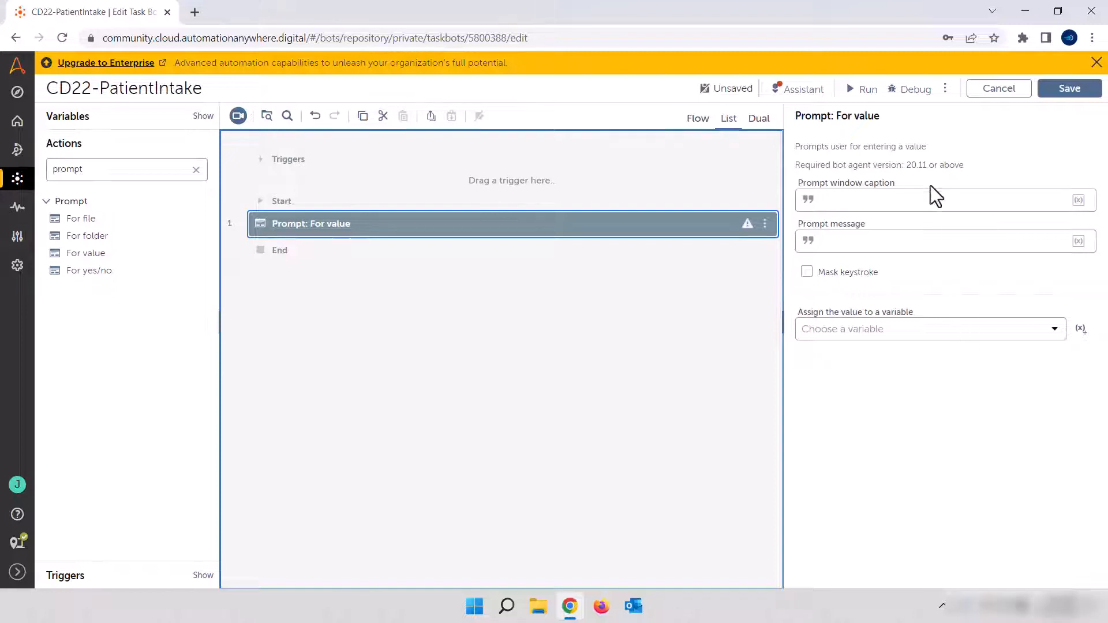
Set the prompt's window caption to "PatientIntake" and its message to "What is the patient's first name?"
click(921, 201)
text(PatientIntake)
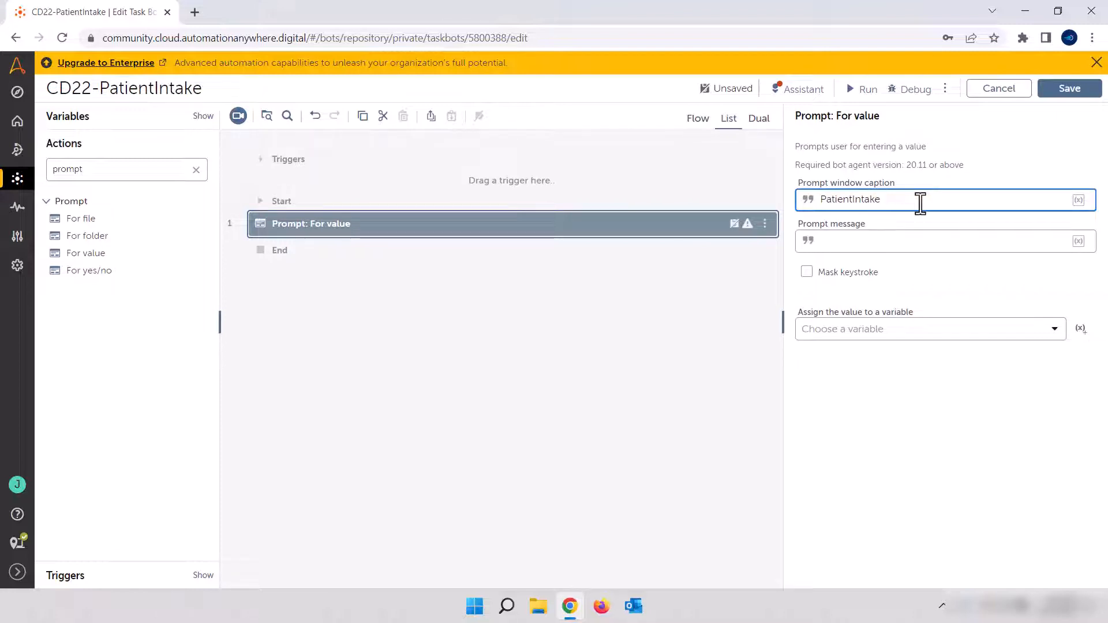
click(886, 242)
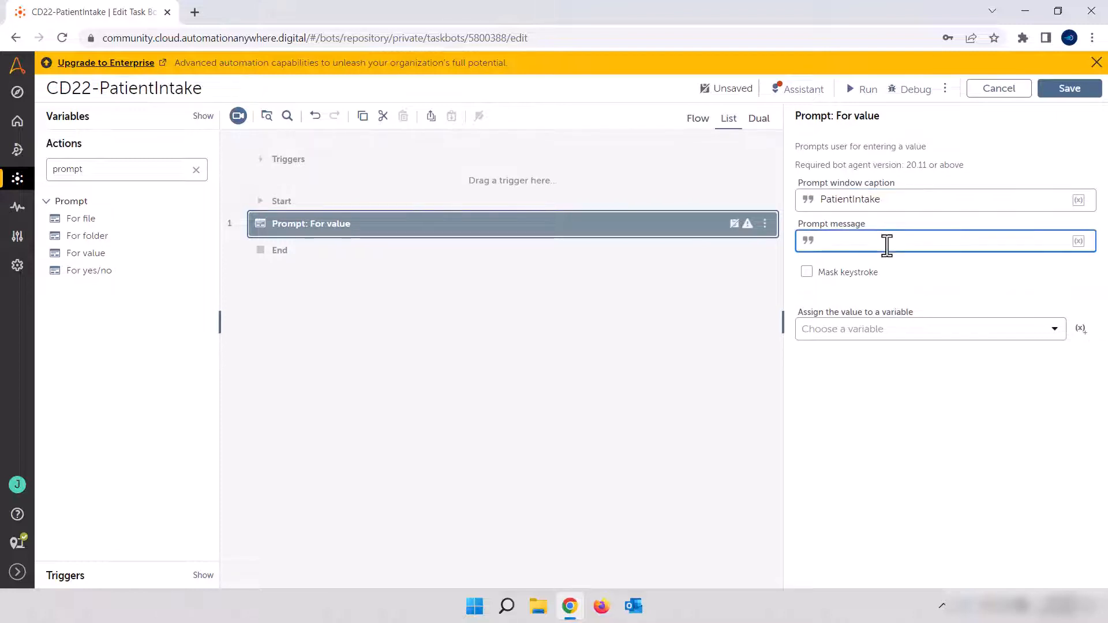
text(What is the patient's first name?)
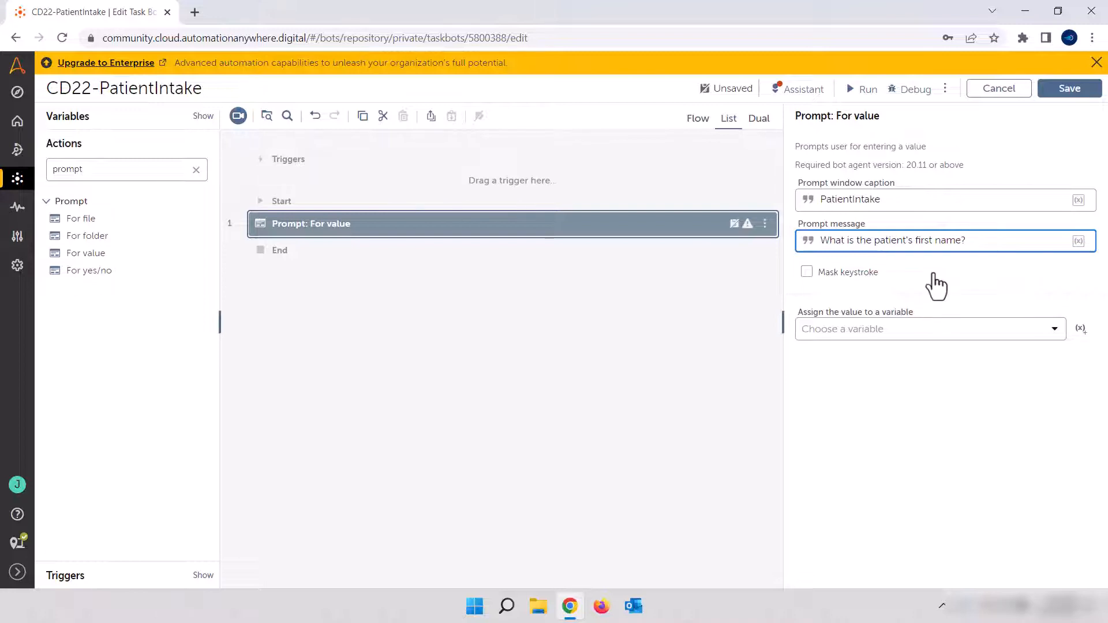
Create a string variable named "FirstName" and assign the prompt's value to it
click(1080, 330)
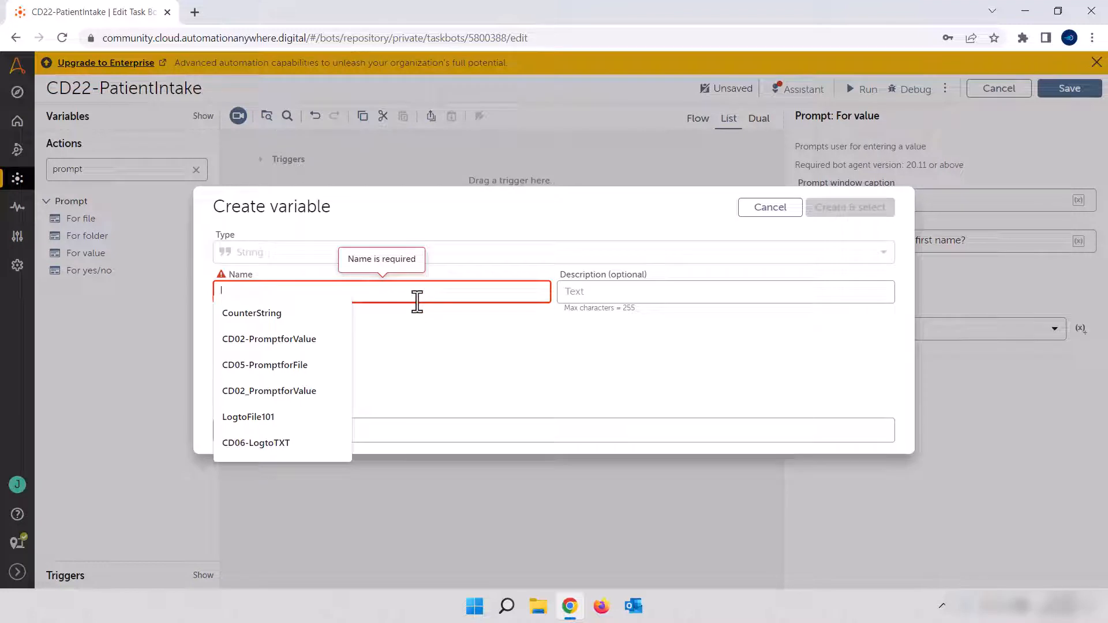
text(FirstName)
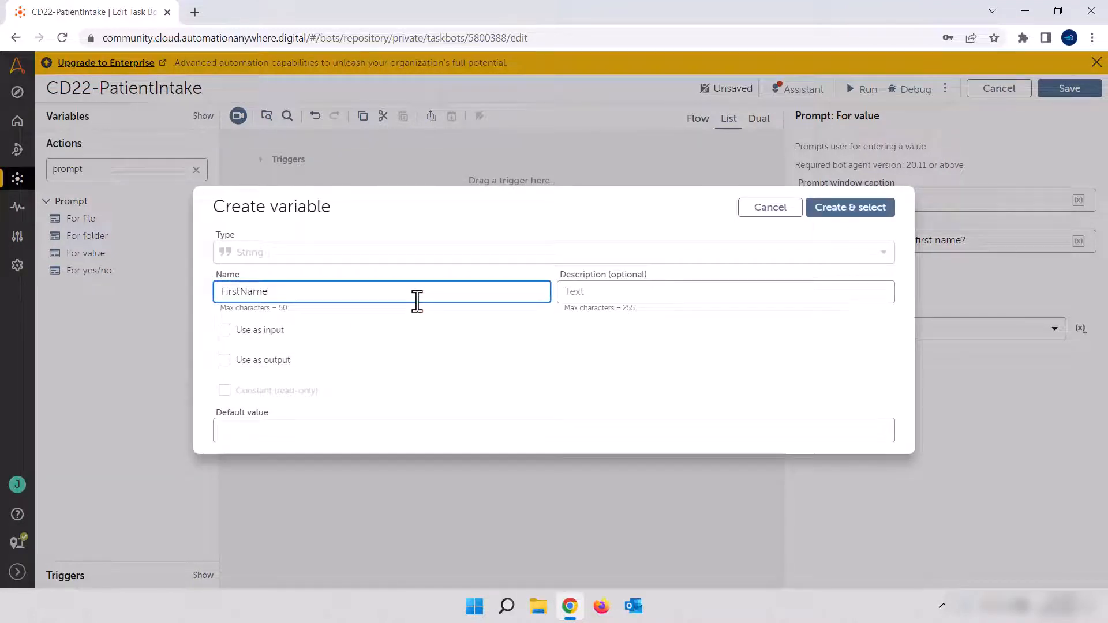
click(864, 211)
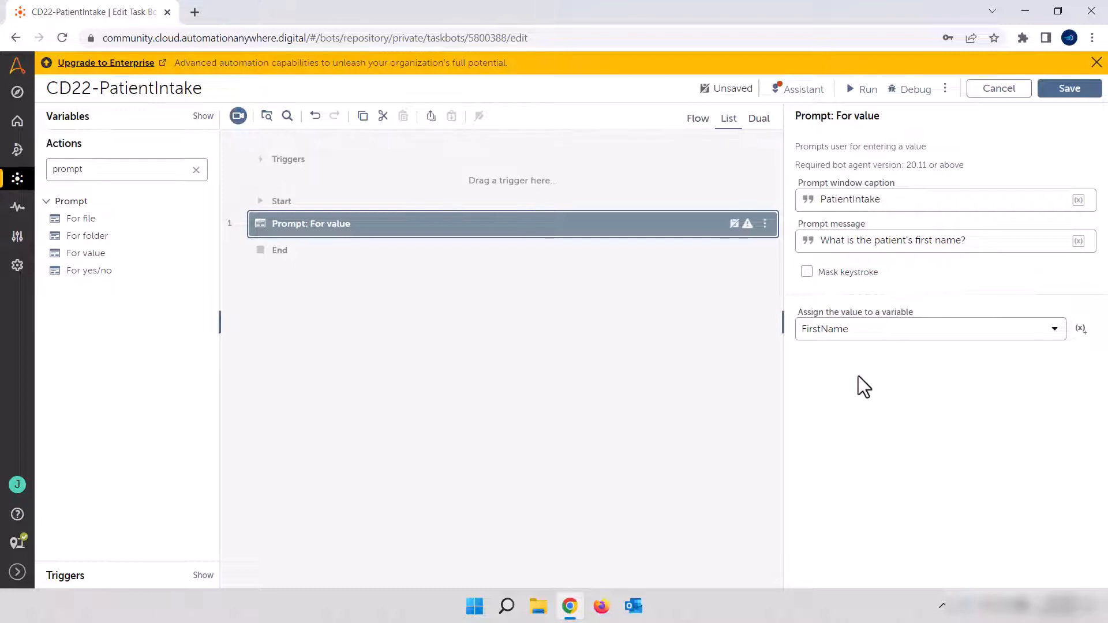
click(698, 402)
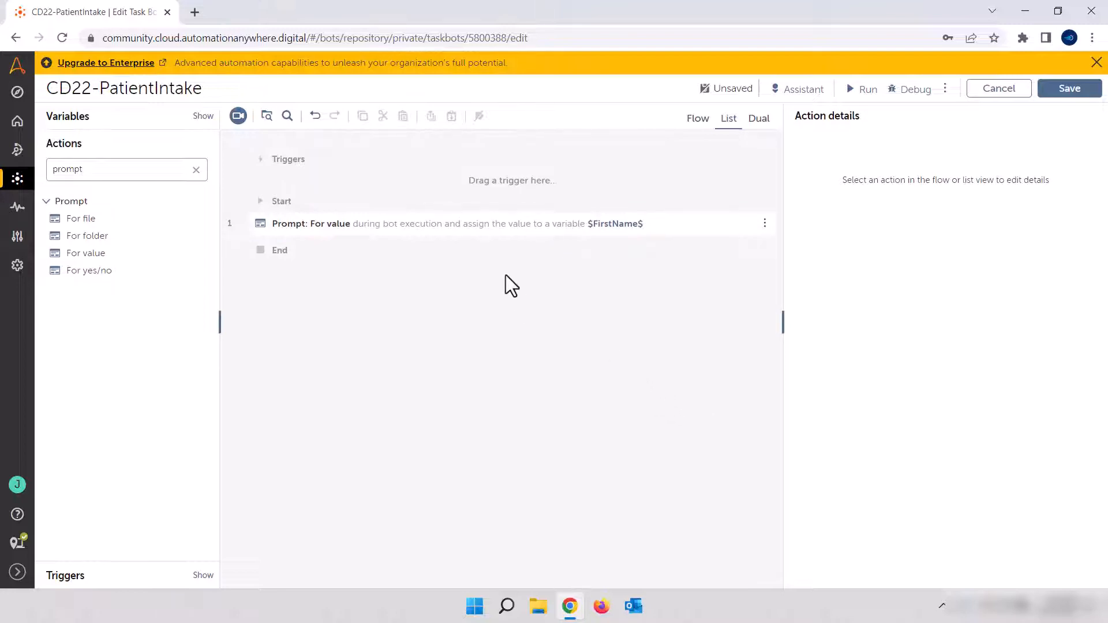
Duplicate the first-name prompt below itself and change the copy's message to "What is the patient's last name?"
click(488, 231)
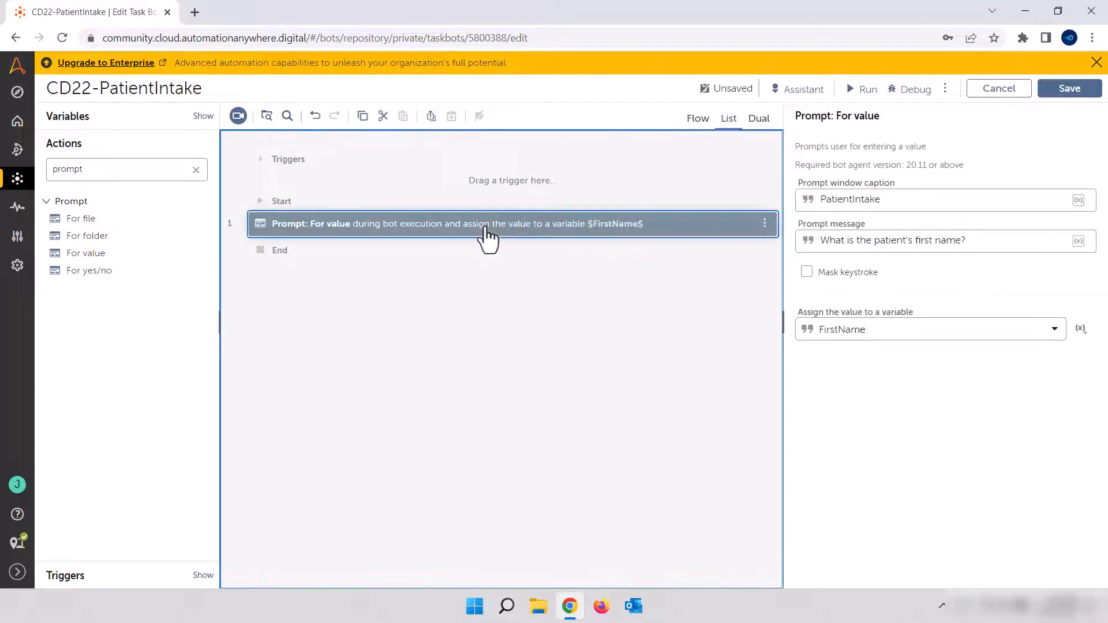
key(ctrl+c)
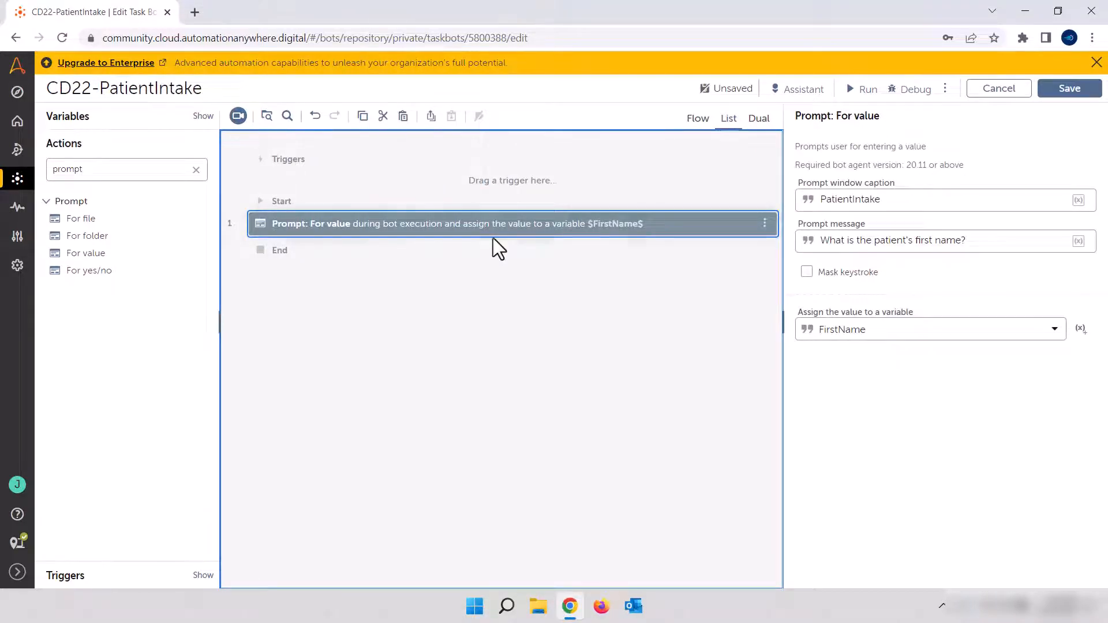
key(ctrl+v)
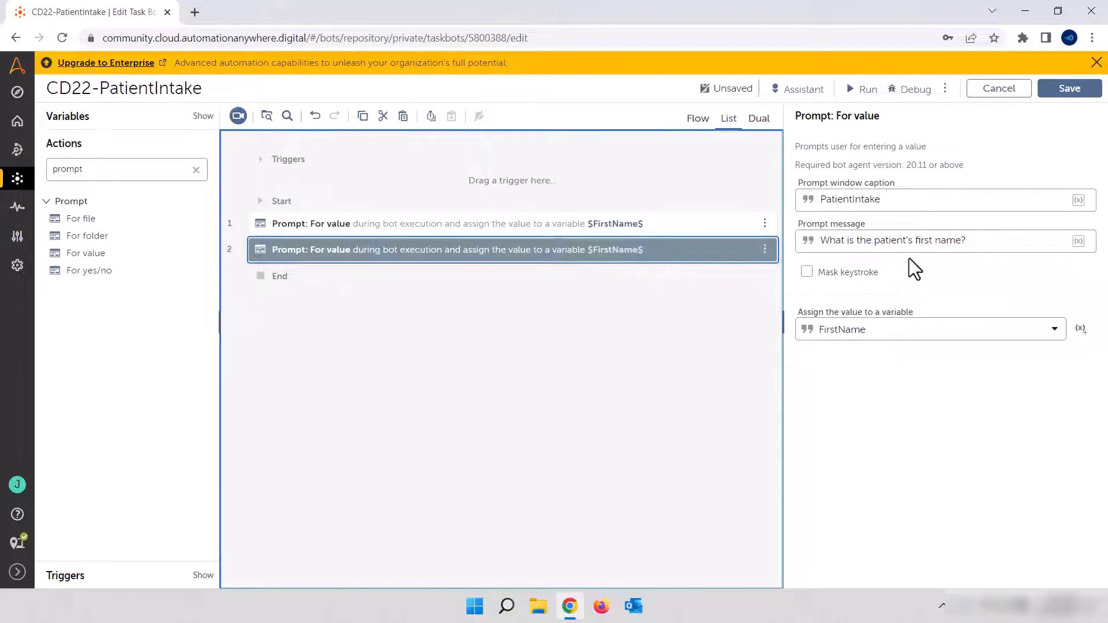
double_click(925, 241)
text(la)
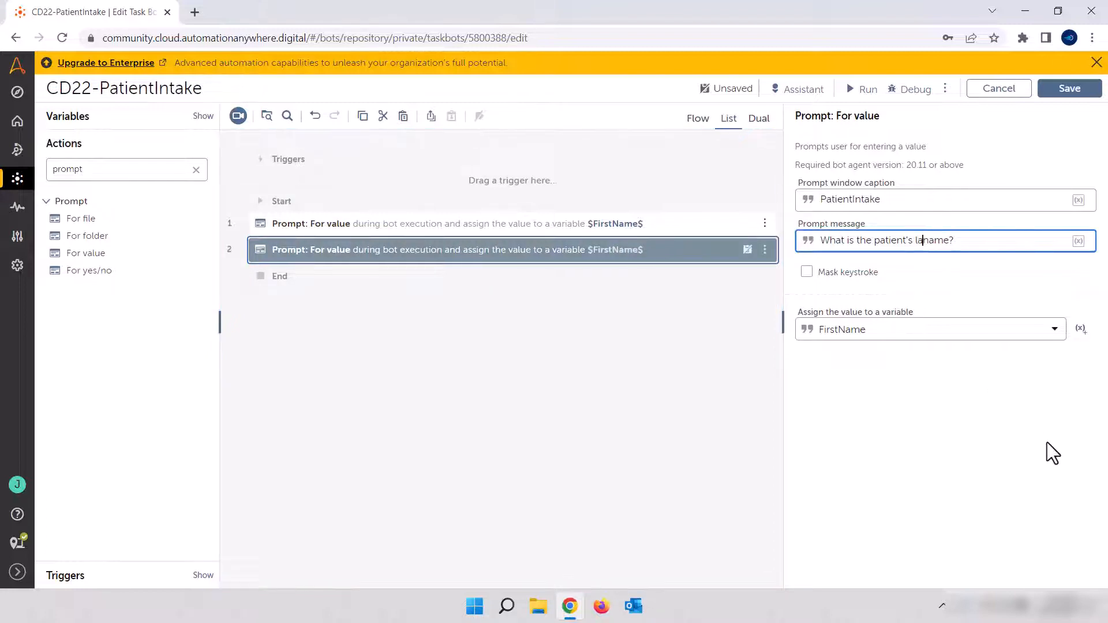
text(st)
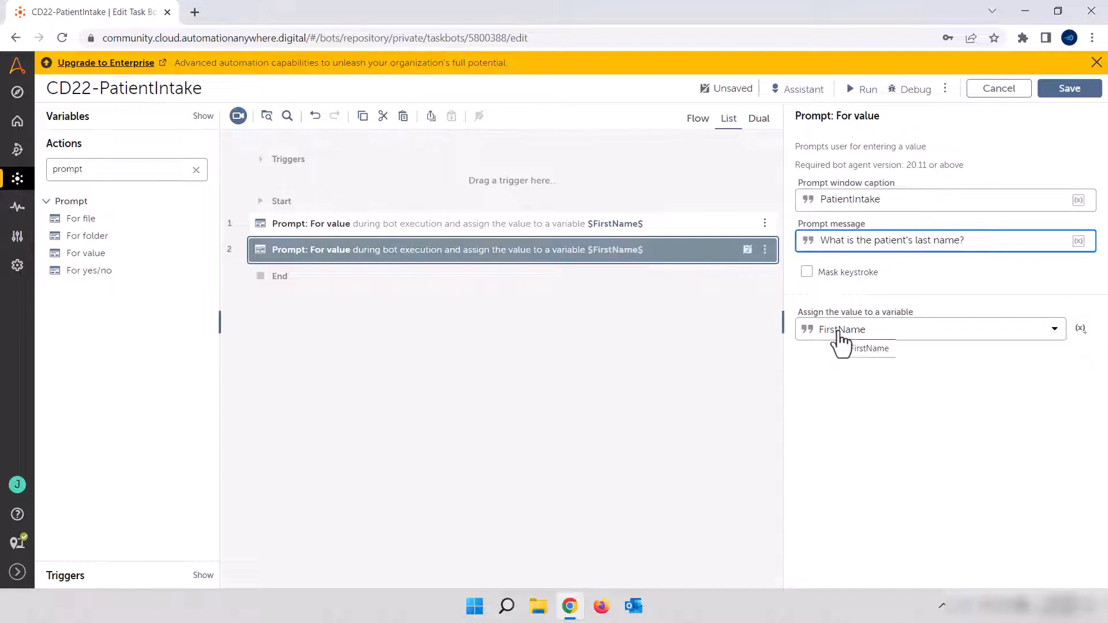
Create a string variable named "LastName" and assign the second prompt's value to it
click(1080, 329)
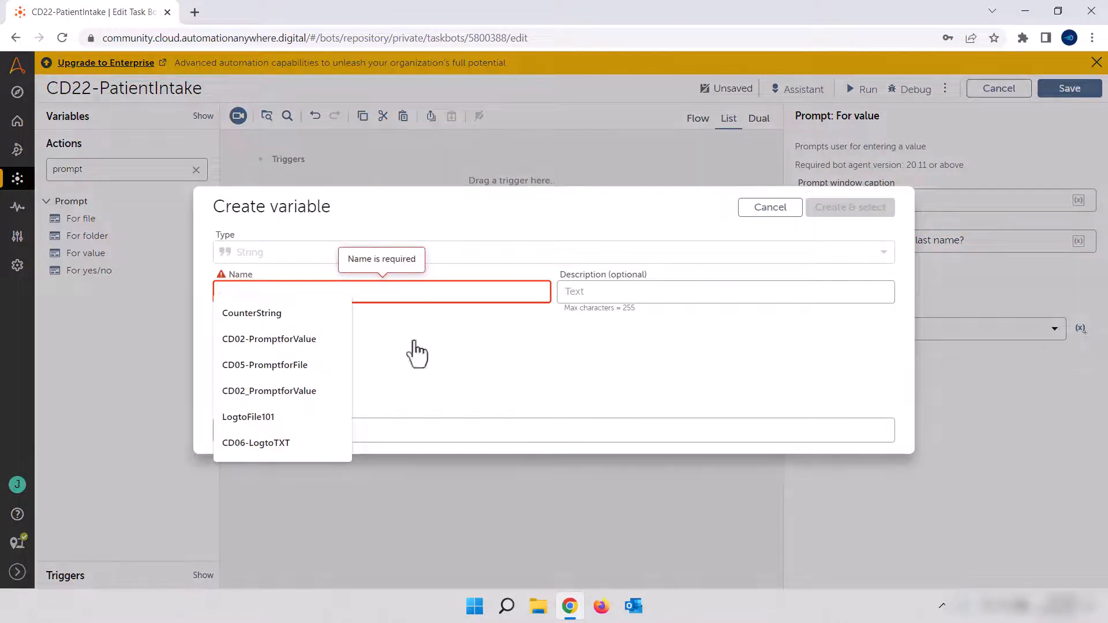
text(LastName)
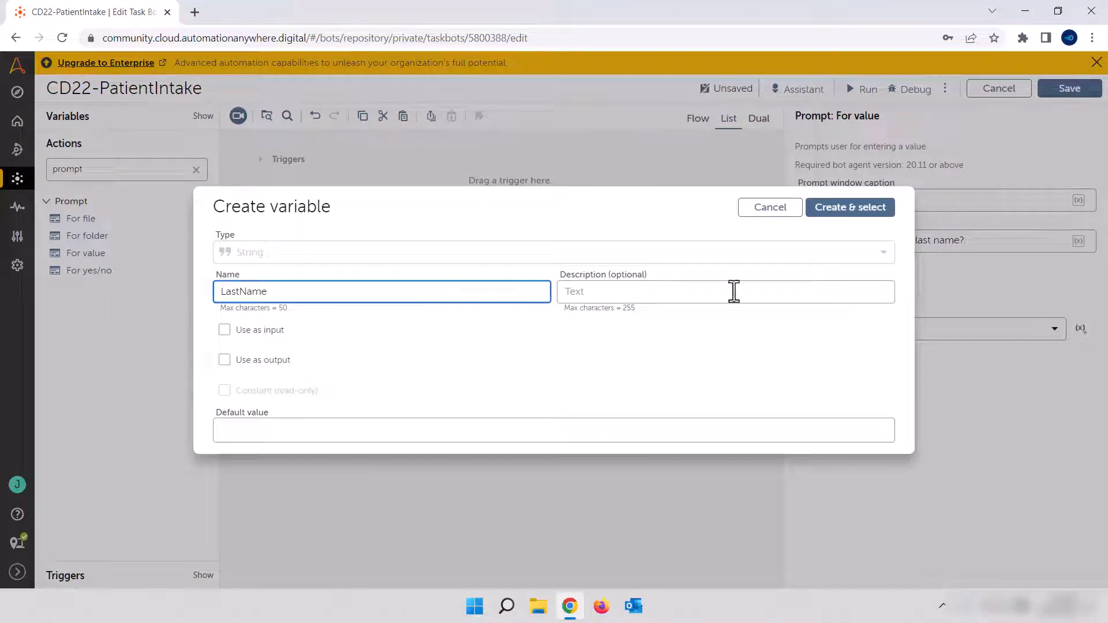
click(852, 213)
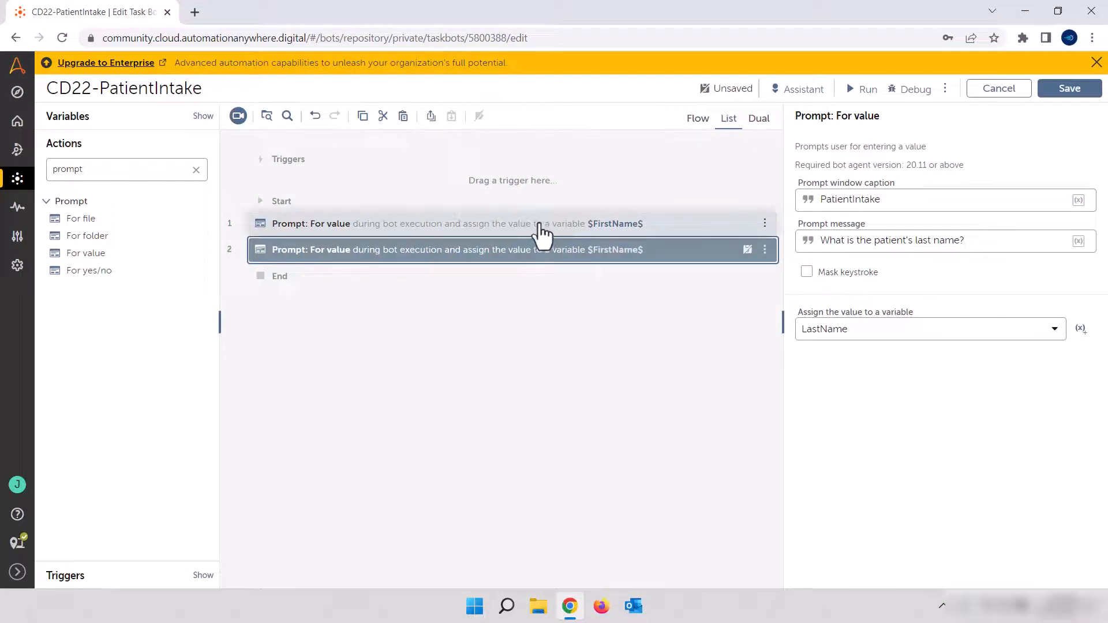
click(457, 428)
Paste another copy of the first-name prompt as the third action and change its message to "What are the patient's symptoms?"
key(ctrl+v)
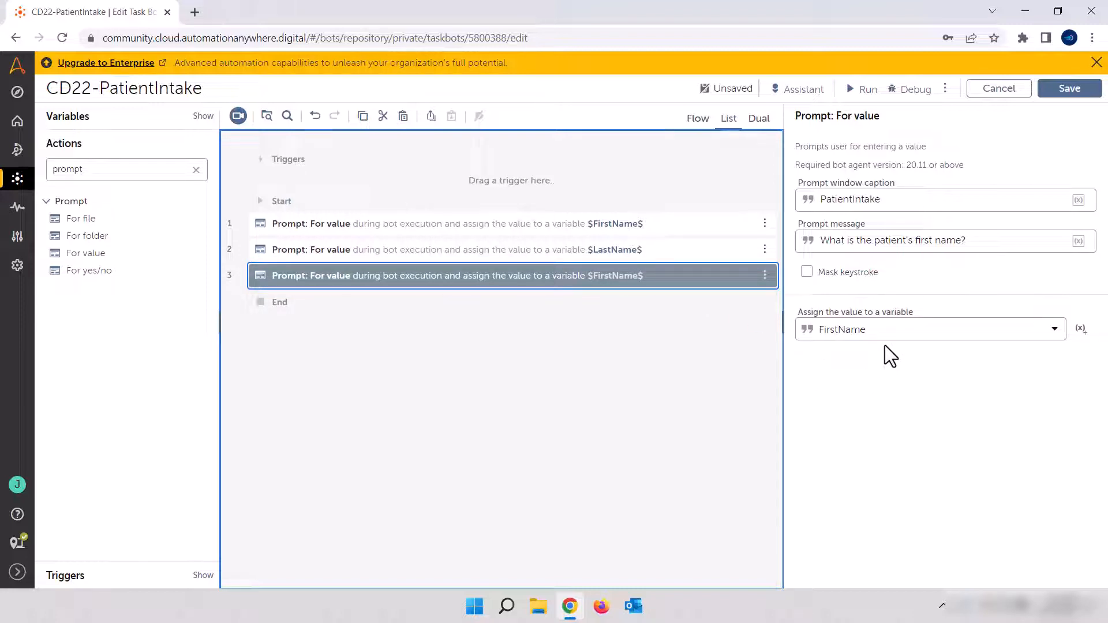
drag(973, 242, 822, 251)
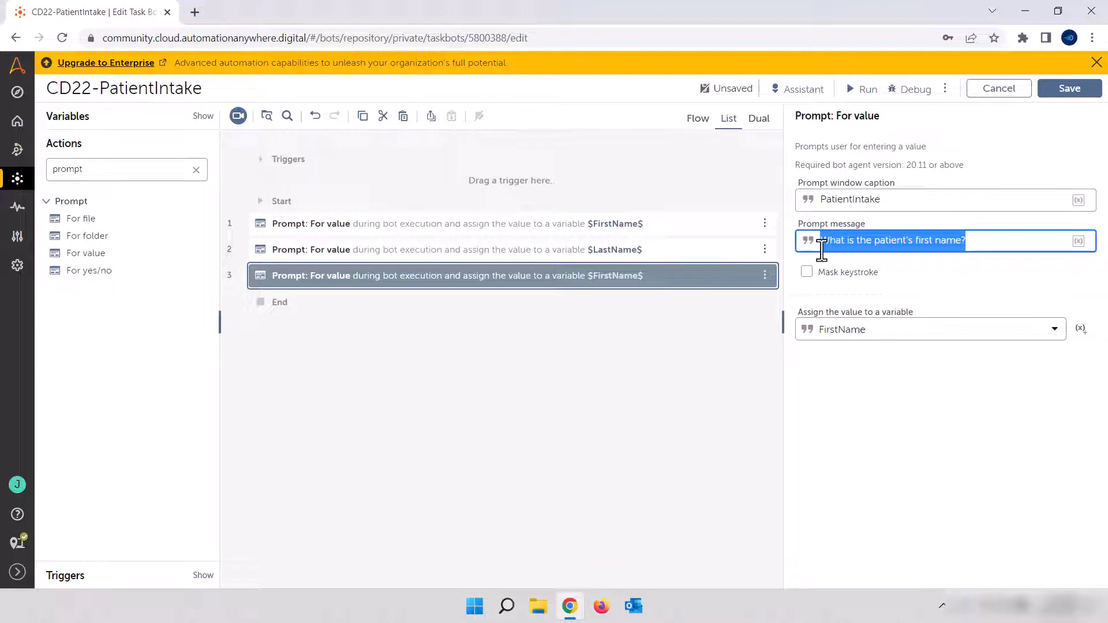
text(What are the)
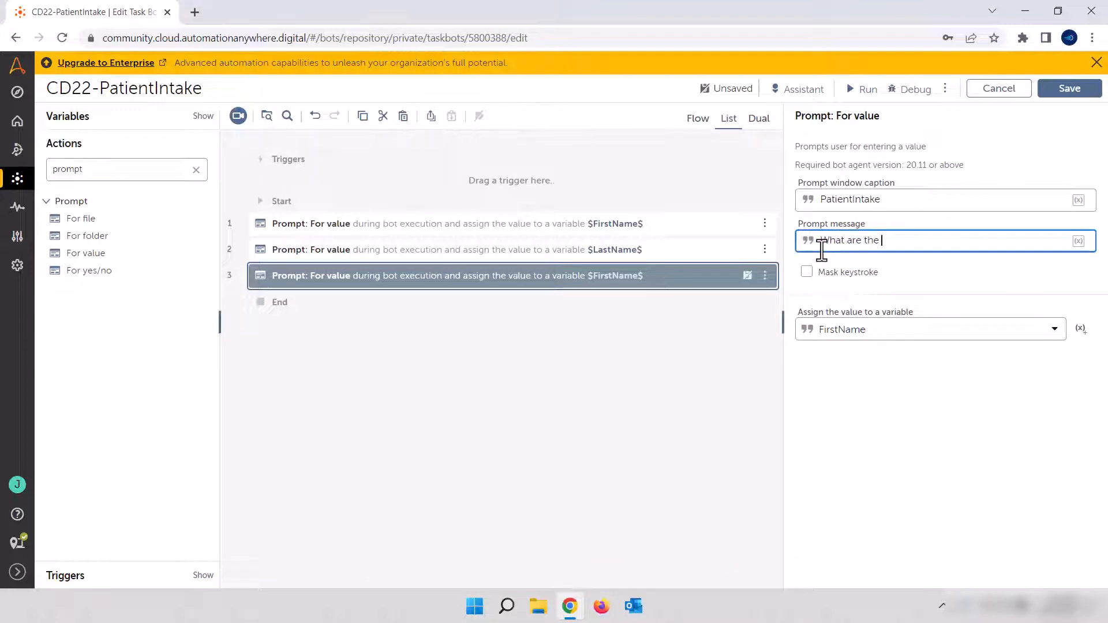
text( patient's symptoms)
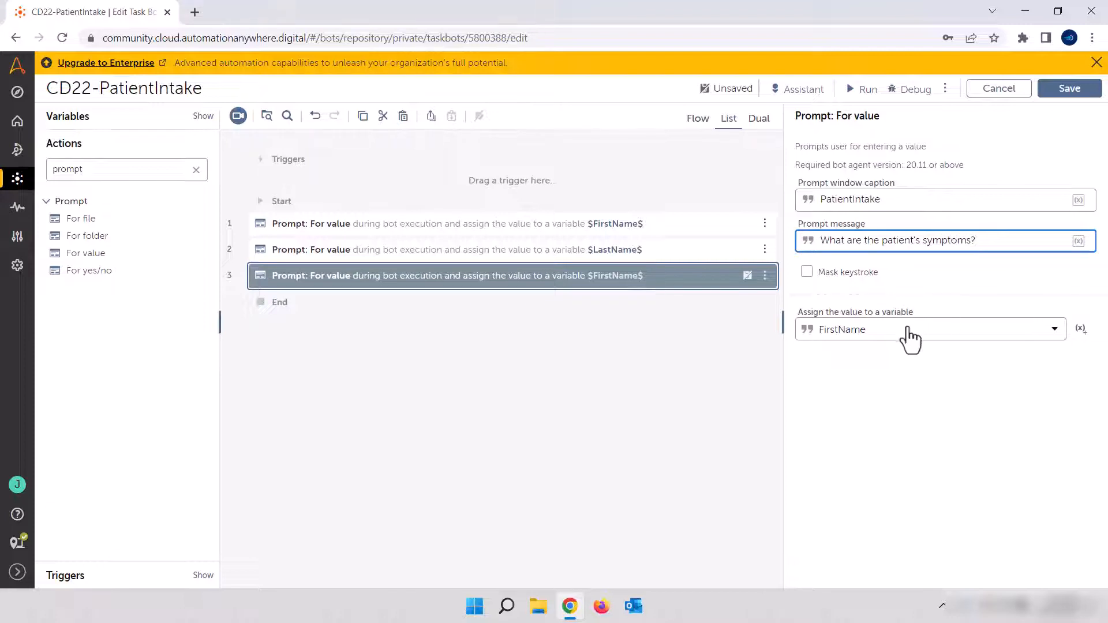
Create a string variable named "Symptoms" and assign the third prompt's value to it
click(1080, 330)
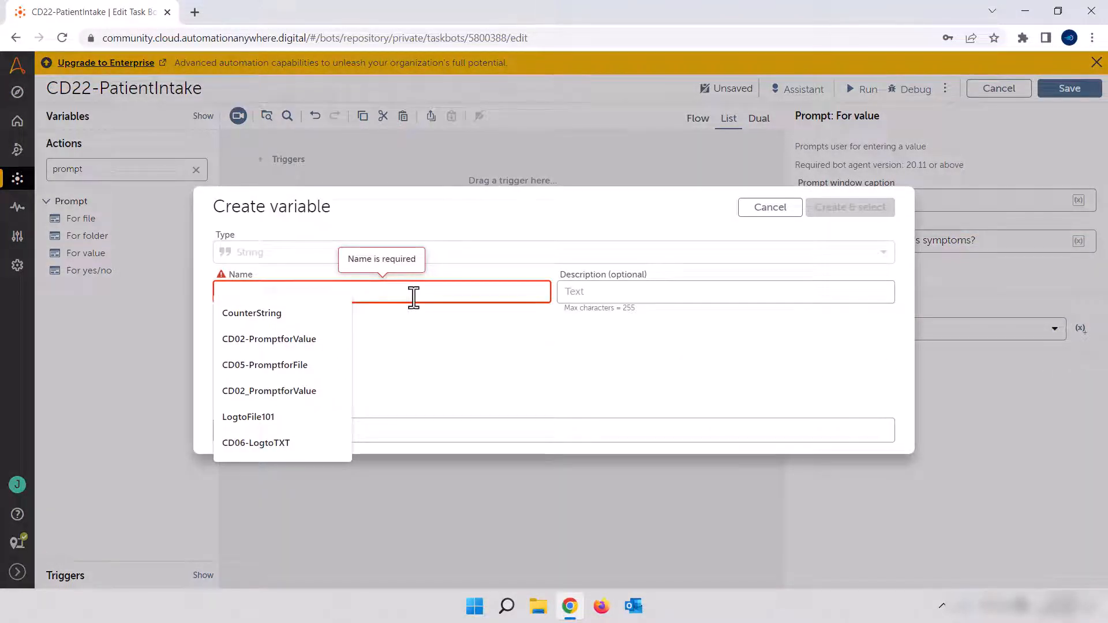
text(Symptoms)
click(858, 209)
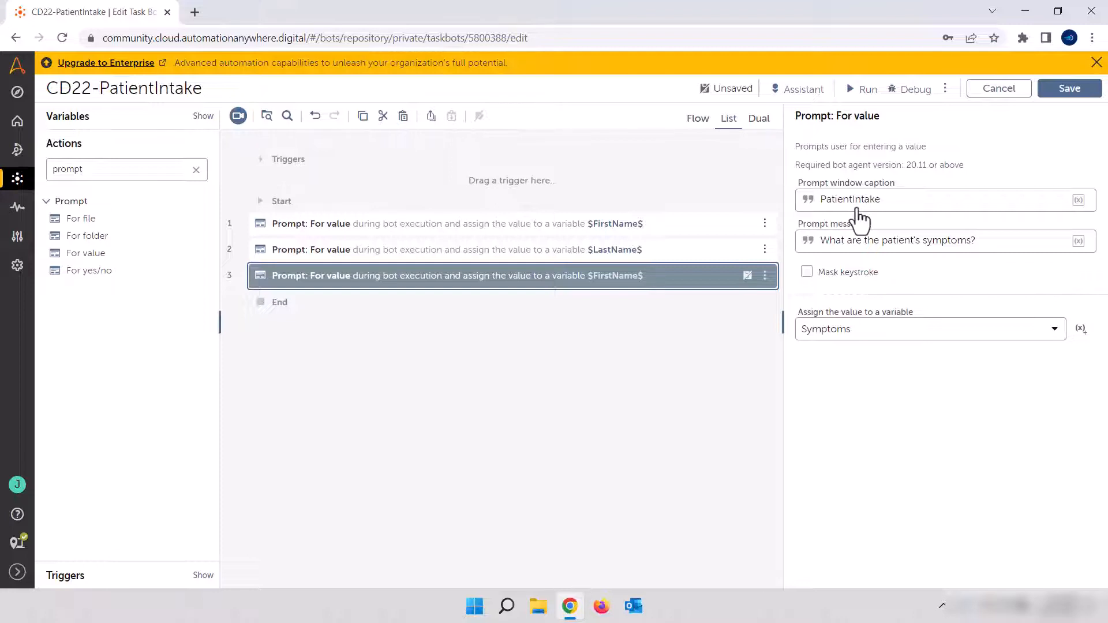
Paste the first-name prompt below the symptoms prompt and set its message to "What is the name of the patient's insurance provider?"
click(613, 295)
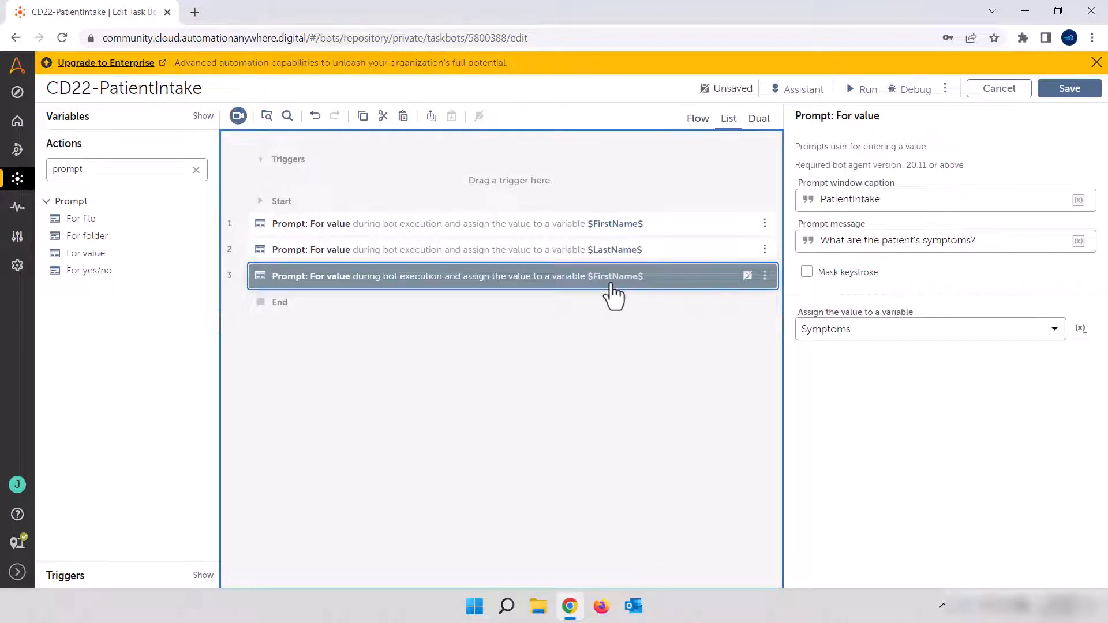
key(ctrl+v)
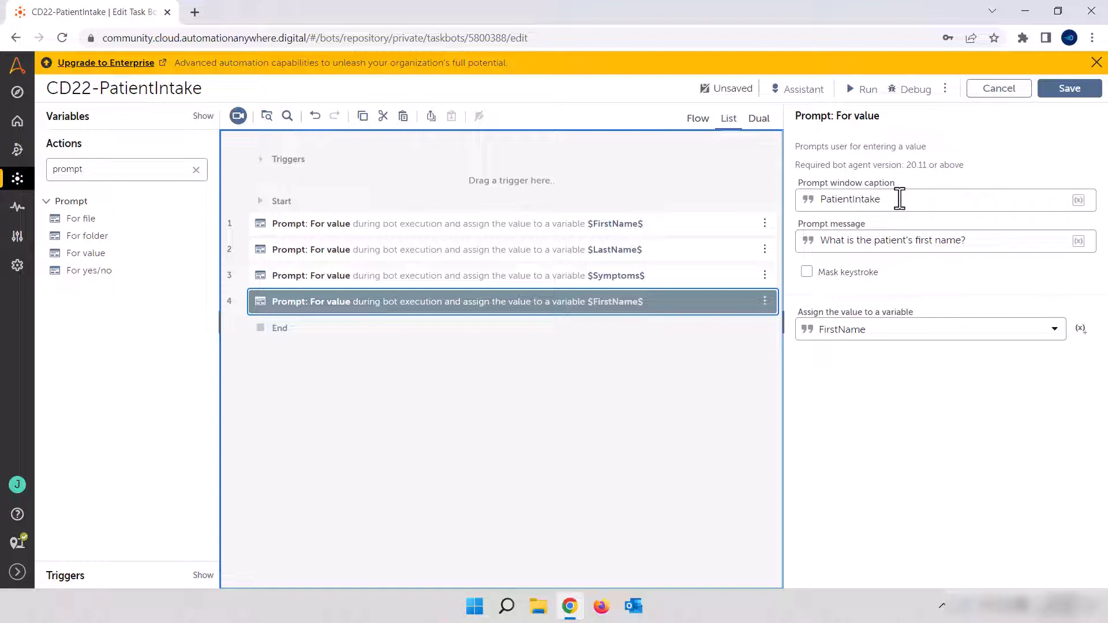
drag(989, 243, 877, 249)
text(name of the patient's insurance provider?)
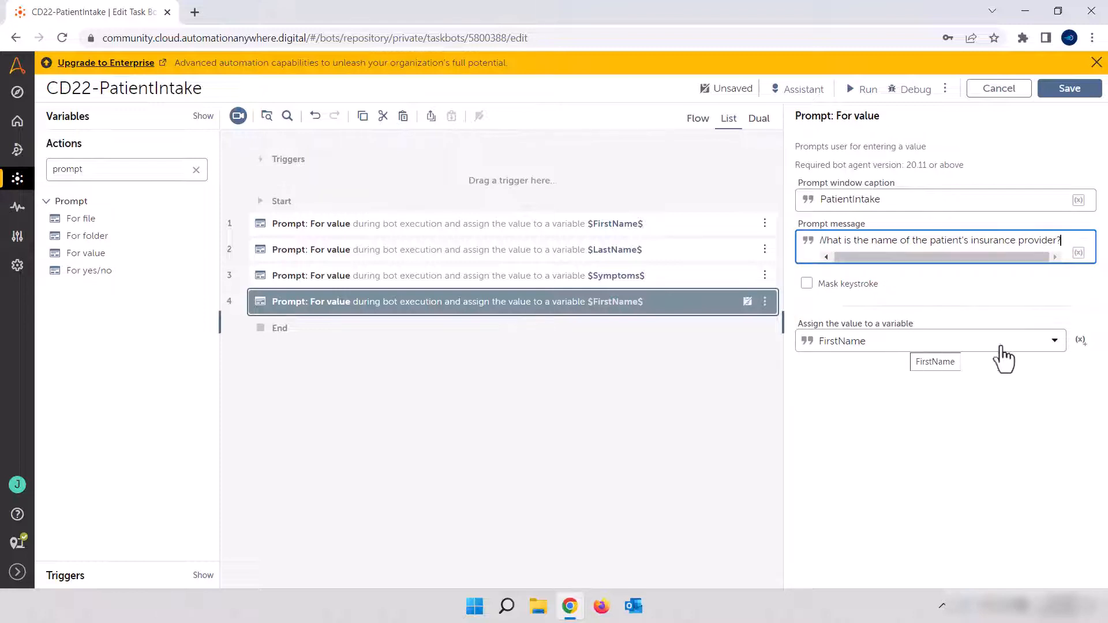
Create a string variable named "InsuranceProvider" and assign the fourth prompt's value to it
click(1082, 343)
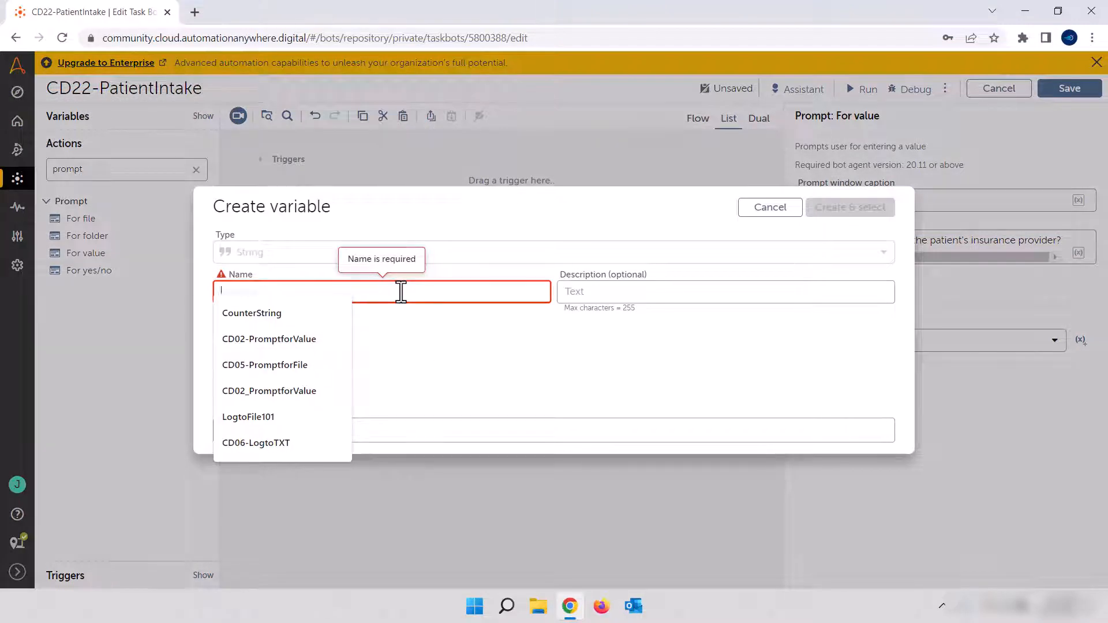
text(InsuranceProvider)
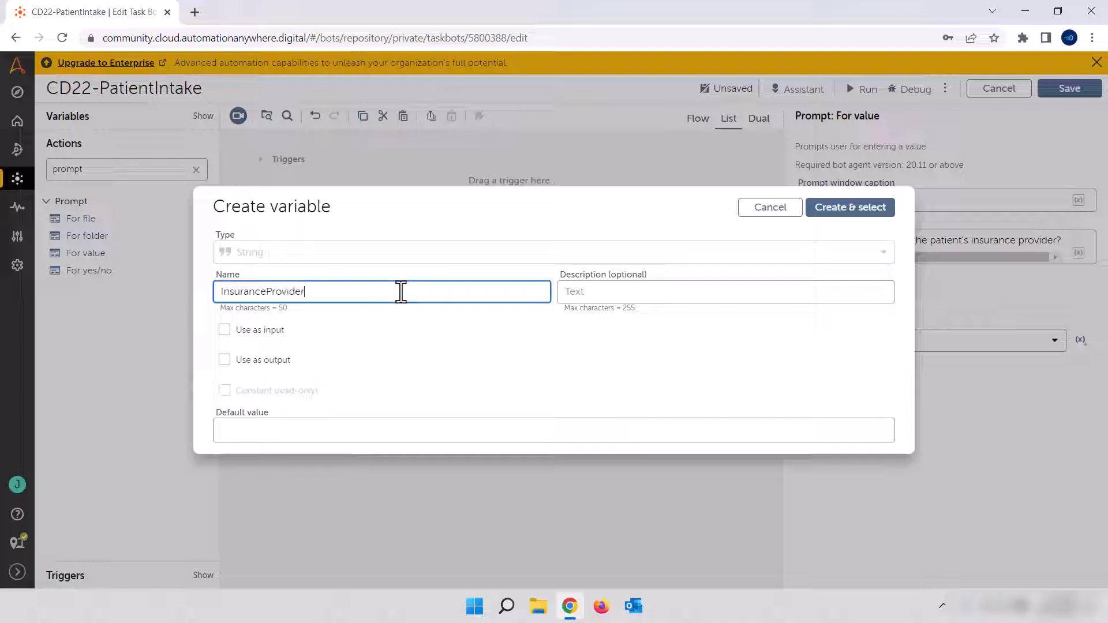
click(883, 208)
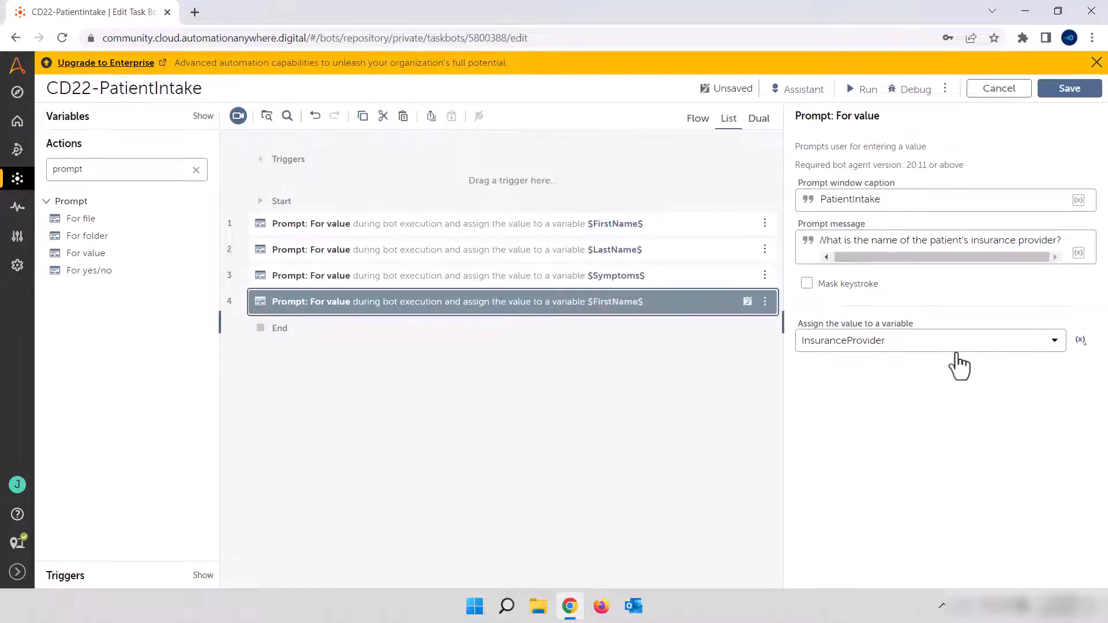
click(643, 410)
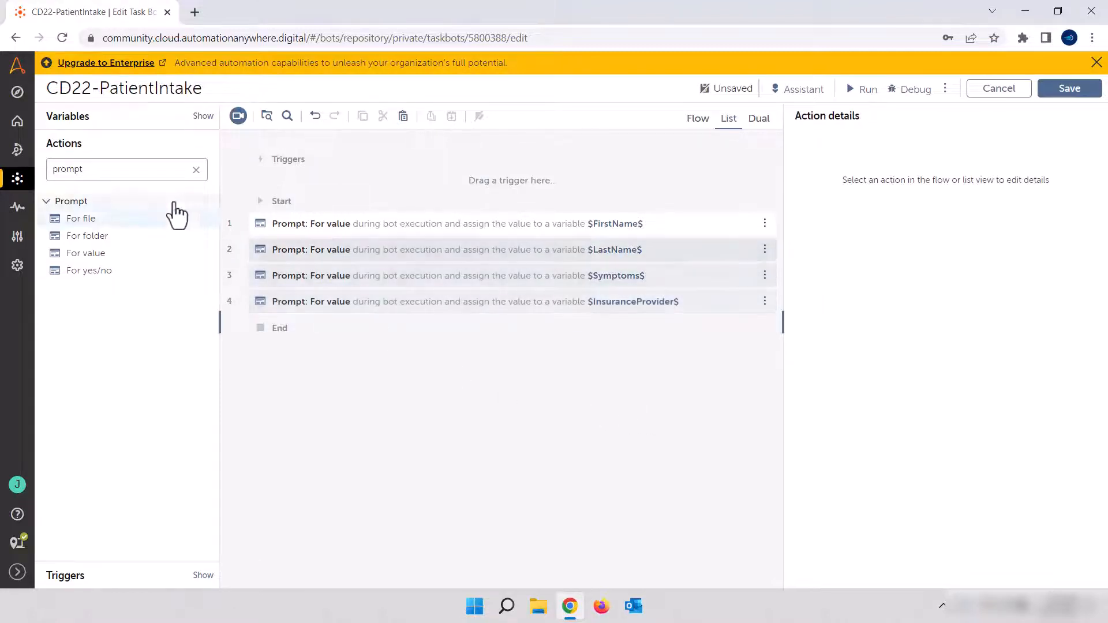
Find the Log to file action and add it after the four prompts
double_click(88, 170)
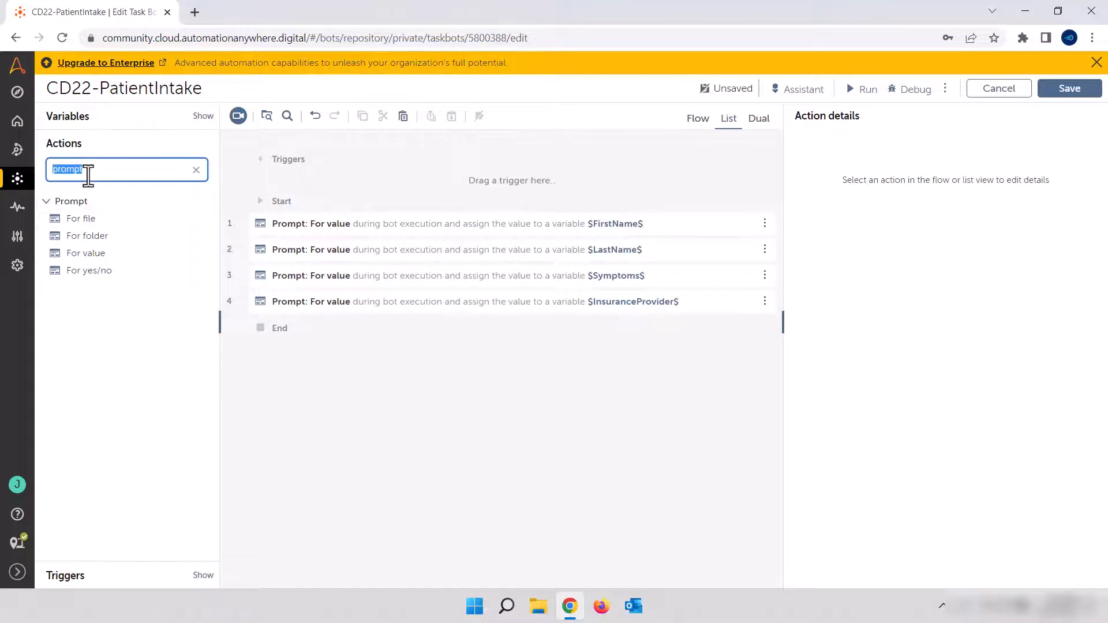
text(log)
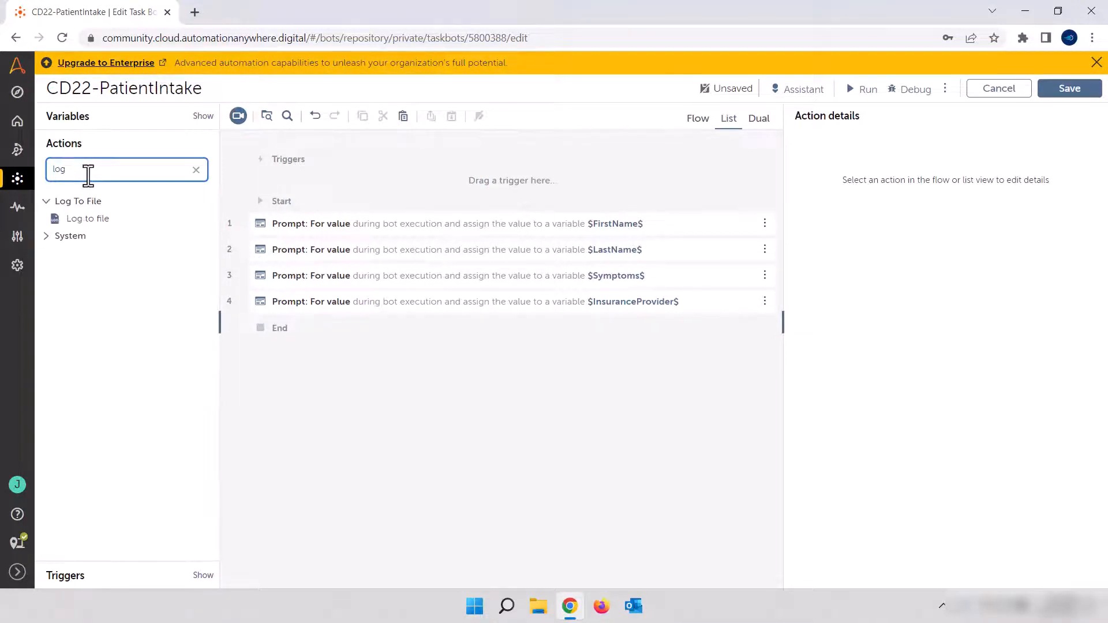
click(95, 220)
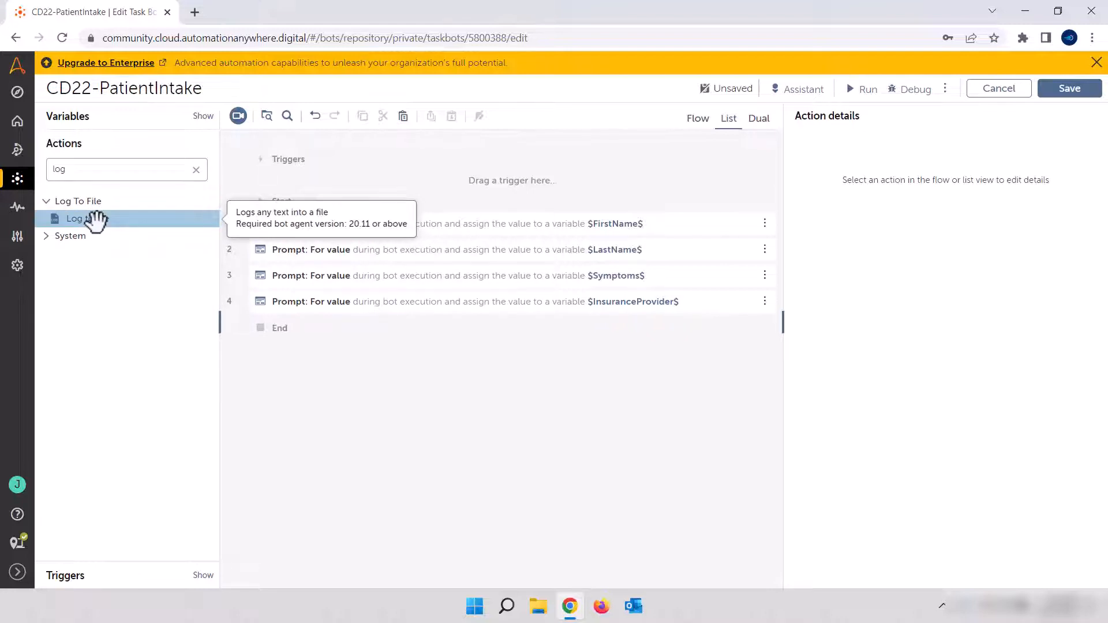
drag(95, 219, 329, 334)
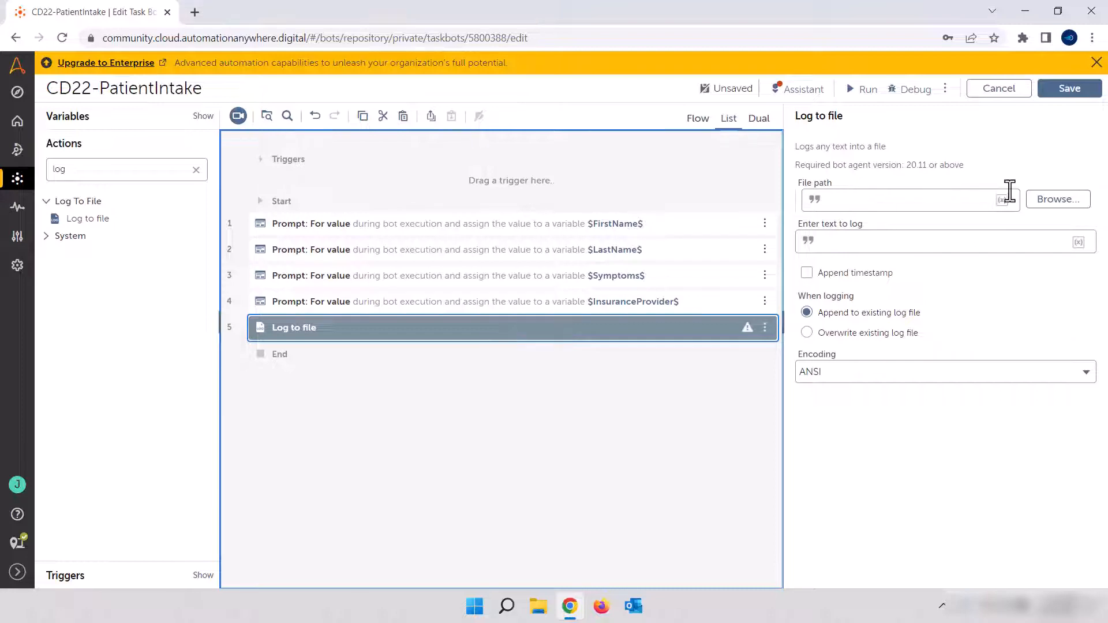
While browsing for the log file, create a Desktop folder named "CD22 - patient Intake" and open it
click(1050, 212)
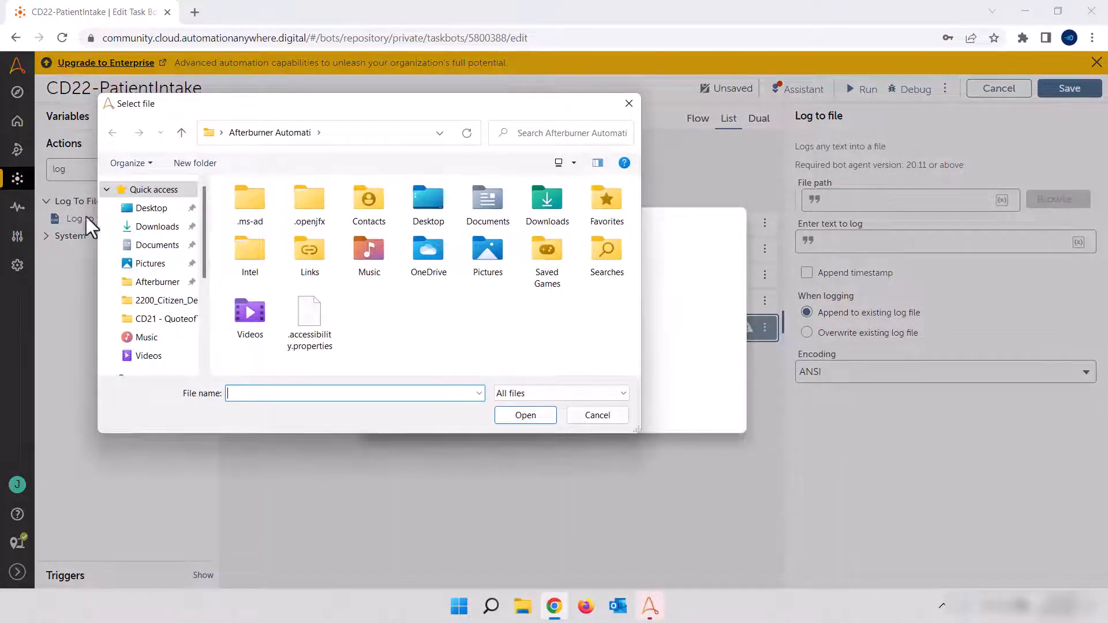
click(146, 212)
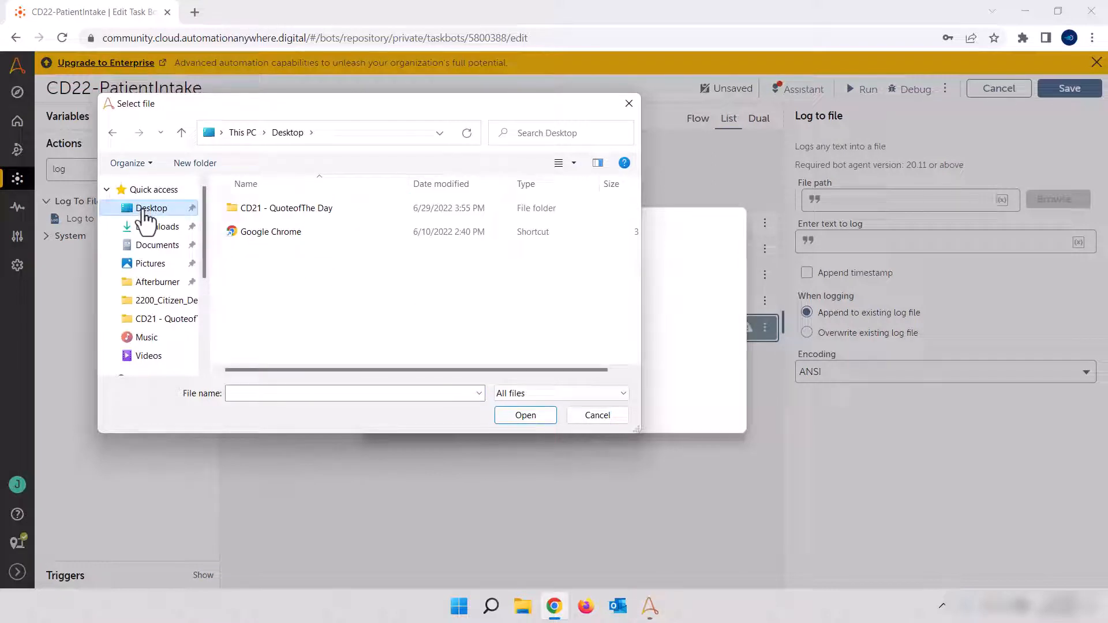
right_click(340, 282)
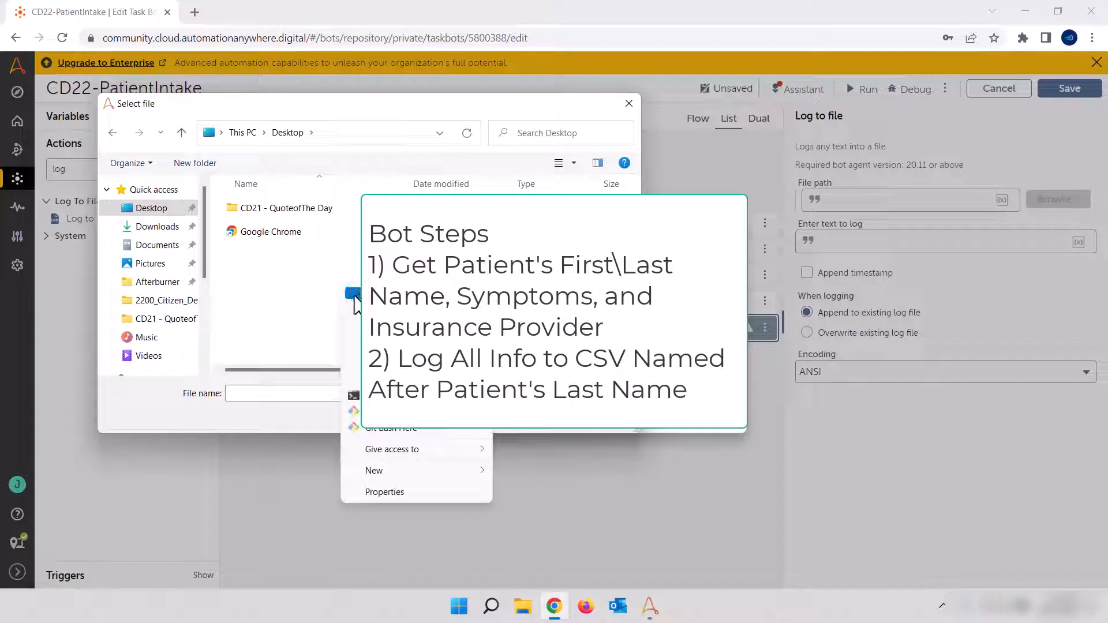
mouse_move(415, 467)
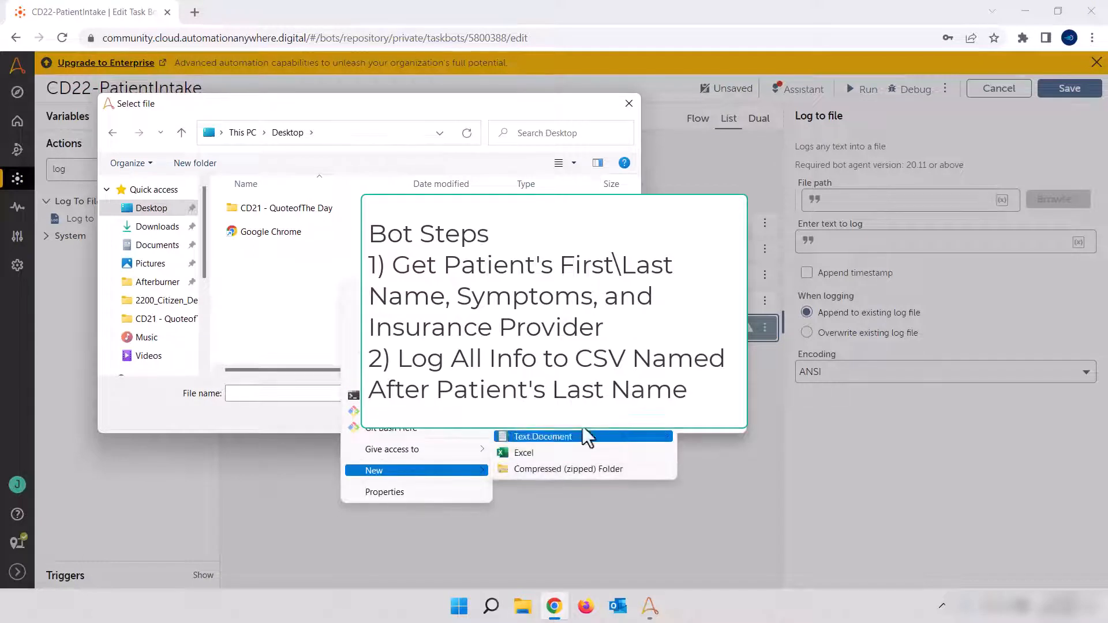
click(526, 320)
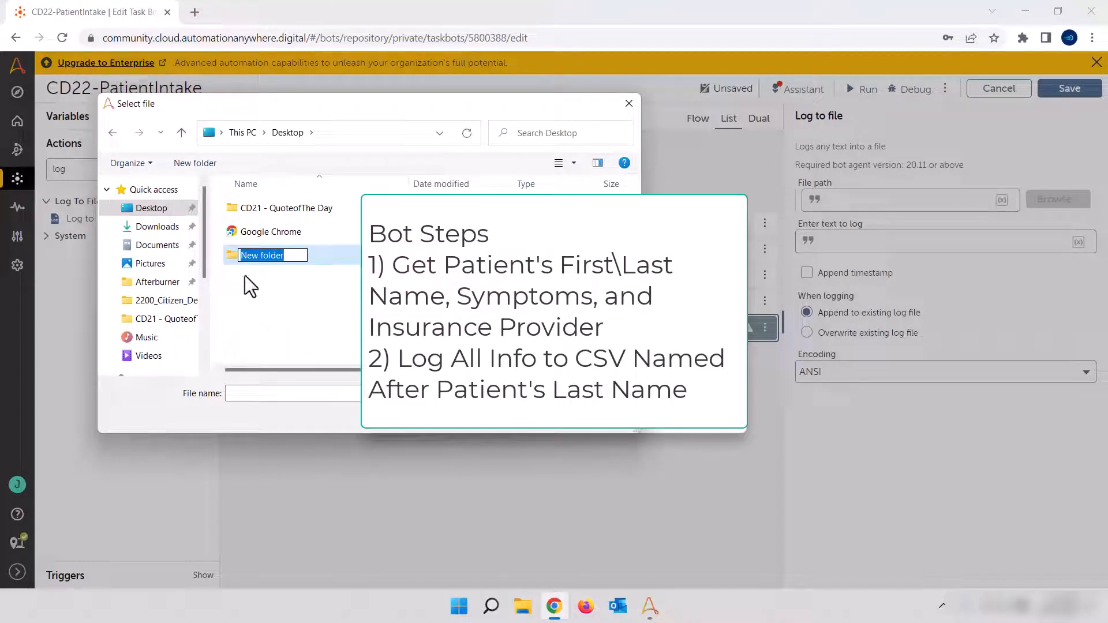
text(CD22 - patient Intae)
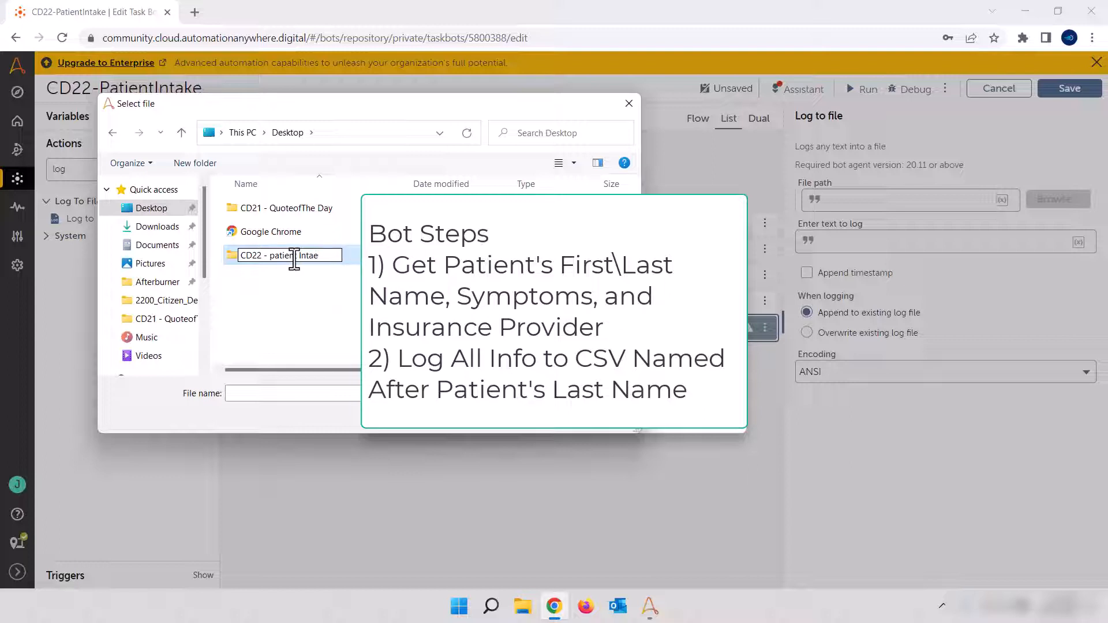
key(BackSpace)
key(BackSpace)
text(ake)
key(Return)
key(Return)
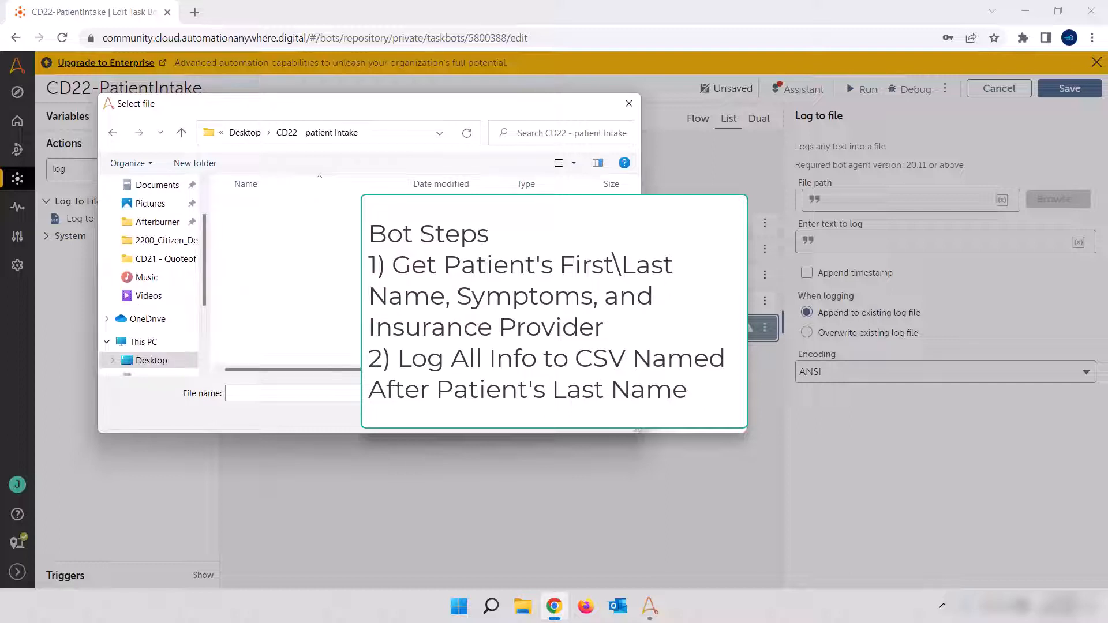
Copy the new folder's path, close the file browser, and enter the path with a trailing backslash as the log's file path
click(379, 133)
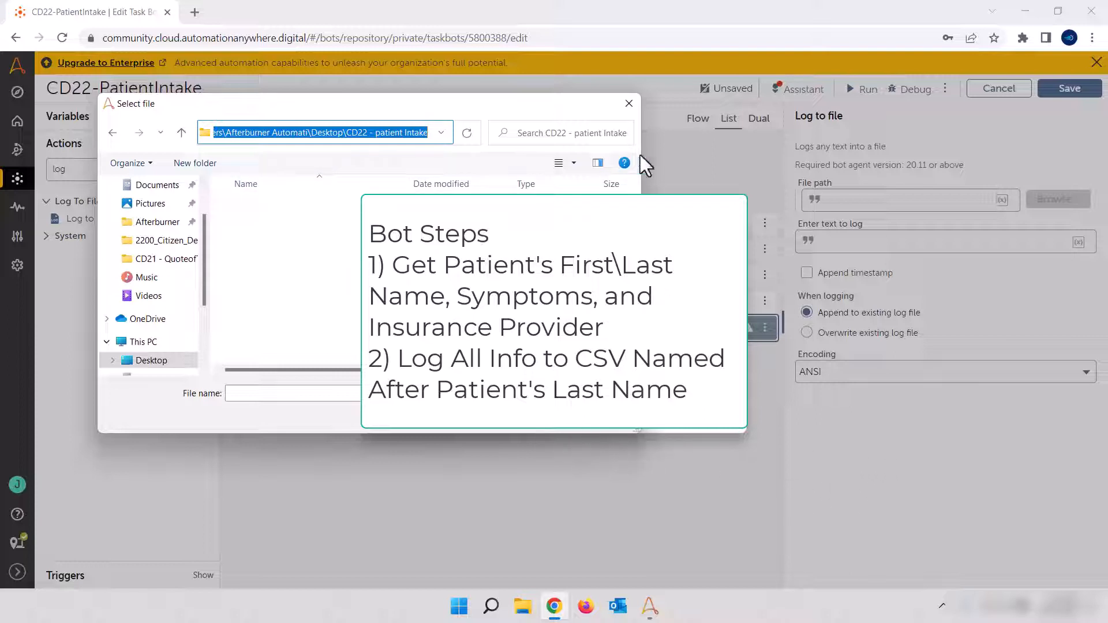
click(628, 105)
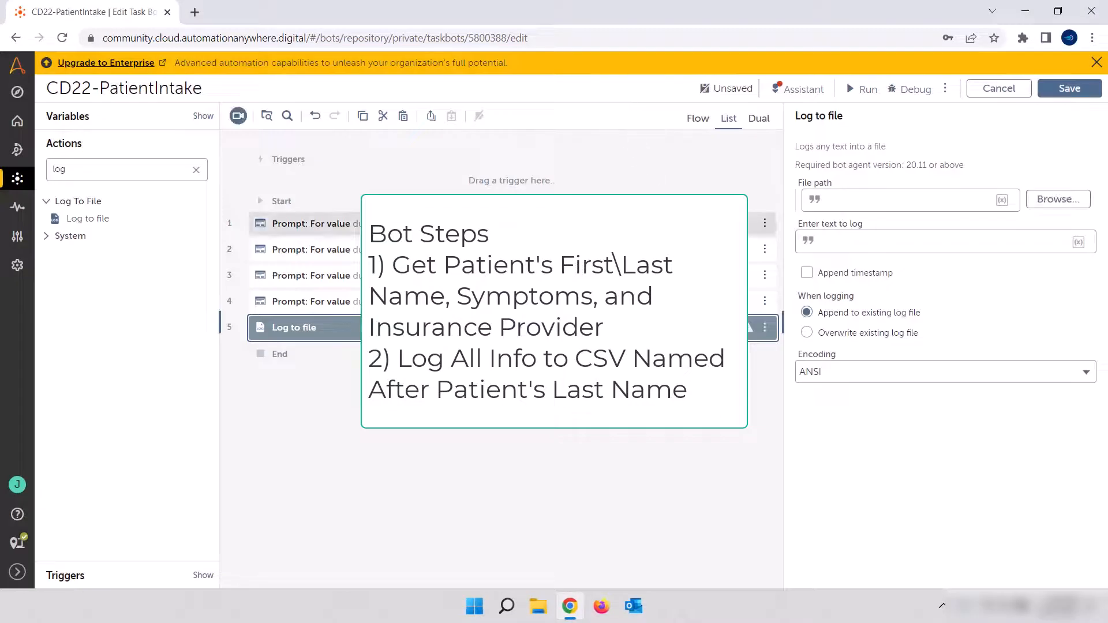
click(856, 199)
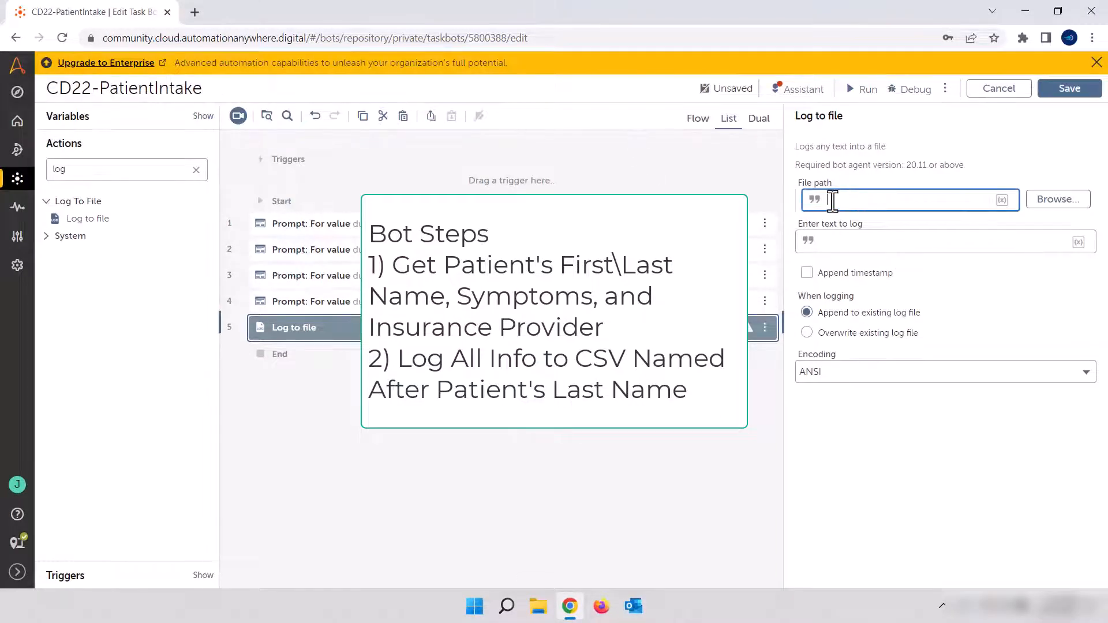
key(ctrl+v)
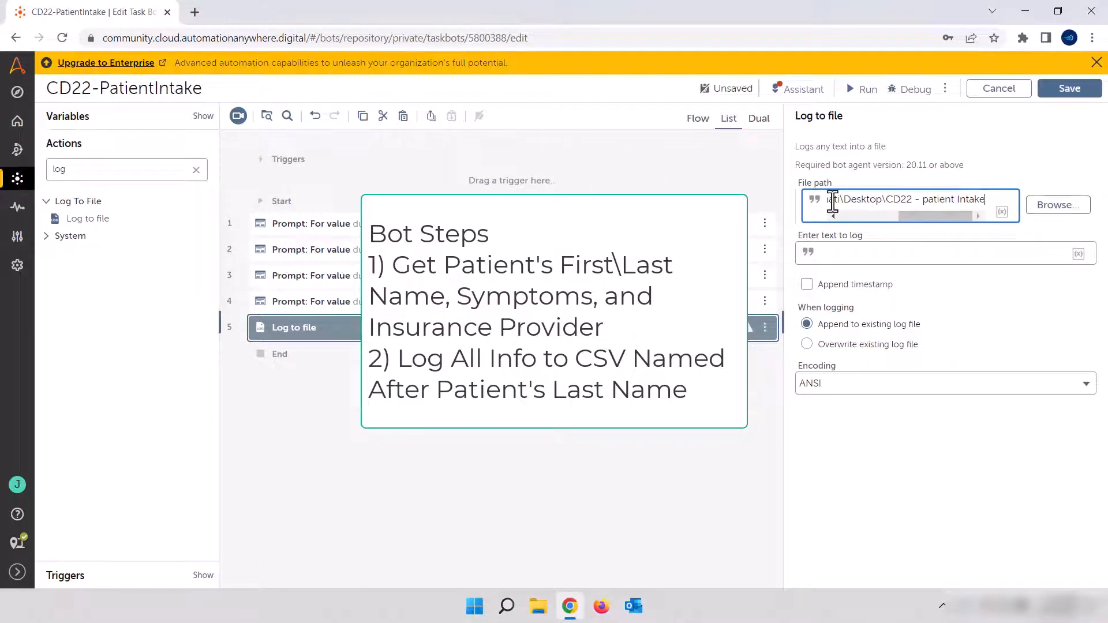
text(\)
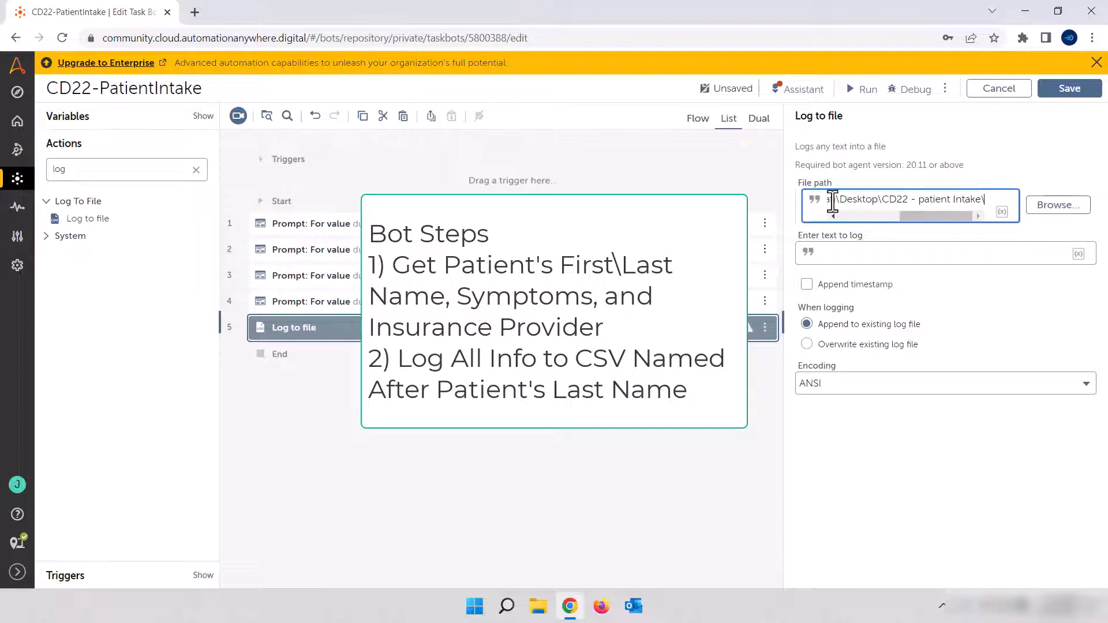
Complete the log's file path with the LastName variable followed by ".csv"
click(915, 231)
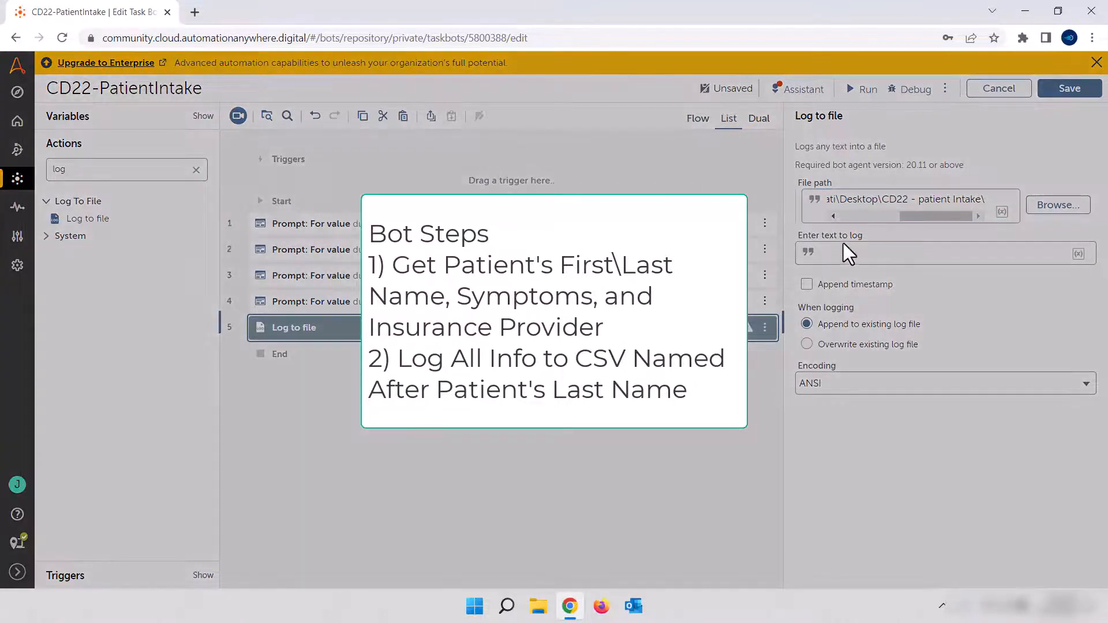
click(600, 331)
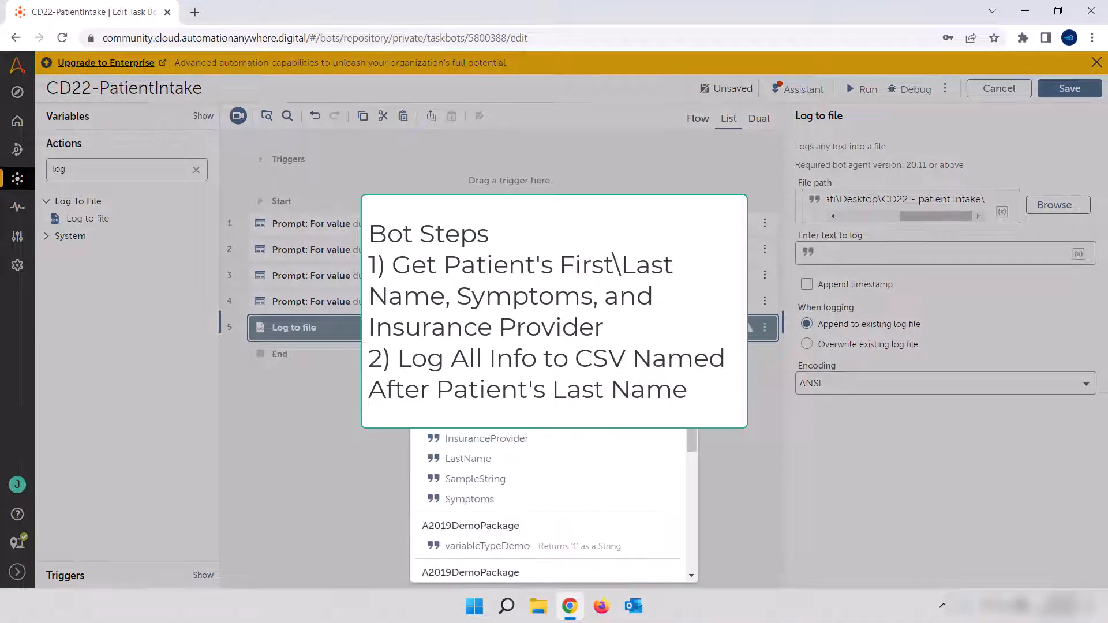
click(564, 460)
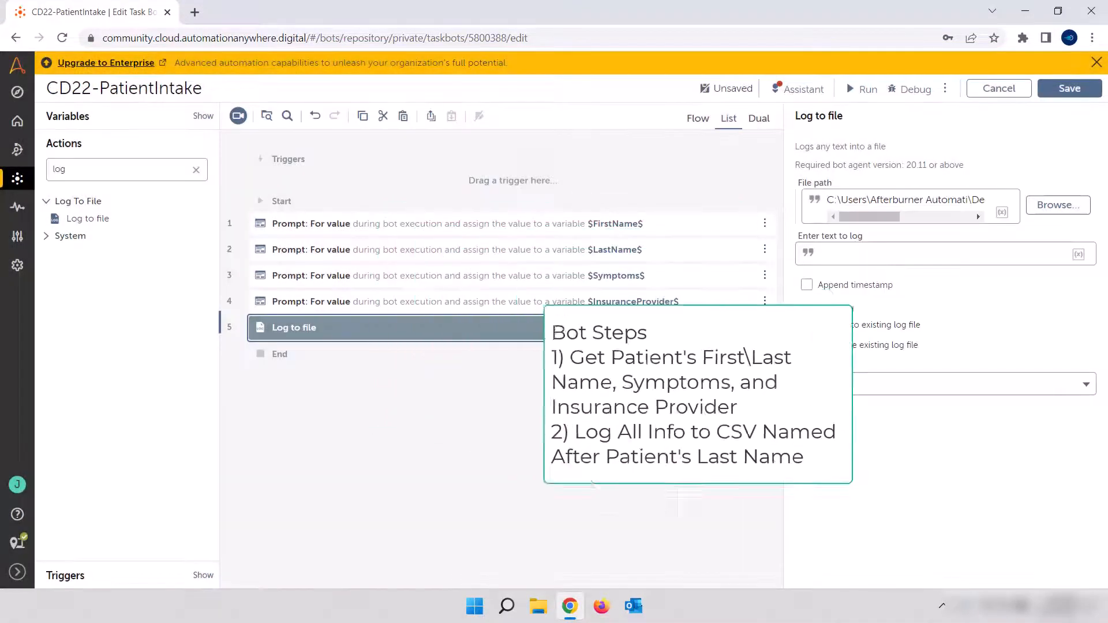
text(.csv)
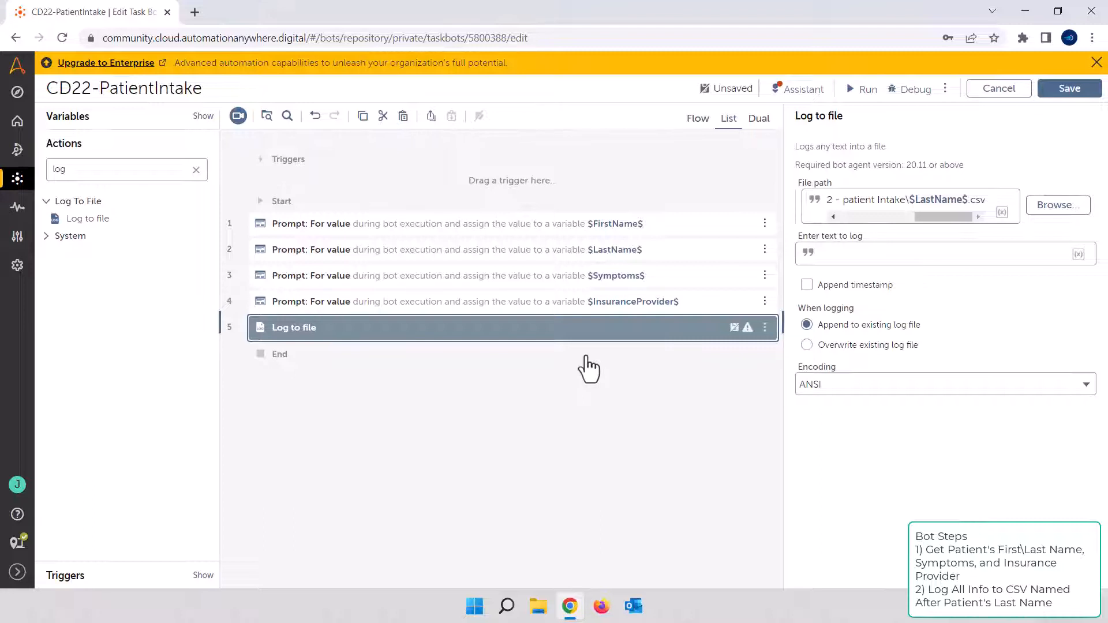
Set the text to log to "First Name,Last Name, Symptoms,Insurance Provider" and choose to overwrite the existing log file
click(855, 254)
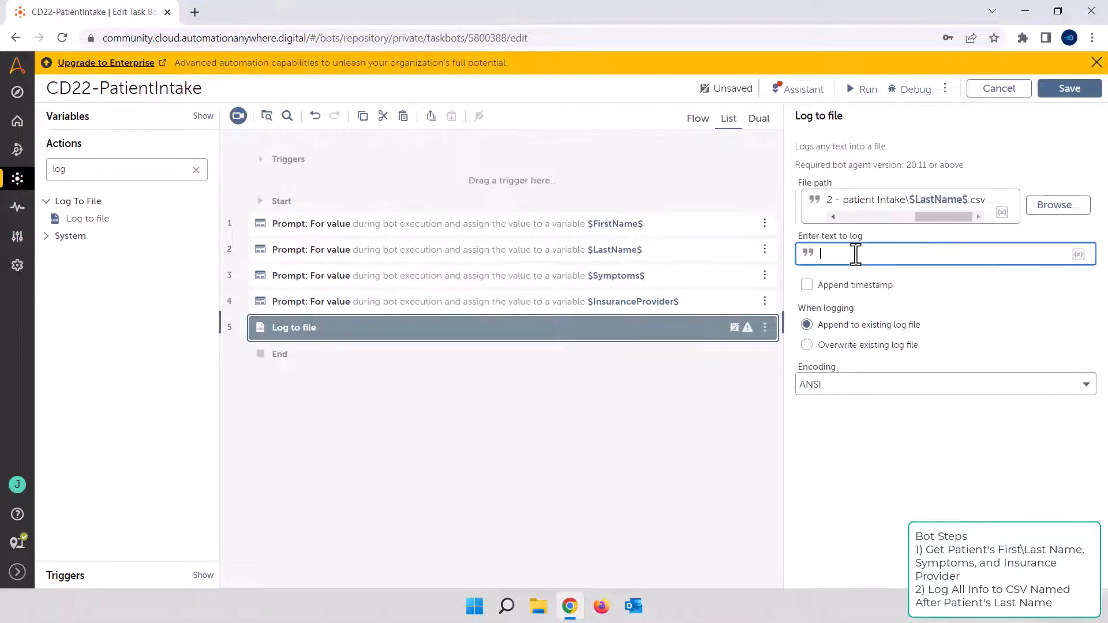
text(First Name,Last Name, Symptoms)
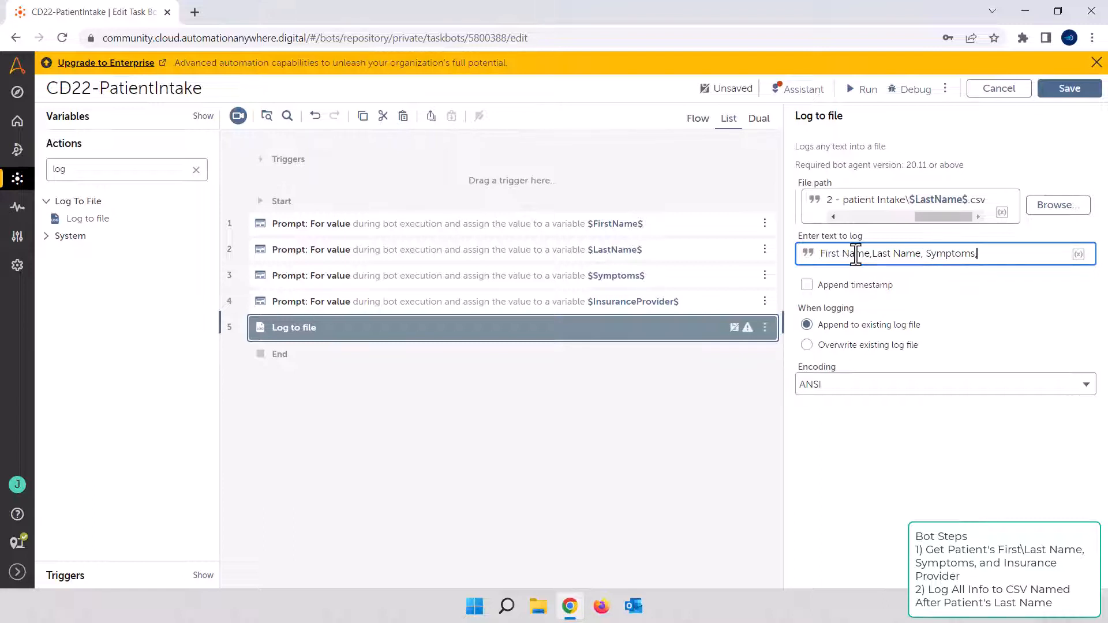
text(,Insurance Provider)
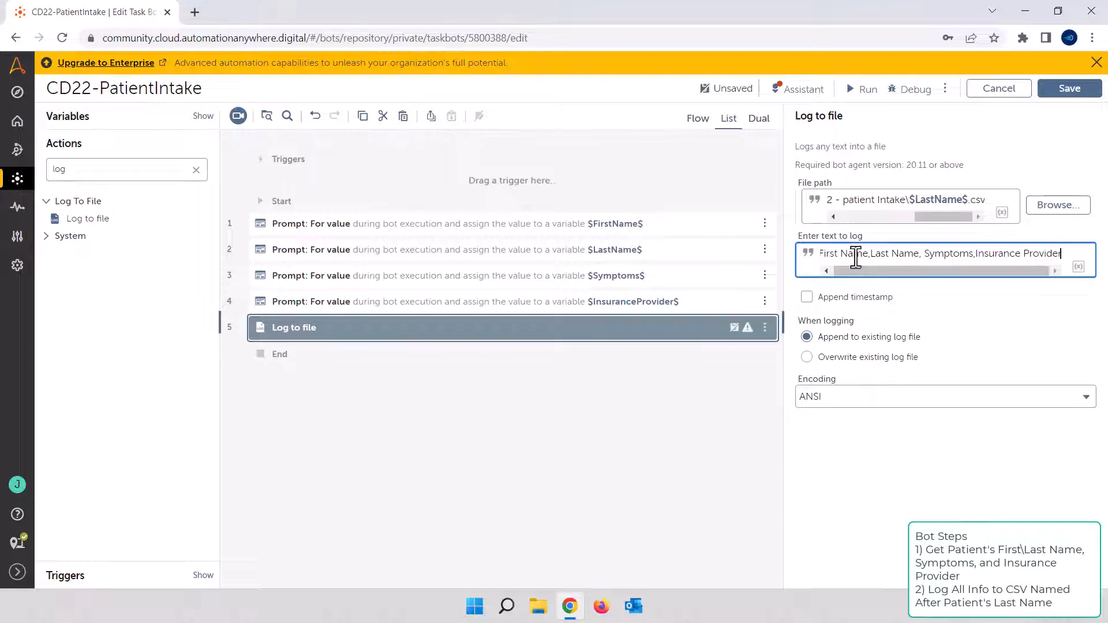
click(840, 359)
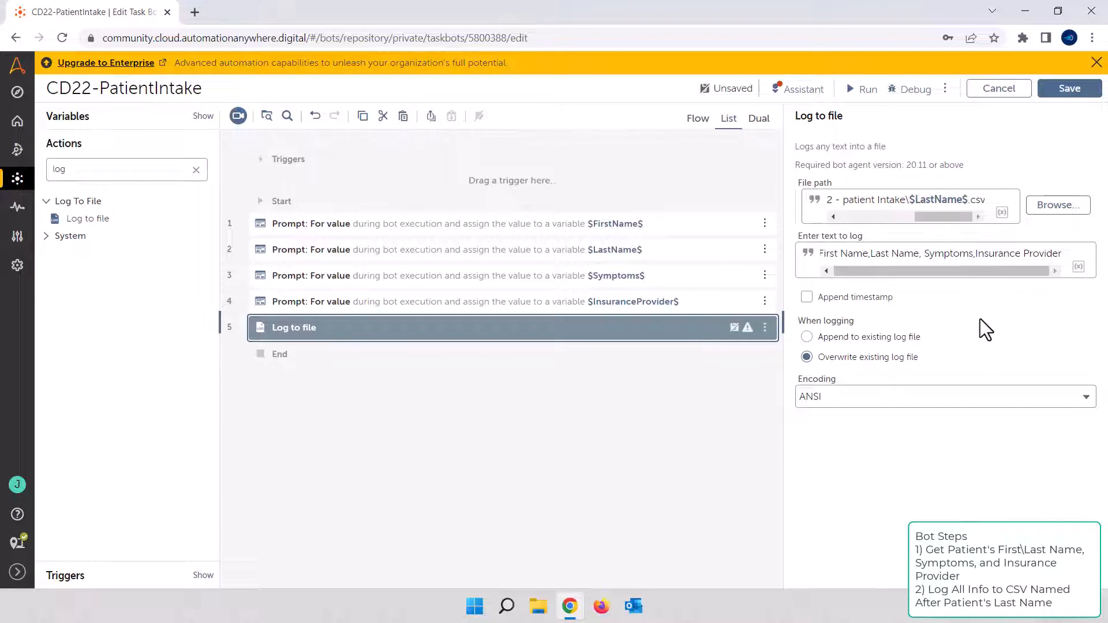
click(514, 344)
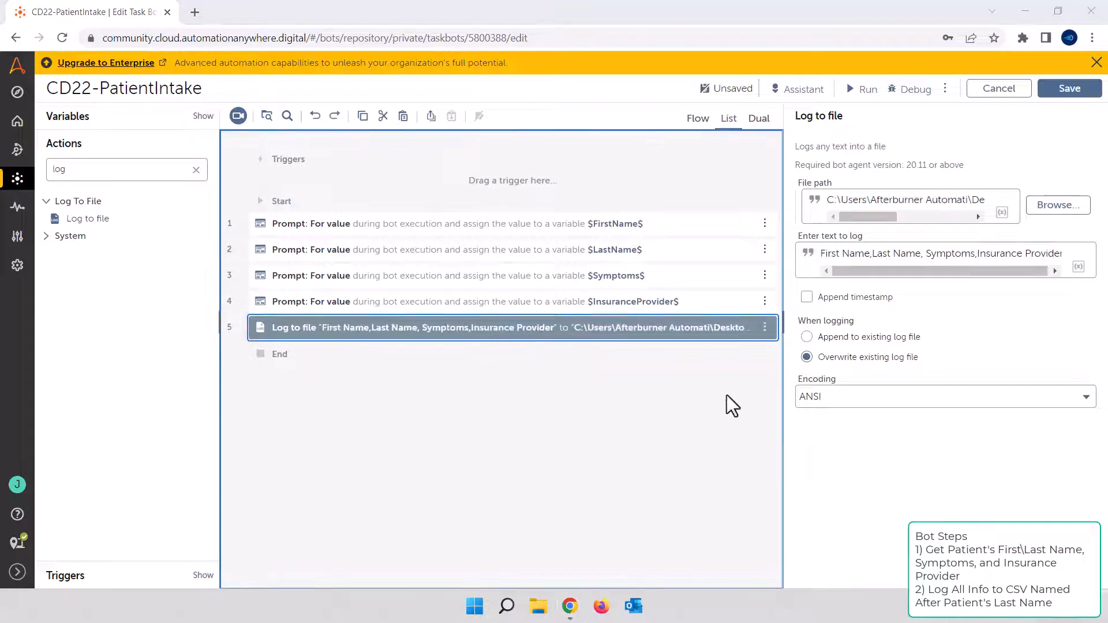
Duplicate the Log to file action directly below the original and open the copy for editing
click(623, 330)
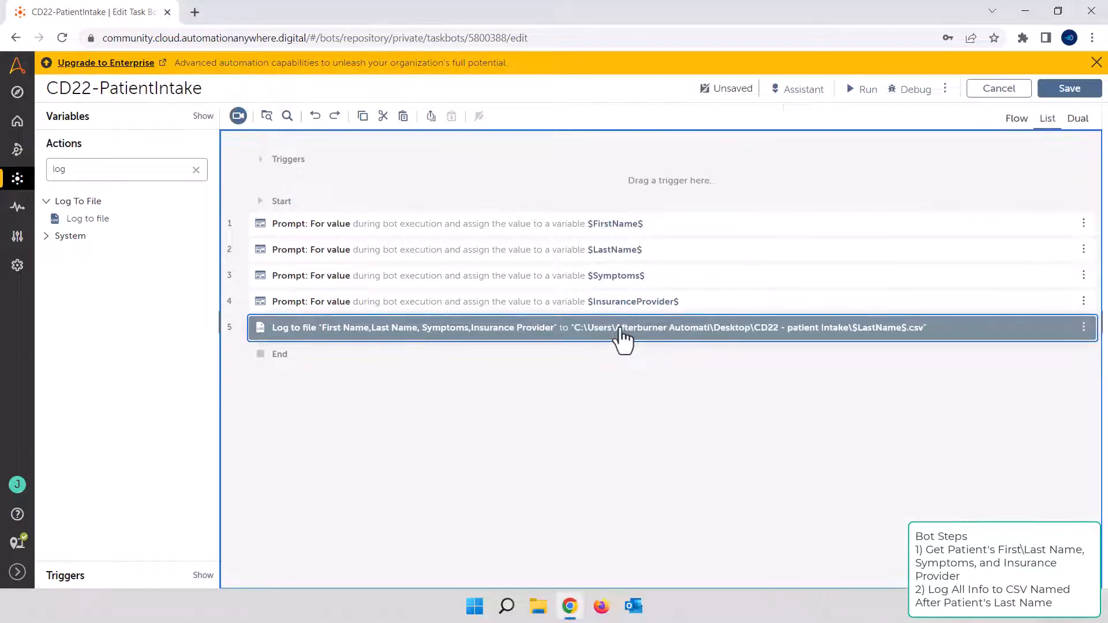
key(ctrl+c)
key(ctrl+v)
click(625, 365)
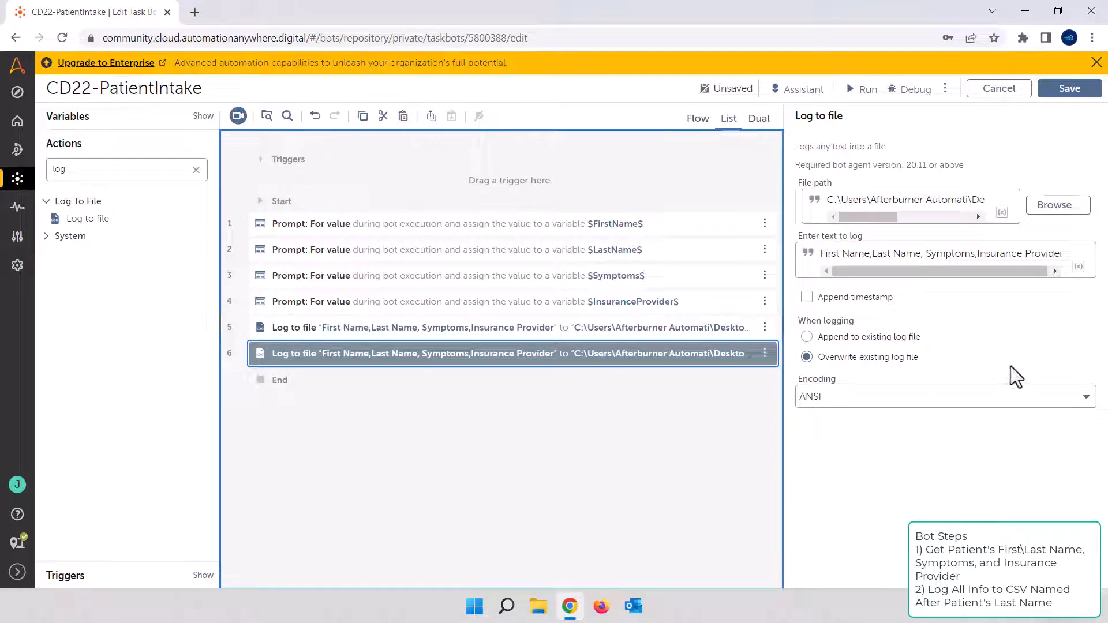
Replace the second log action's text with the FirstName and LastName variables, separated by a comma
triple_click(934, 258)
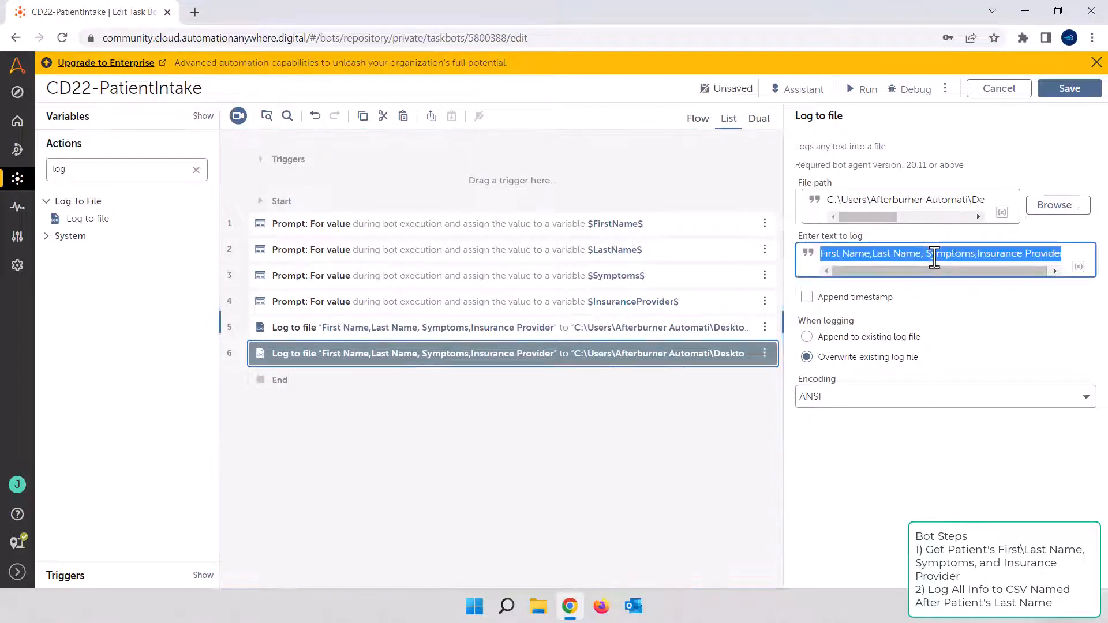
key(BackSpace)
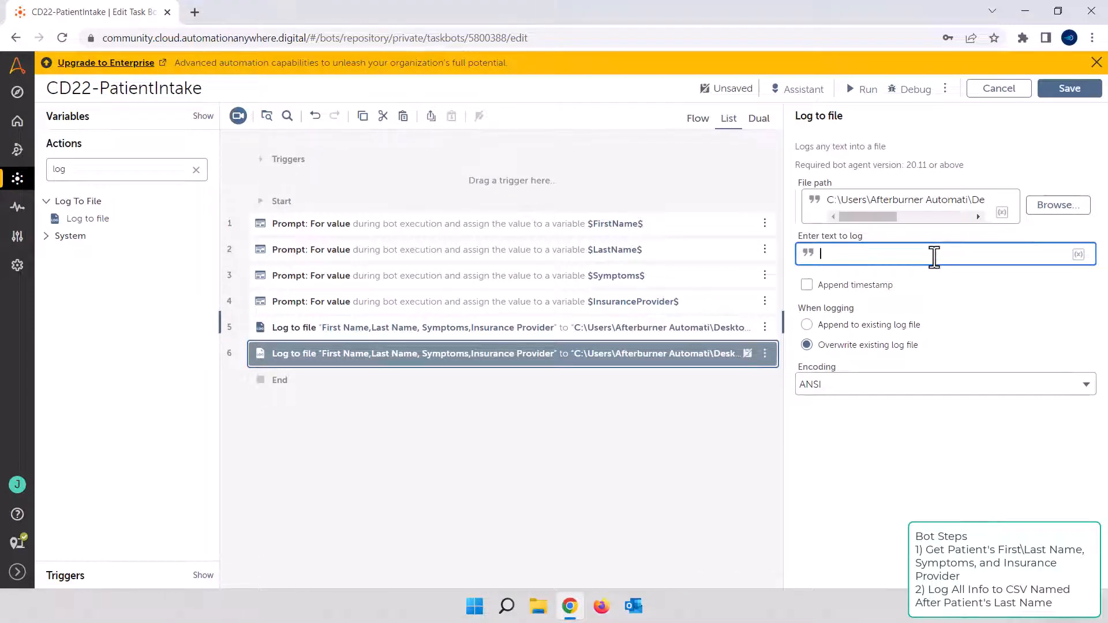
key(F2)
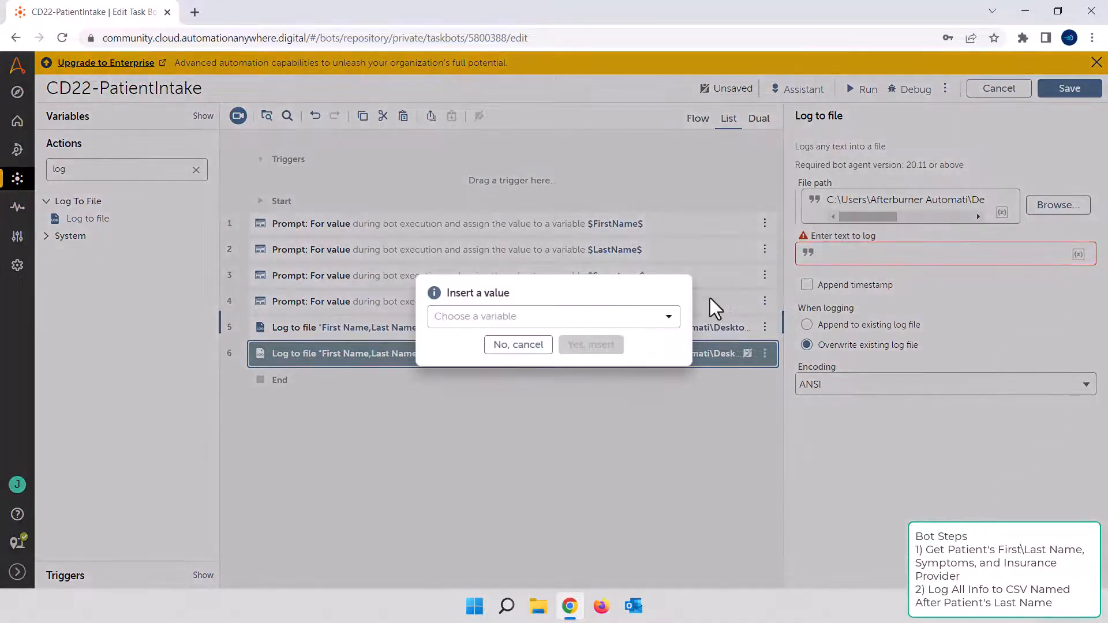
click(607, 317)
click(574, 418)
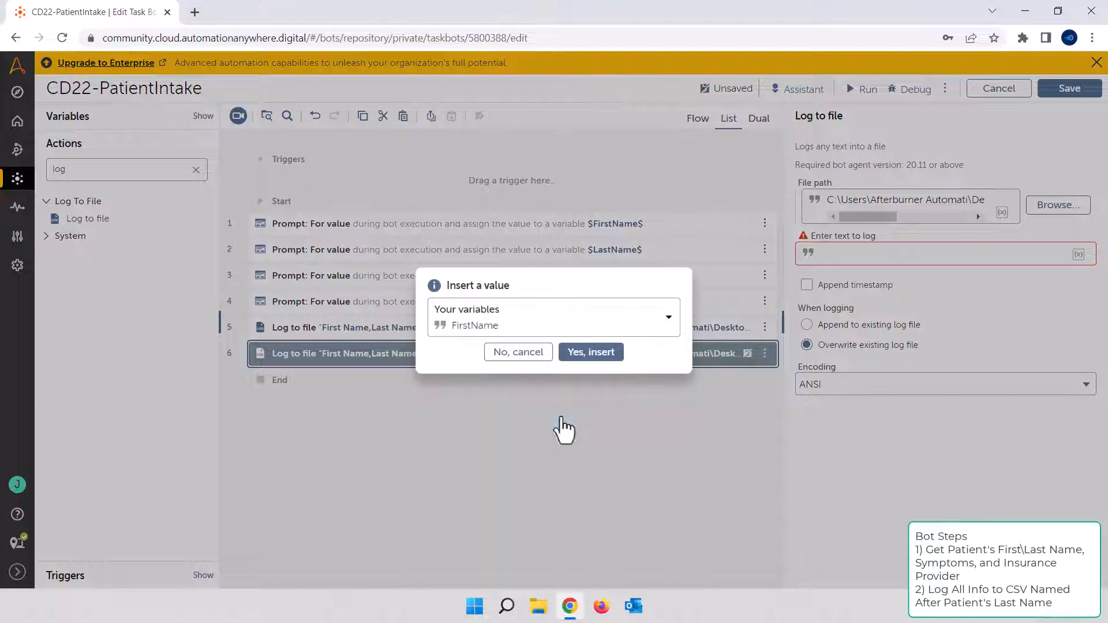
click(604, 363)
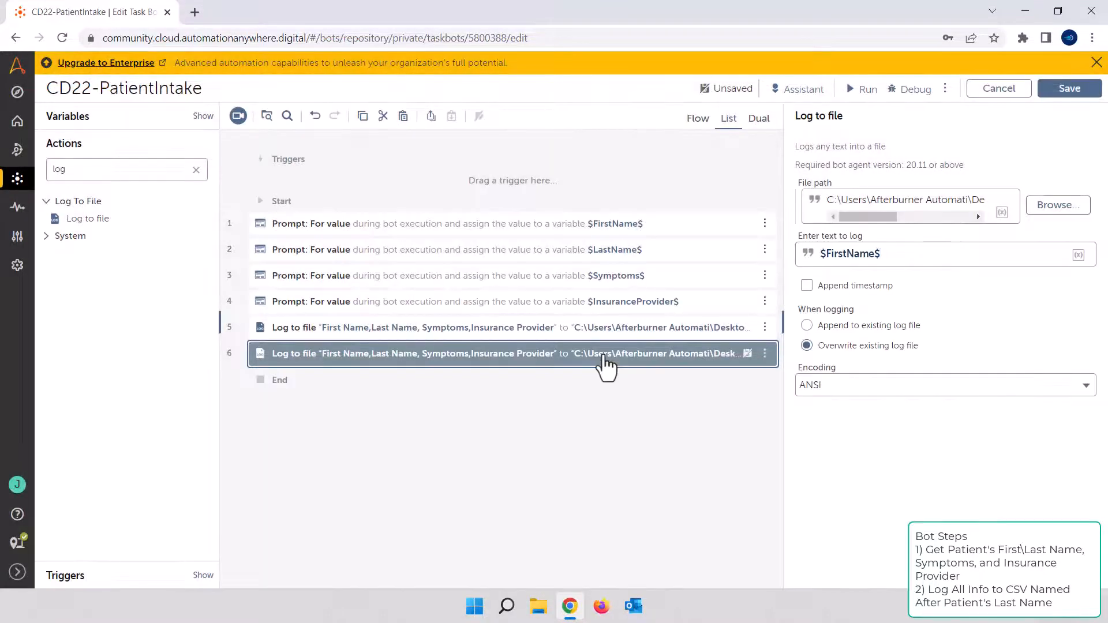
text(,)
key(F2)
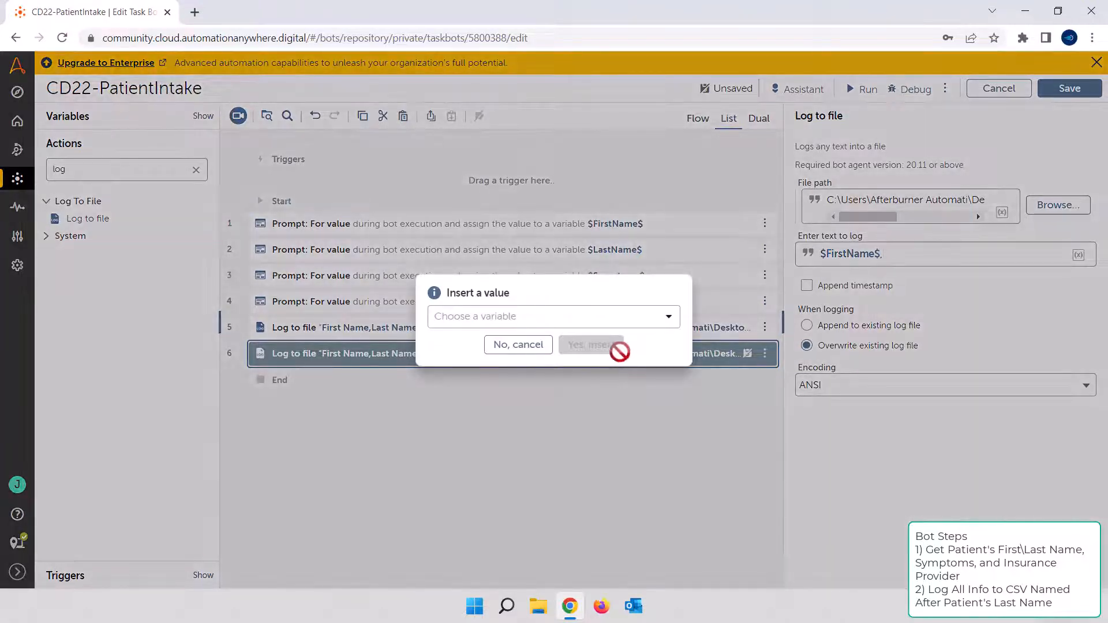
click(642, 325)
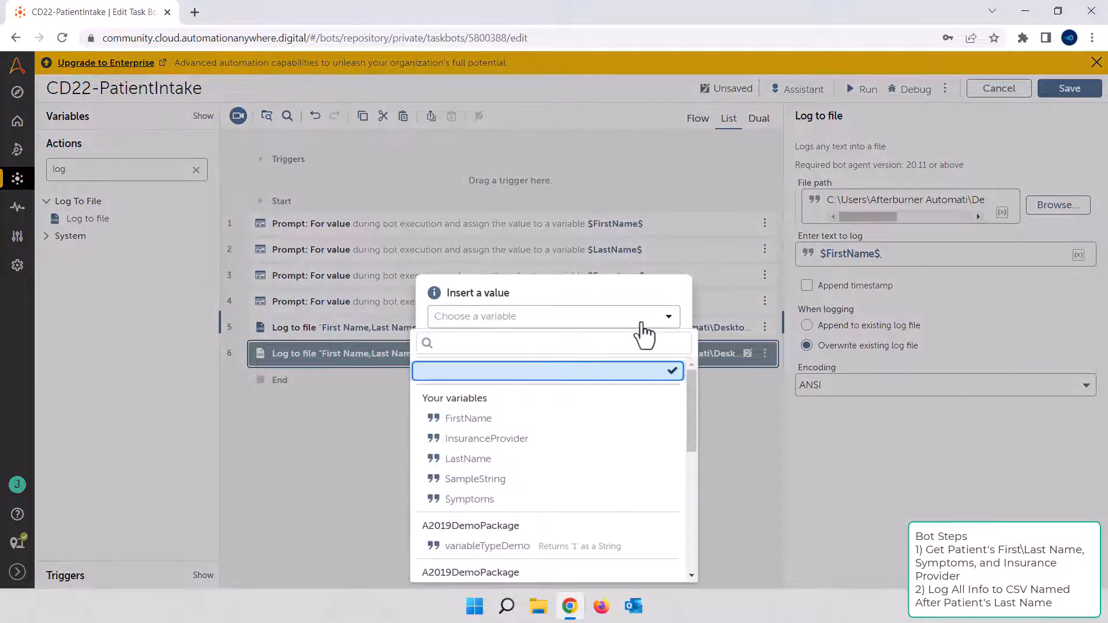
click(539, 460)
click(590, 354)
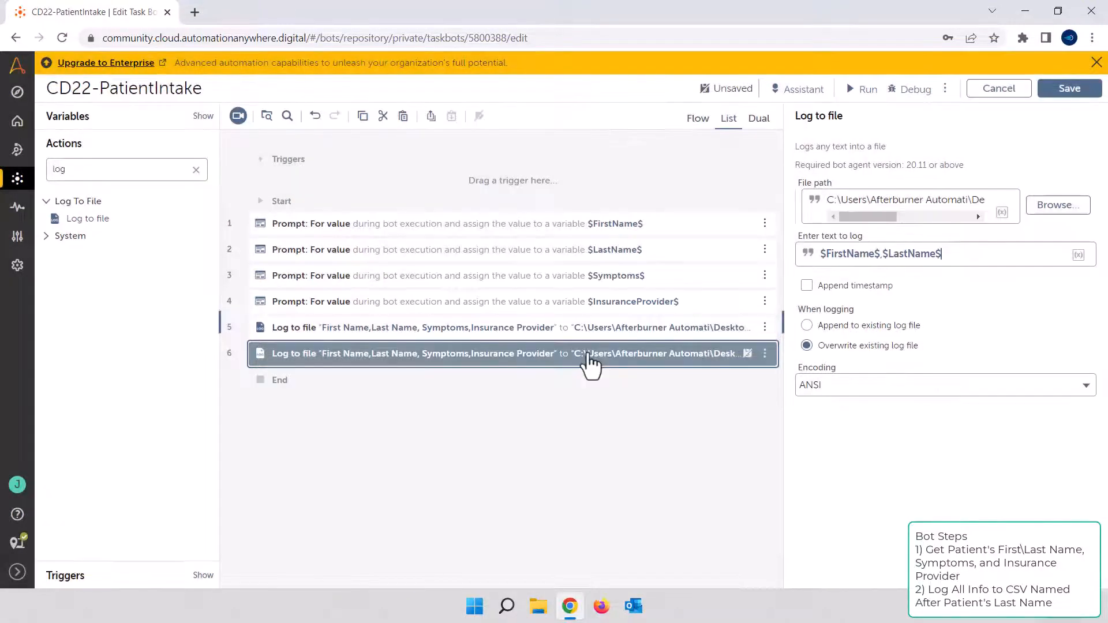
Add the Symptoms and InsuranceProvider variables to the second log's text, comma-separated, and set it to append to the existing log file
text(,)
key(F2)
click(582, 329)
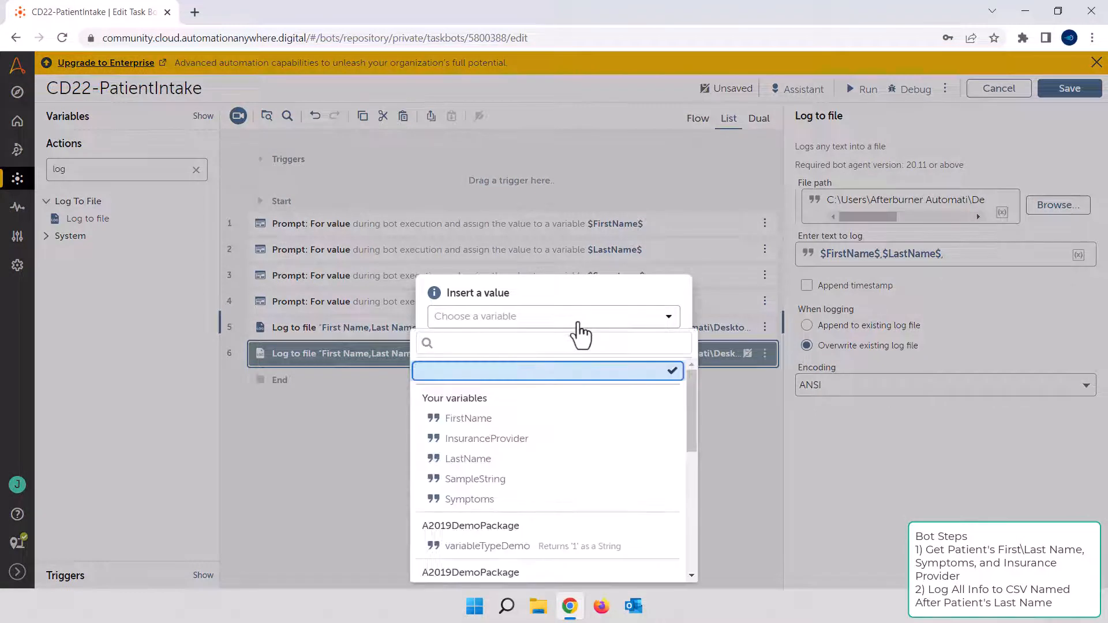
click(543, 499)
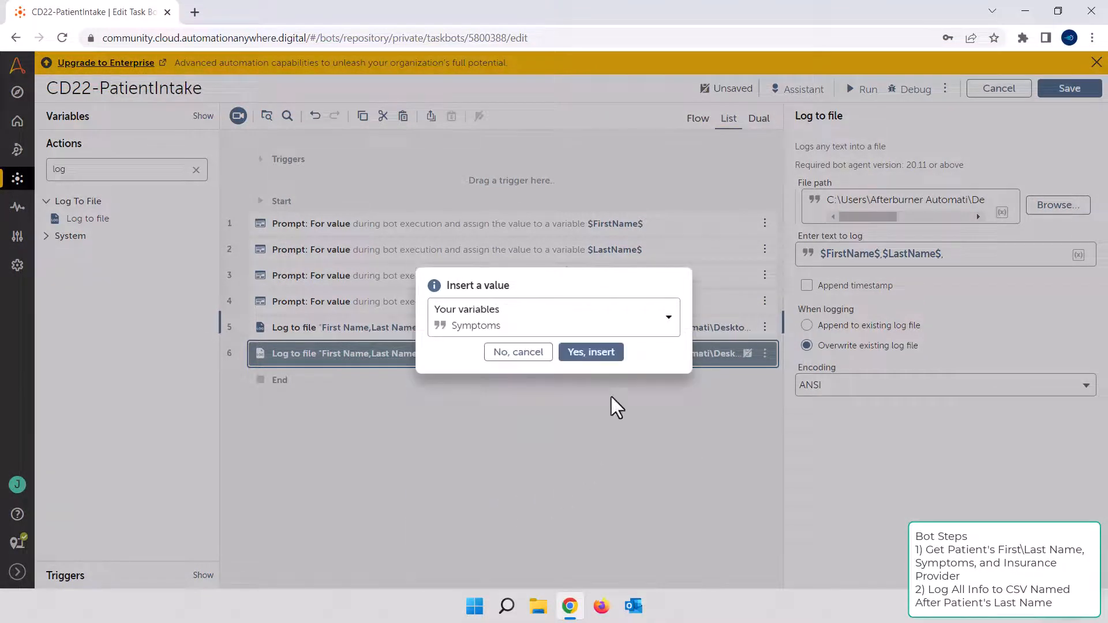
click(611, 359)
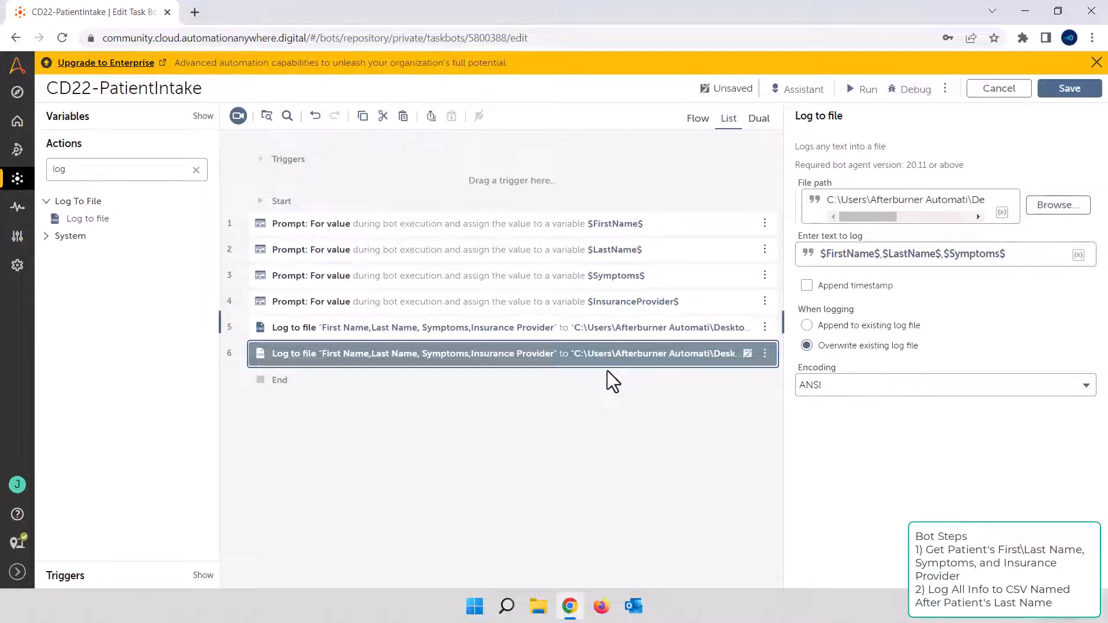
text(,)
key(F2)
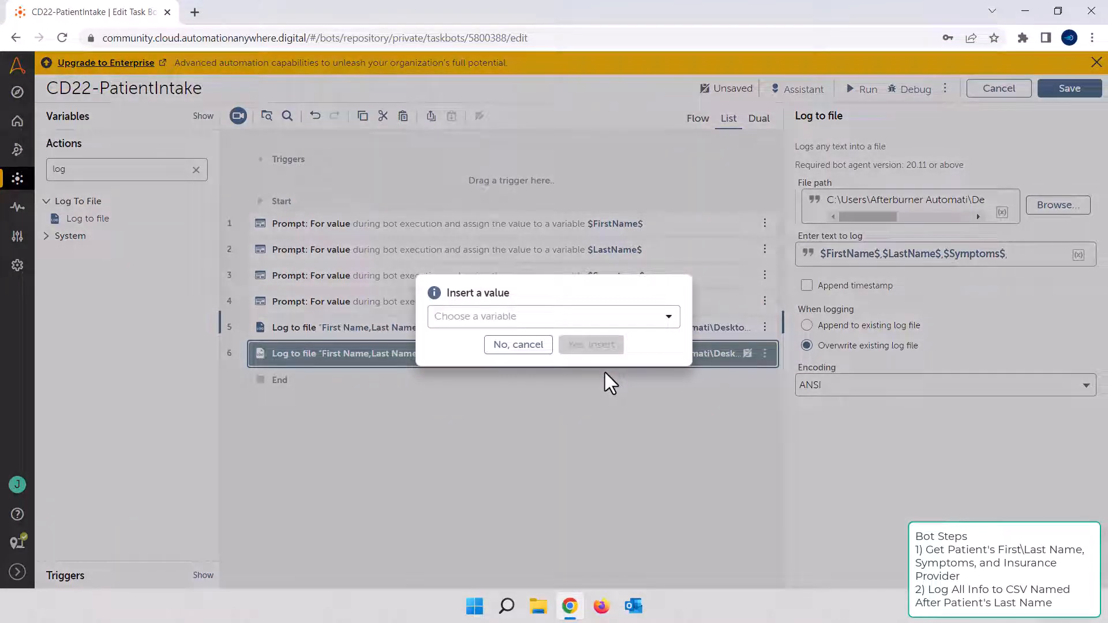
click(607, 326)
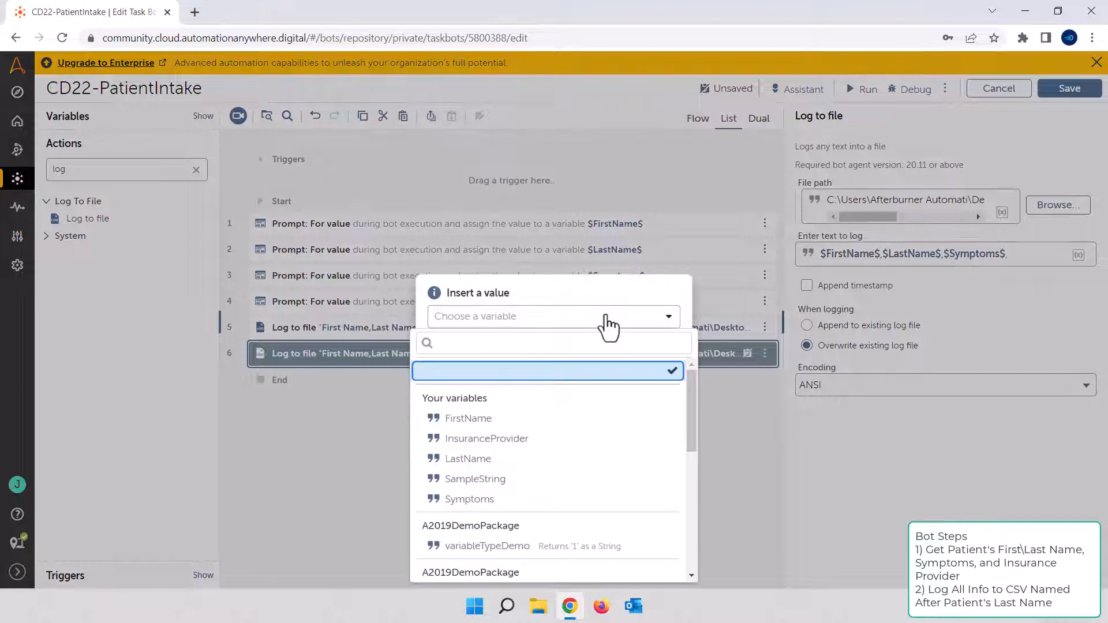
click(548, 448)
click(592, 355)
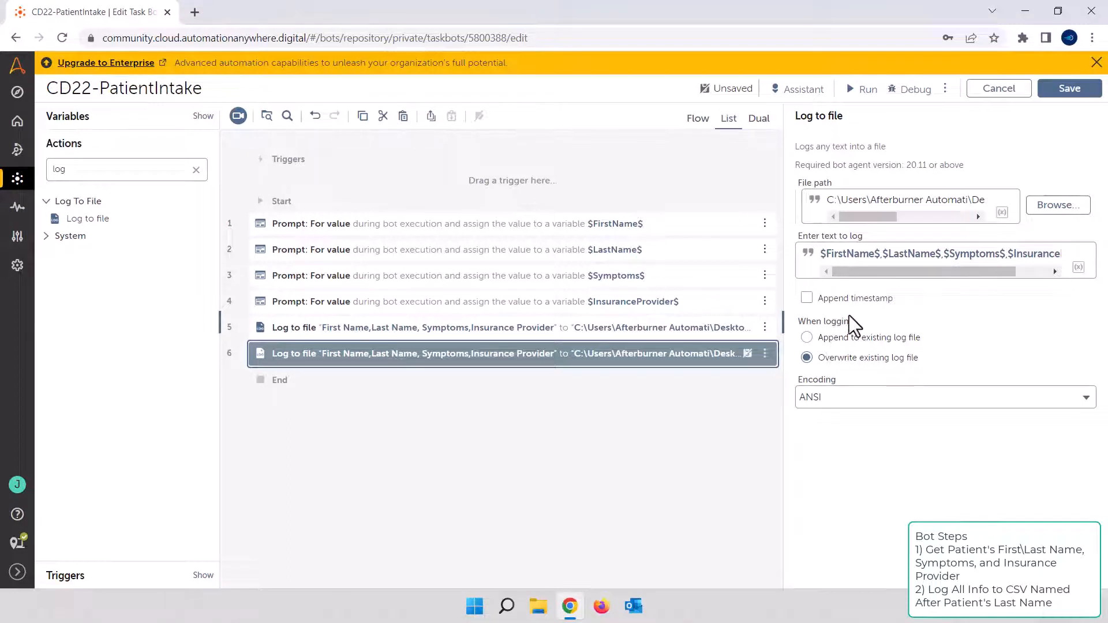
click(888, 339)
click(557, 461)
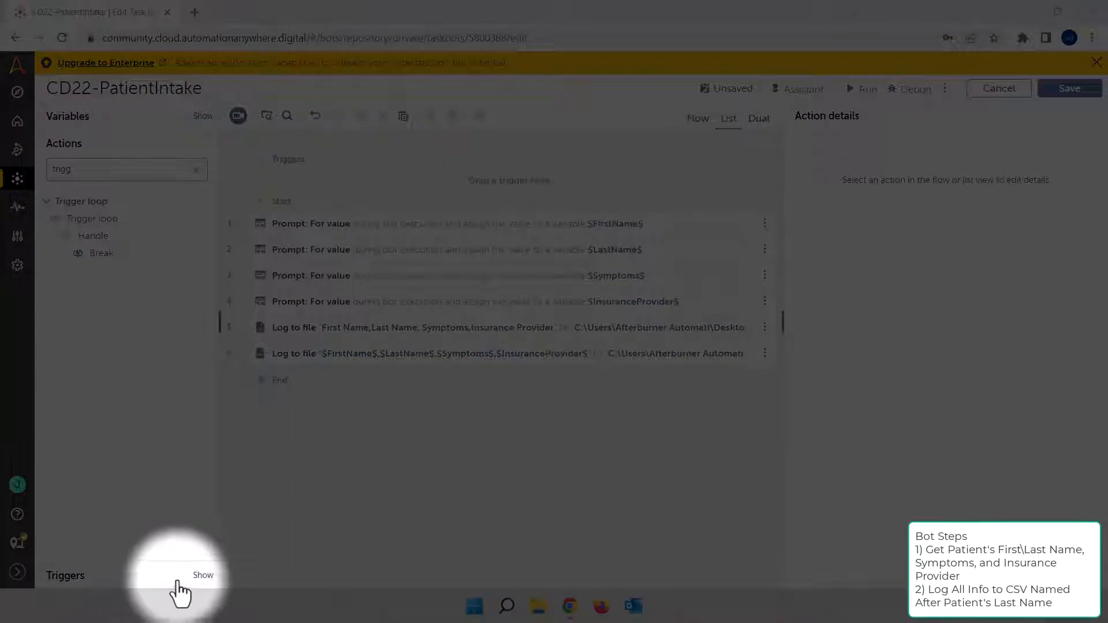
Add a Hot key trigger to the bot and set its hot key to Ctrl + R
click(202, 575)
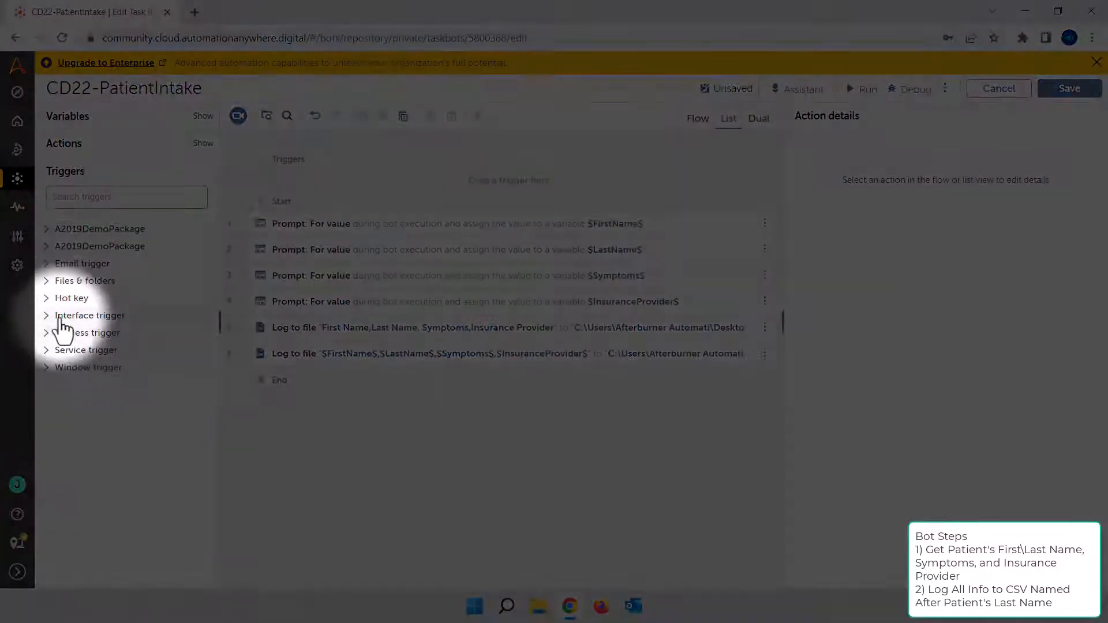
click(64, 299)
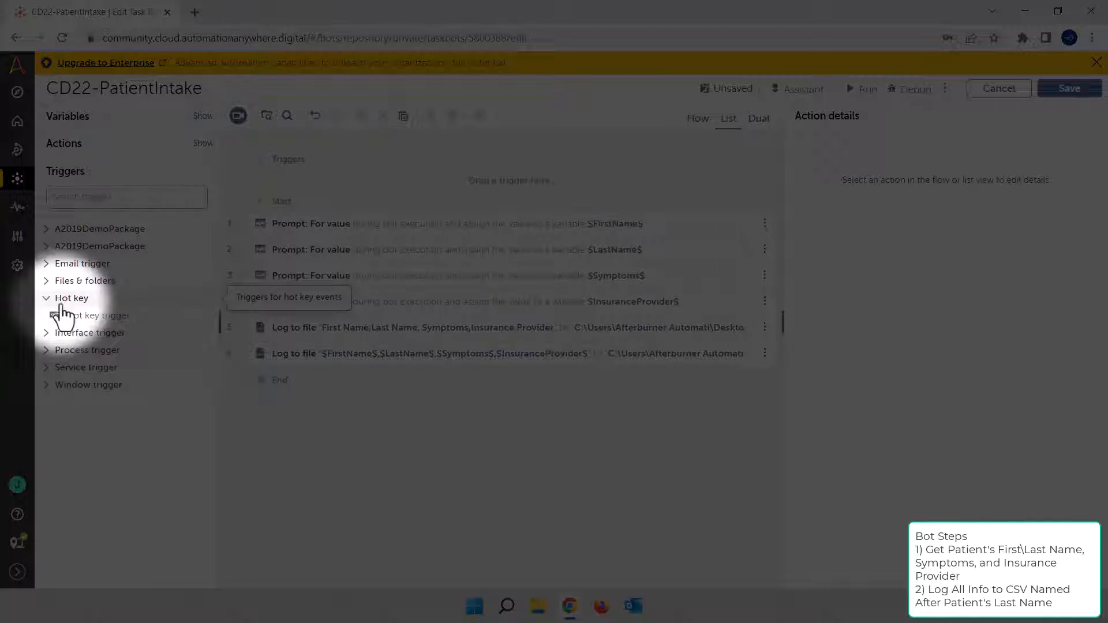
drag(65, 316, 408, 378)
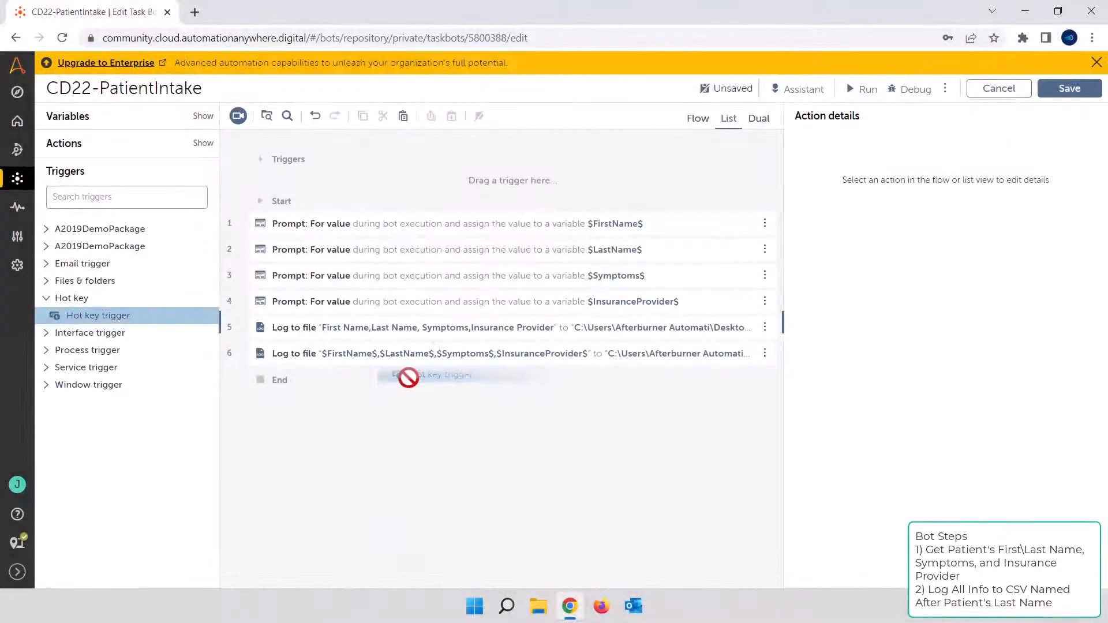
drag(408, 378, 468, 181)
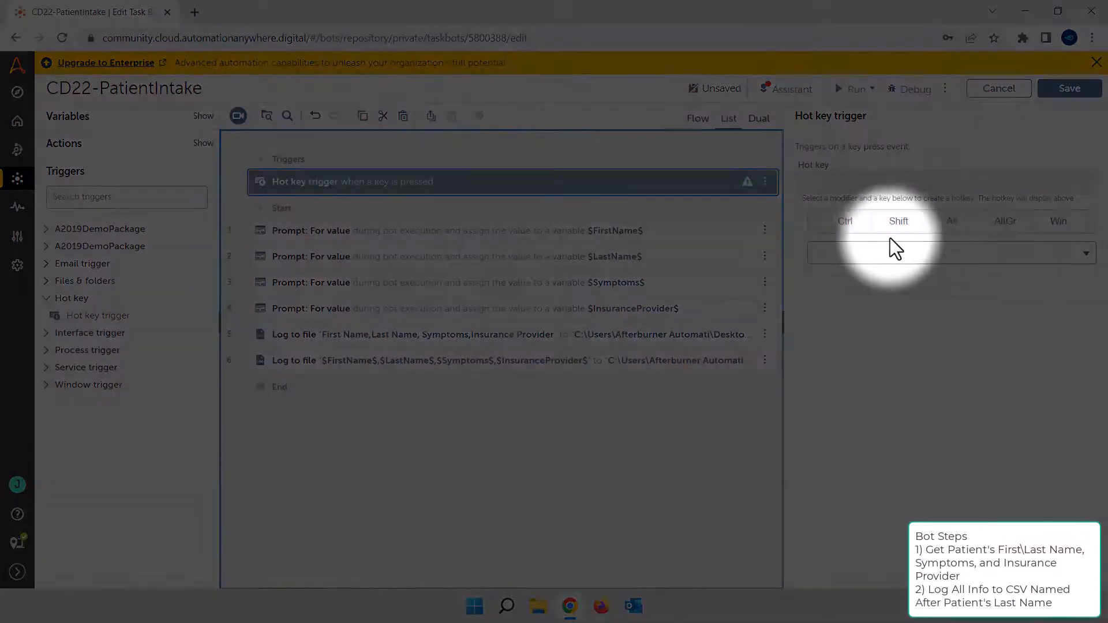
click(844, 230)
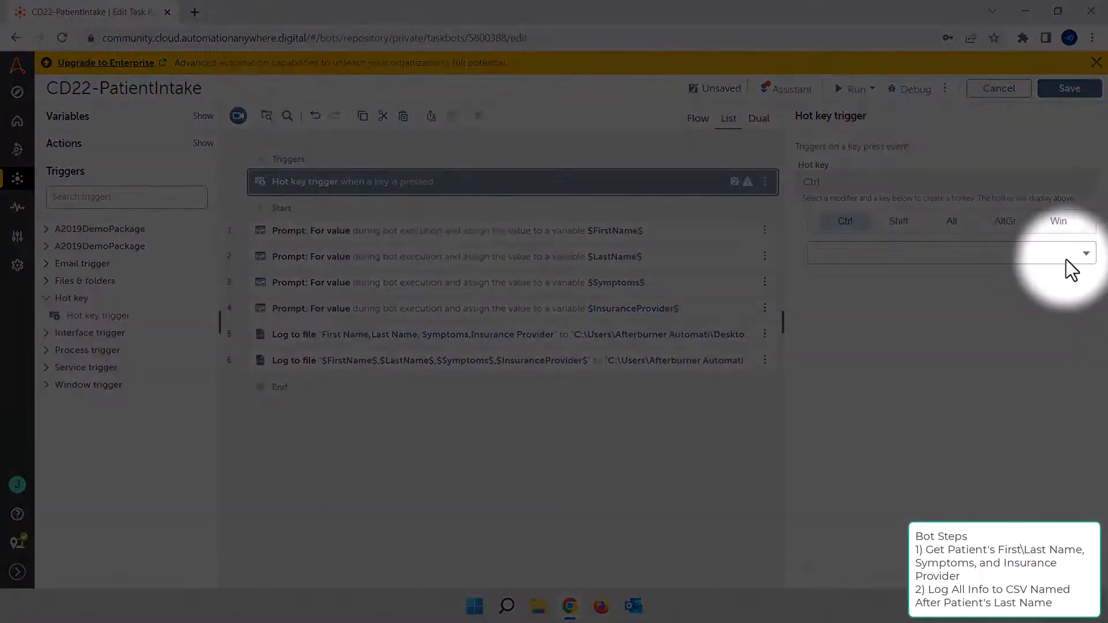
click(1075, 259)
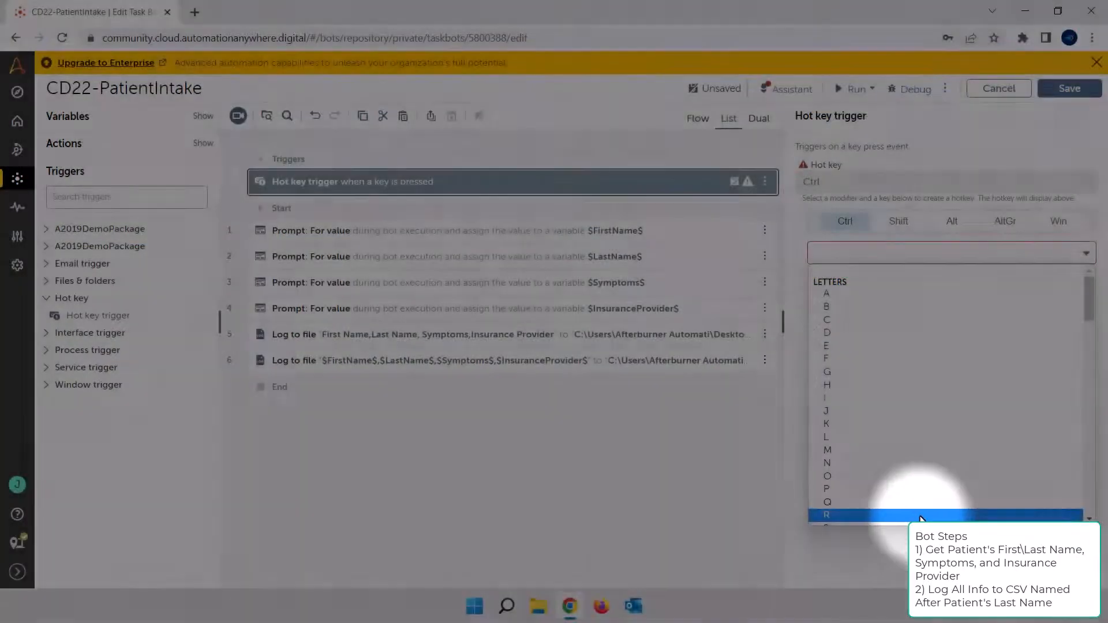
click(922, 514)
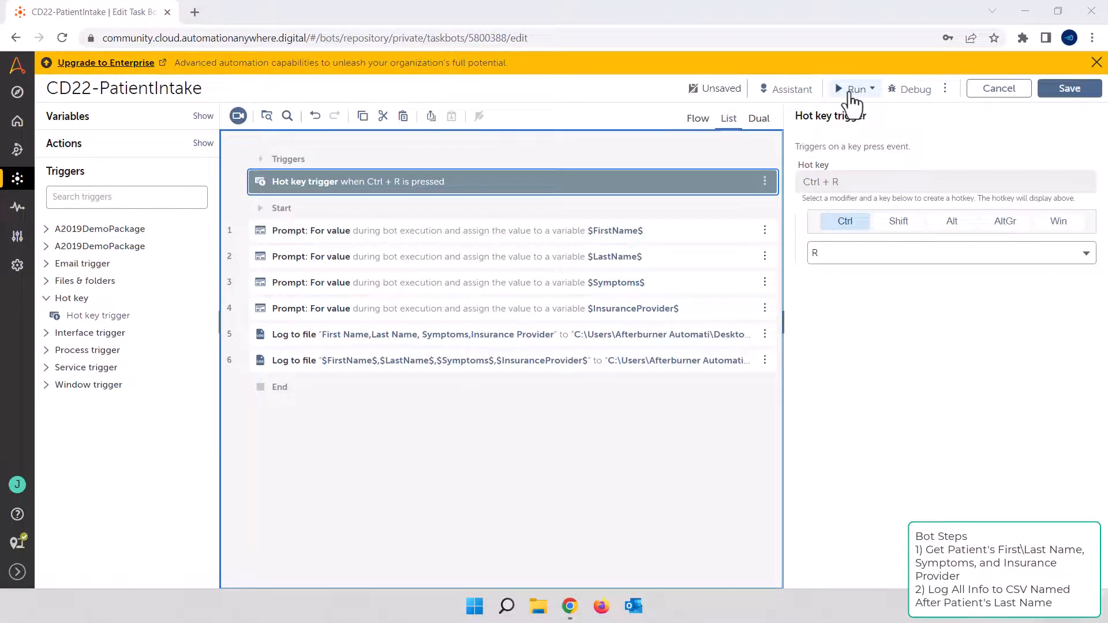
Run the bot with triggers, then start it from the desktop with the Ctrl + R hot key
click(851, 96)
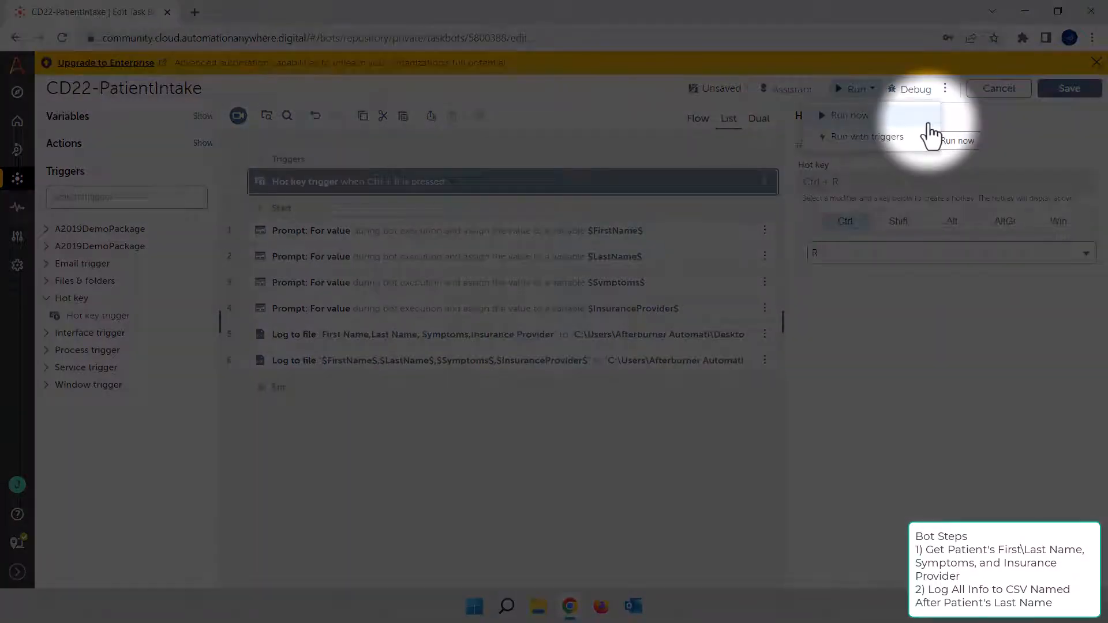
click(915, 147)
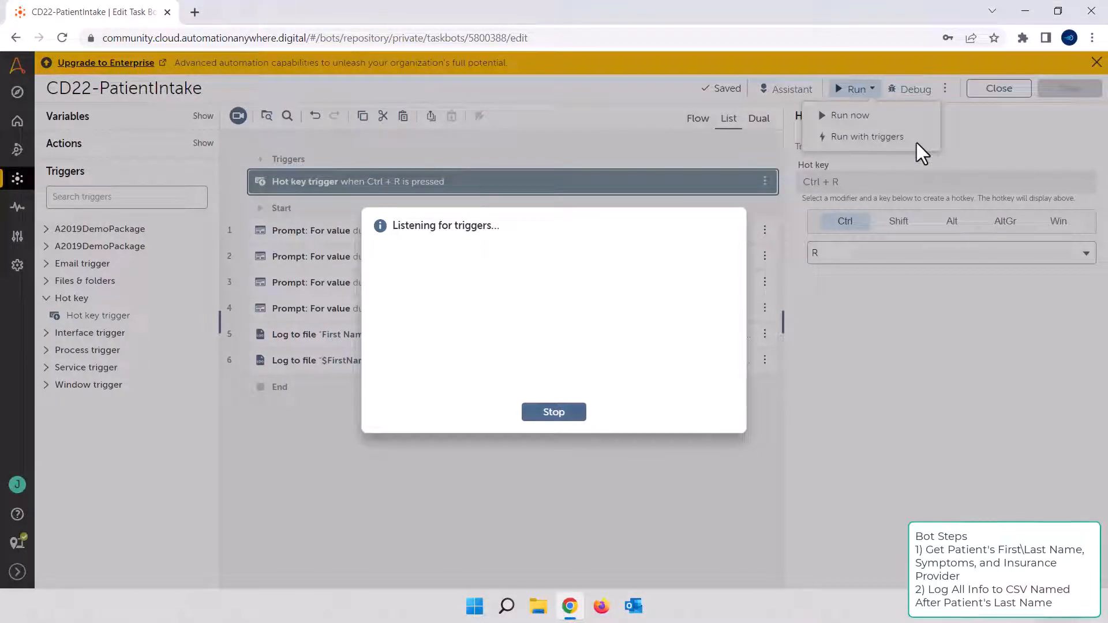
click(1026, 10)
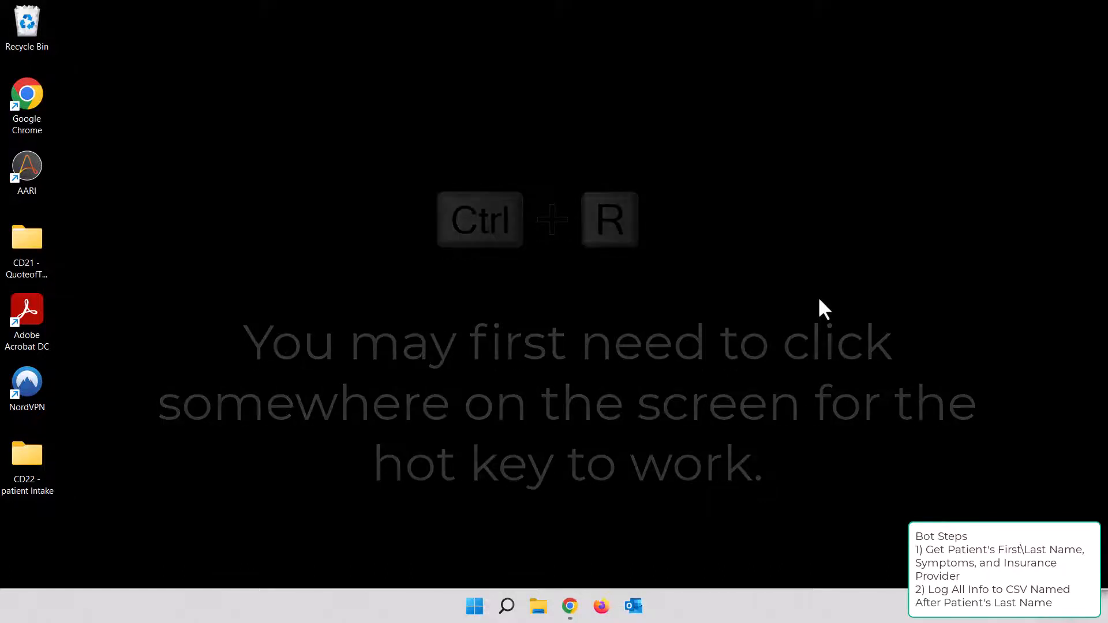
key(ctrl+r)
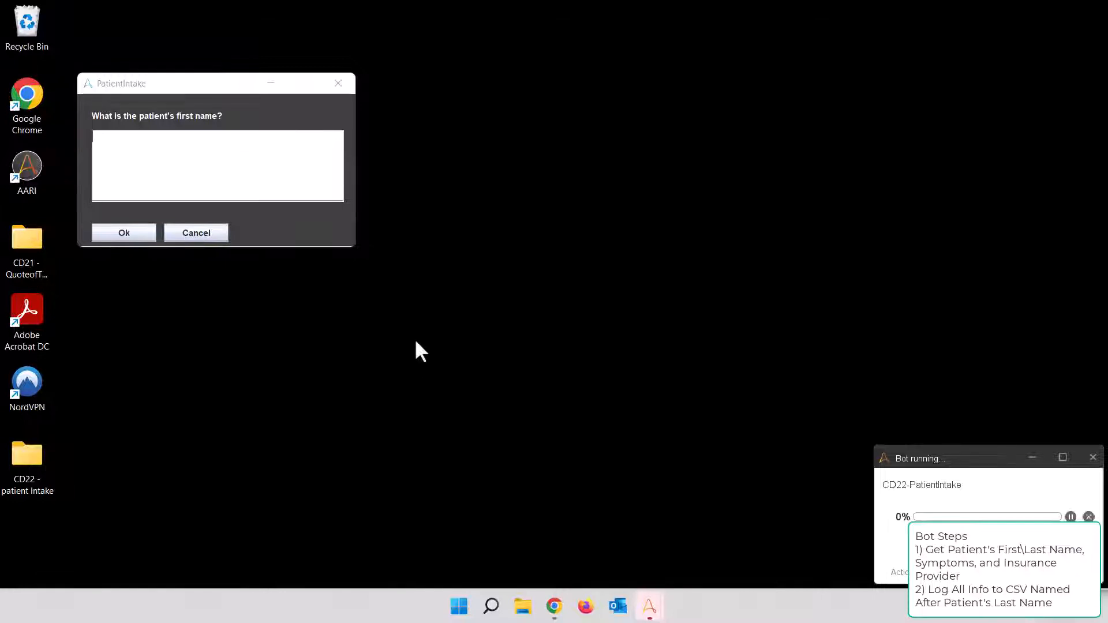
Answer the bot's first two prompts with the patient's first name and last name
click(310, 189)
text(Luke)
click(137, 237)
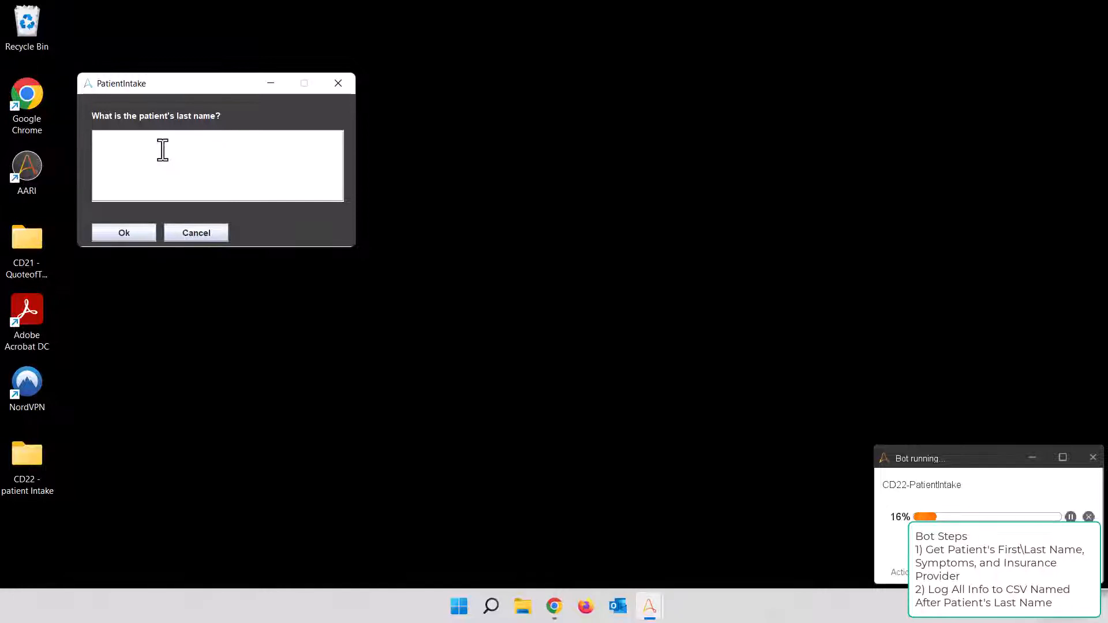
text(Skywalker)
click(129, 234)
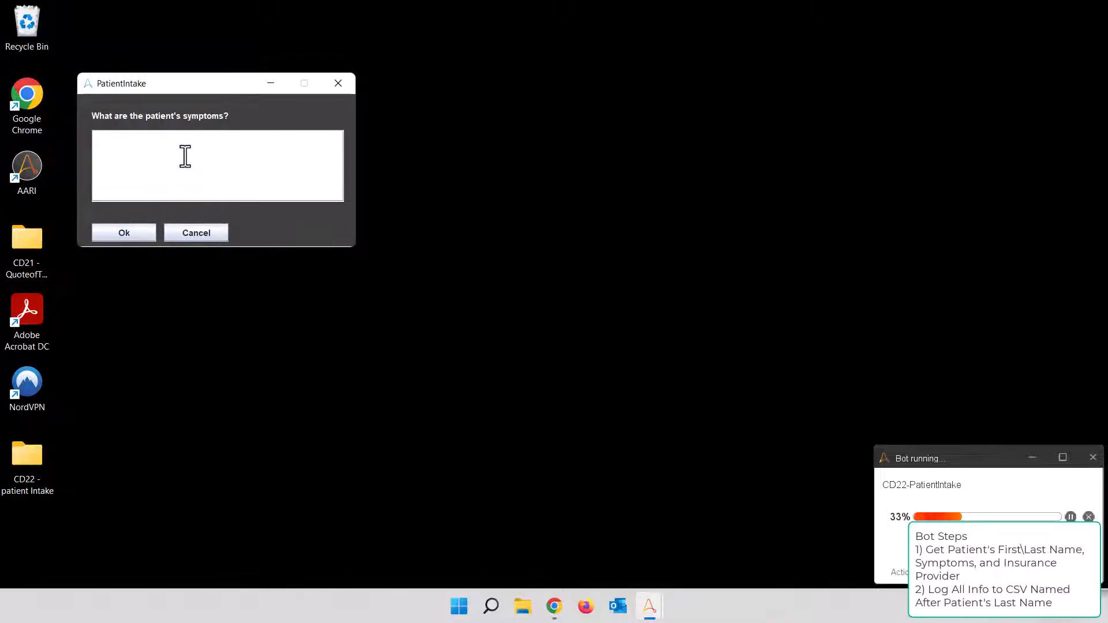
Answer the bot's symptoms prompt with "severed right hand" and its insurance provider prompt with "Alliance Health Care"
text(severed right hand)
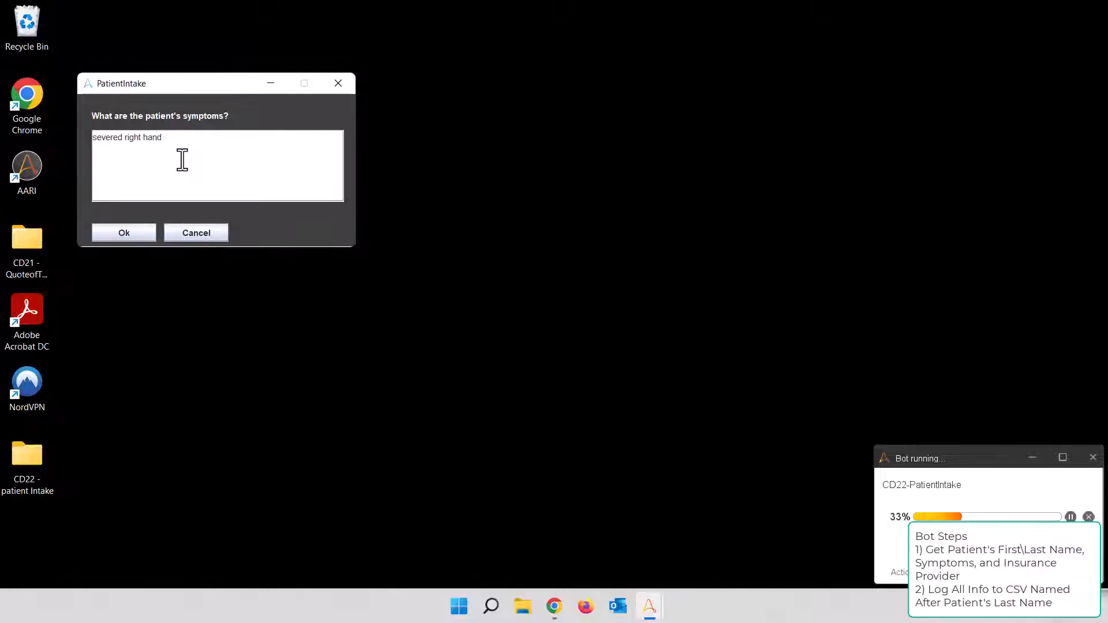
click(124, 233)
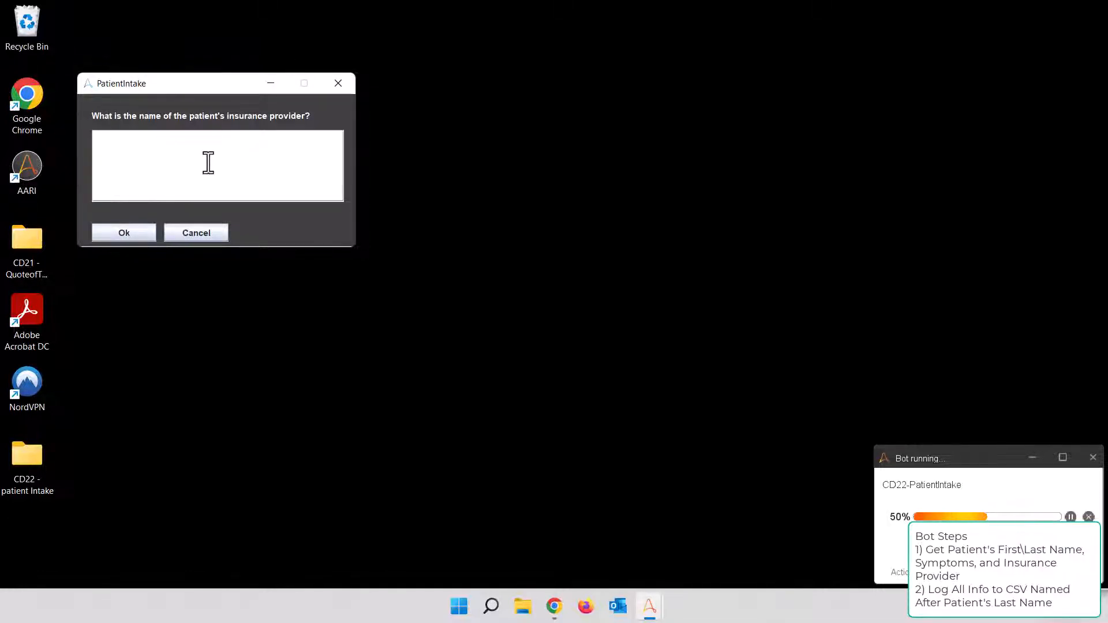
text(Allianc)
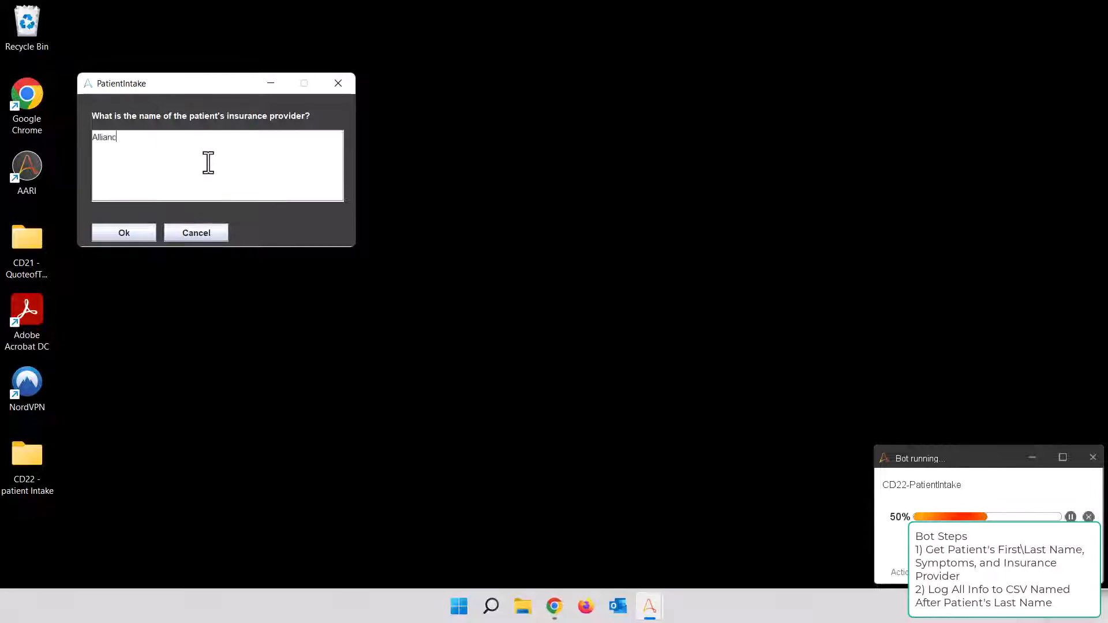
text(e Health Care)
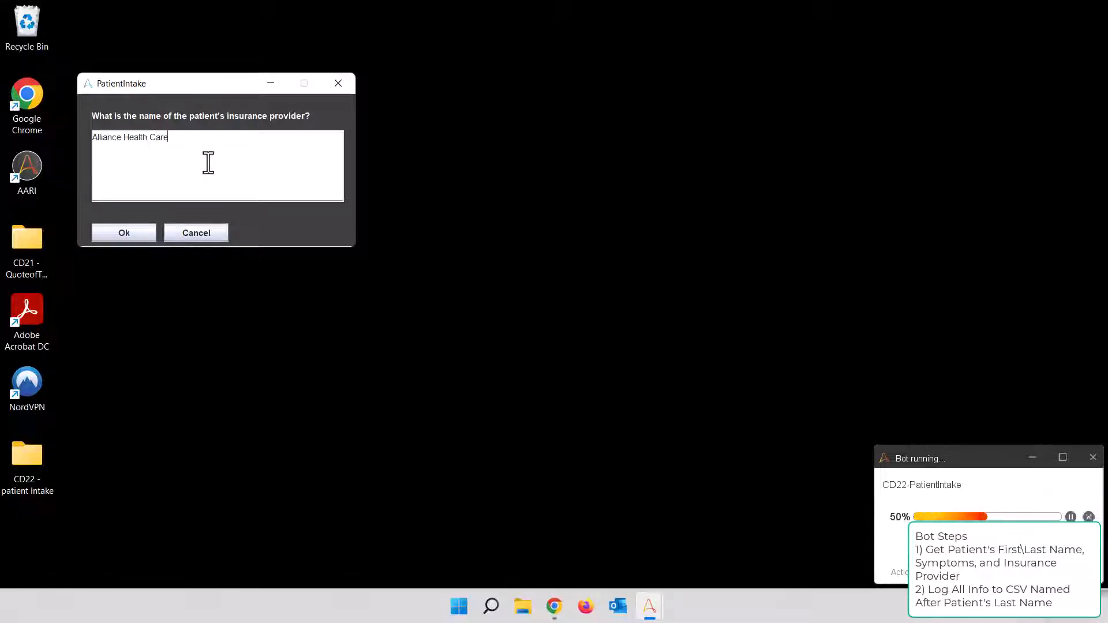
click(139, 232)
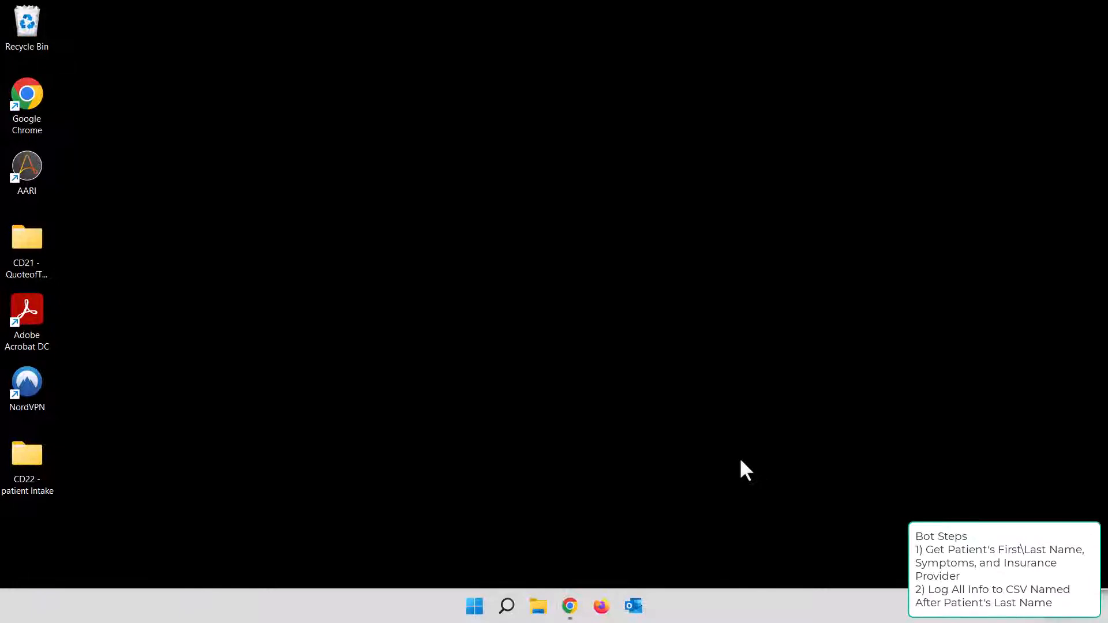
Switch to File Explorer and open the patient's CSV log from the CD22 - patient Intake folder on the Desktop
click(545, 605)
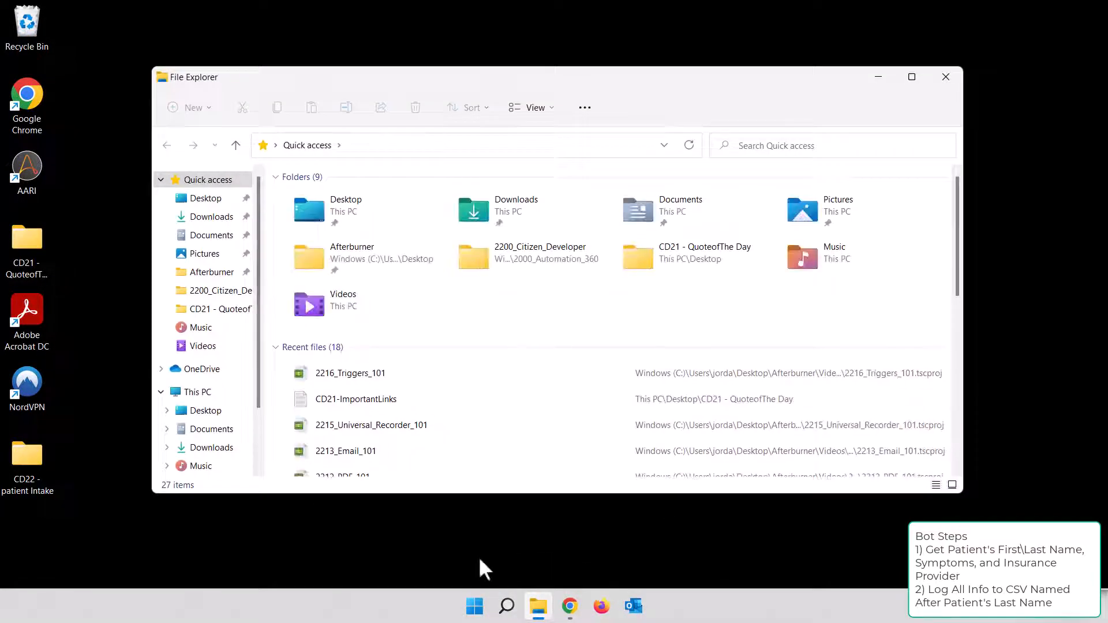
double_click(355, 211)
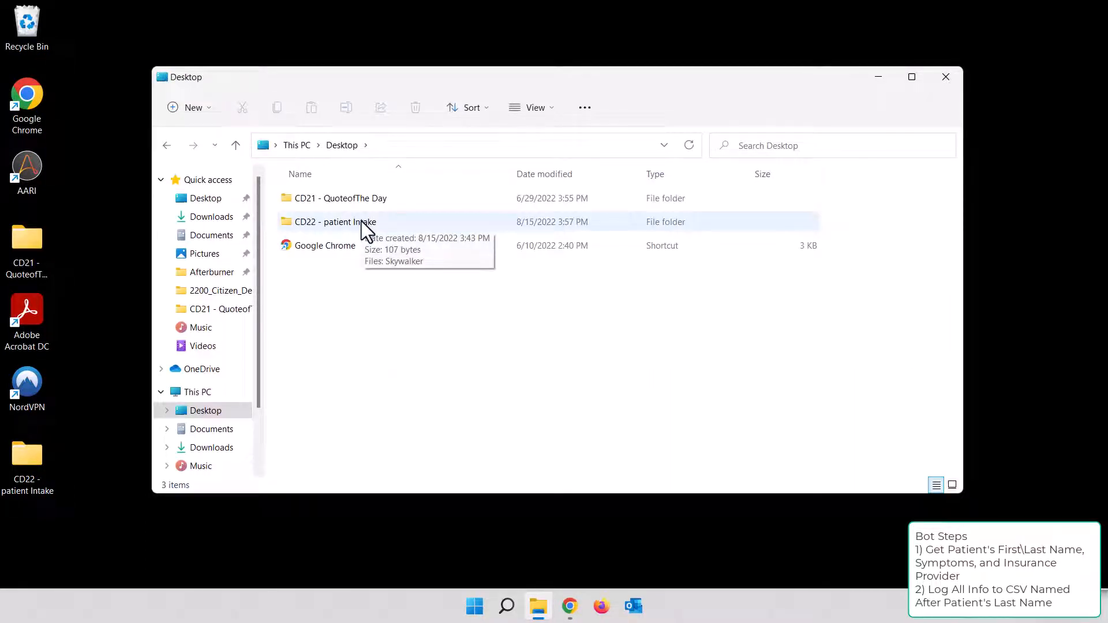
double_click(362, 223)
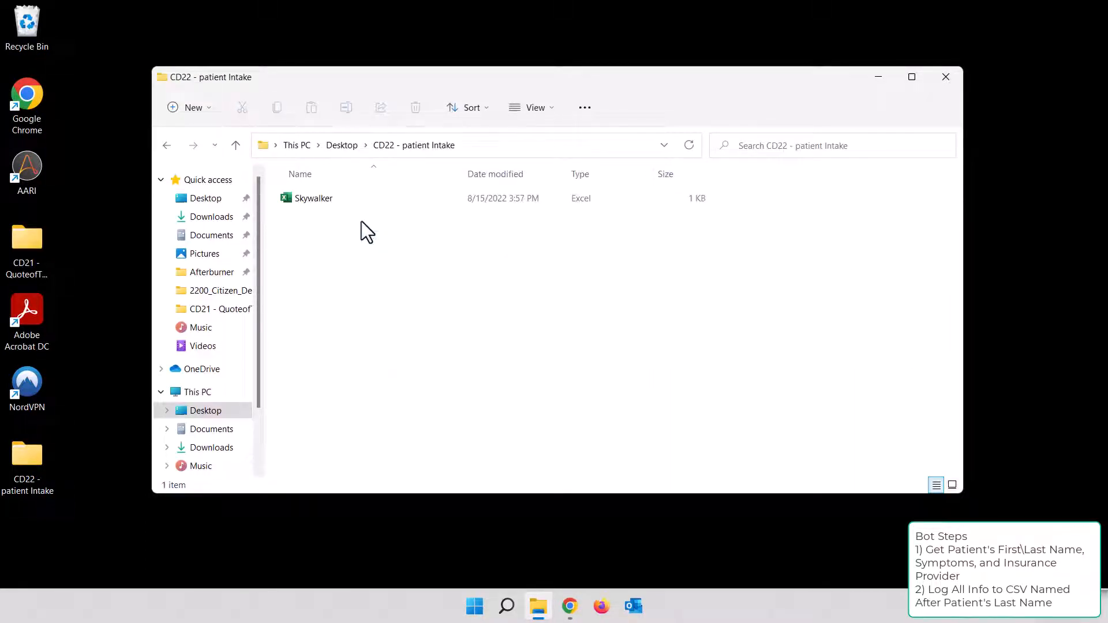
click(328, 202)
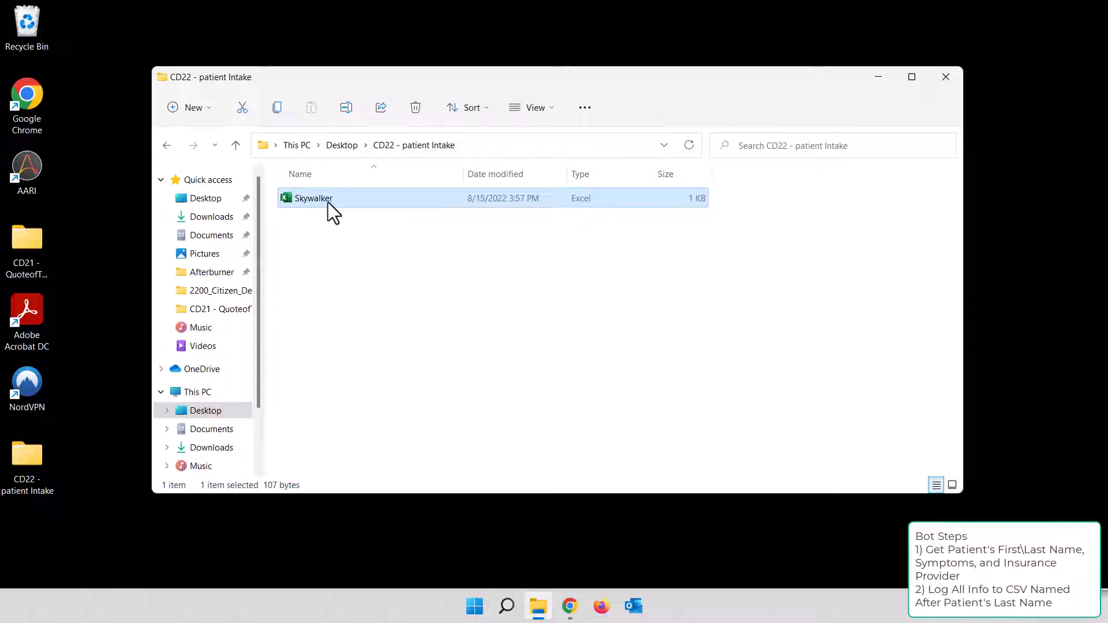
double_click(328, 202)
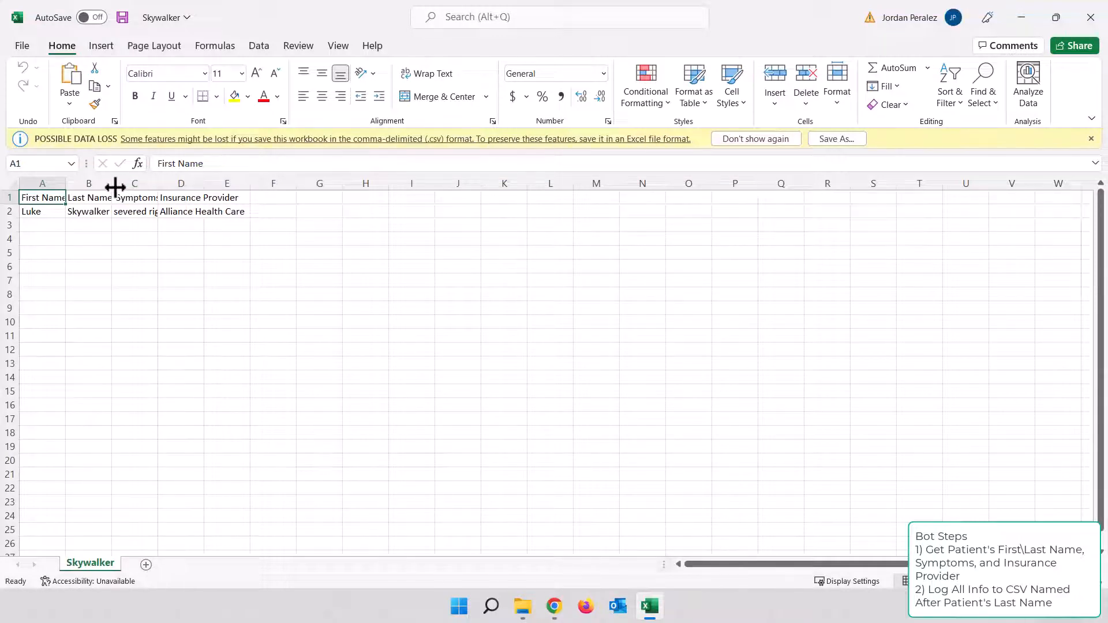
Widen the Symptoms column to read the logged patient details, and close the CSV without saving
drag(158, 185, 216, 184)
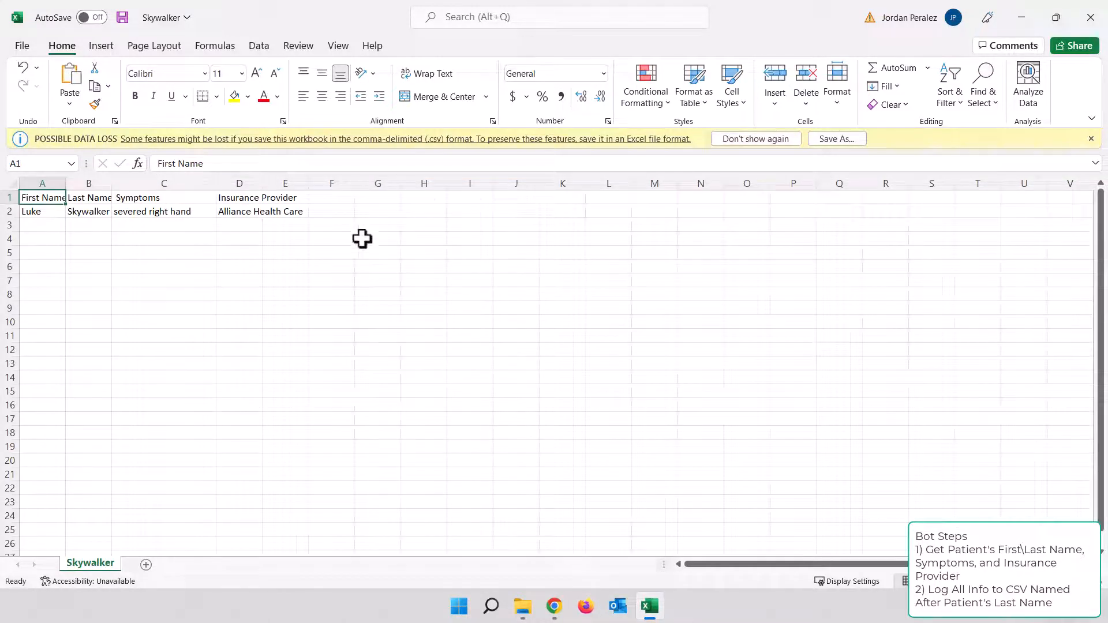
click(1091, 23)
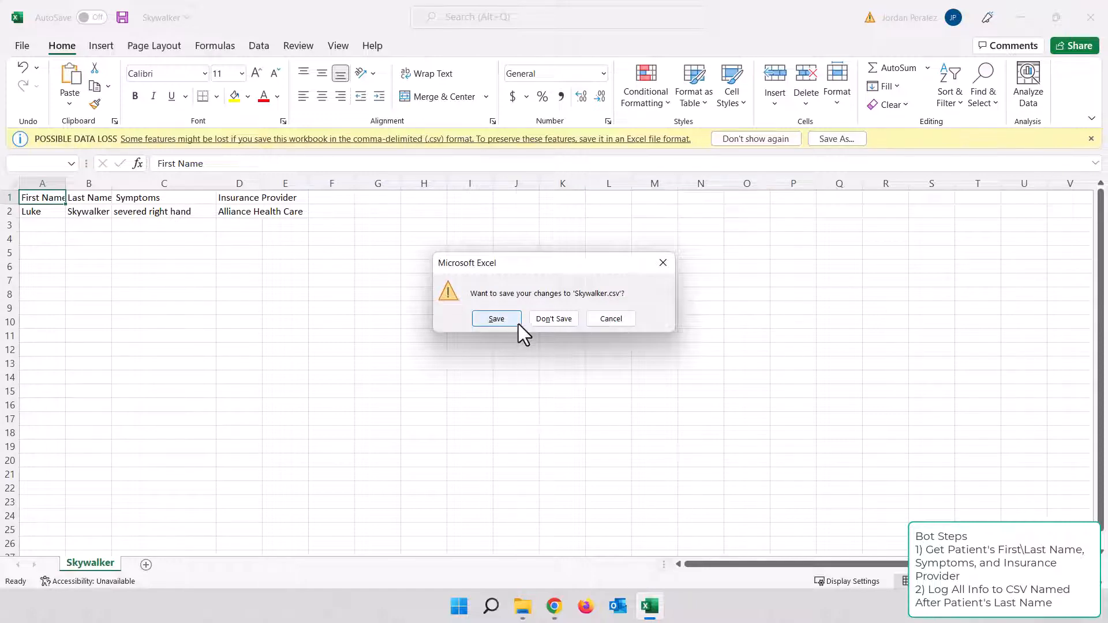
click(552, 320)
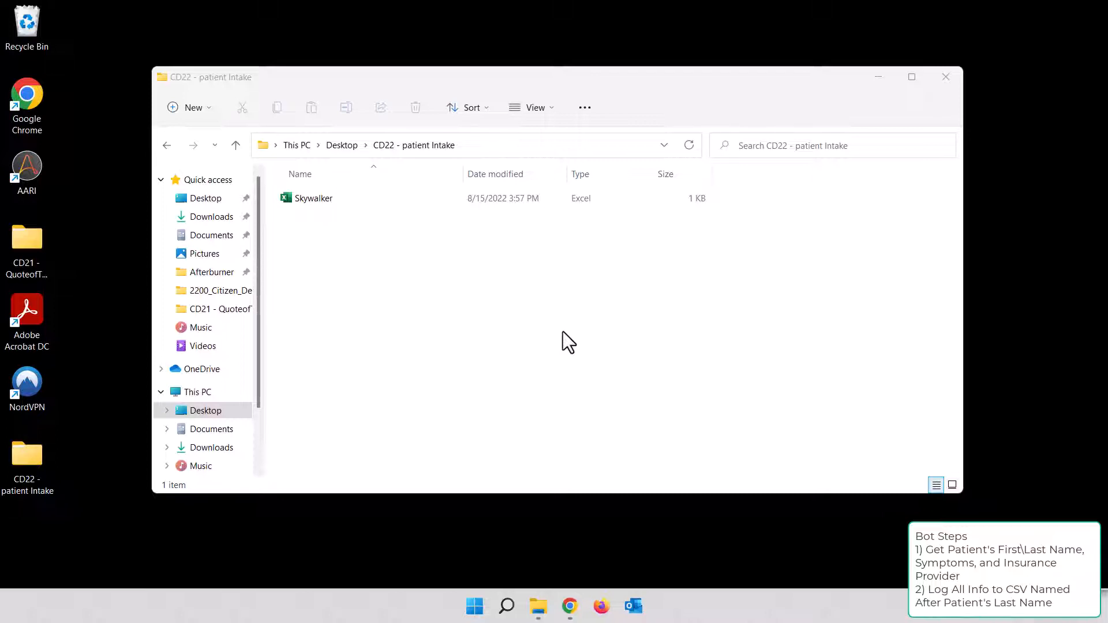
Switch to Chrome, stop the bot listening for triggers, and add a Trigger loop above the first prompt
click(572, 605)
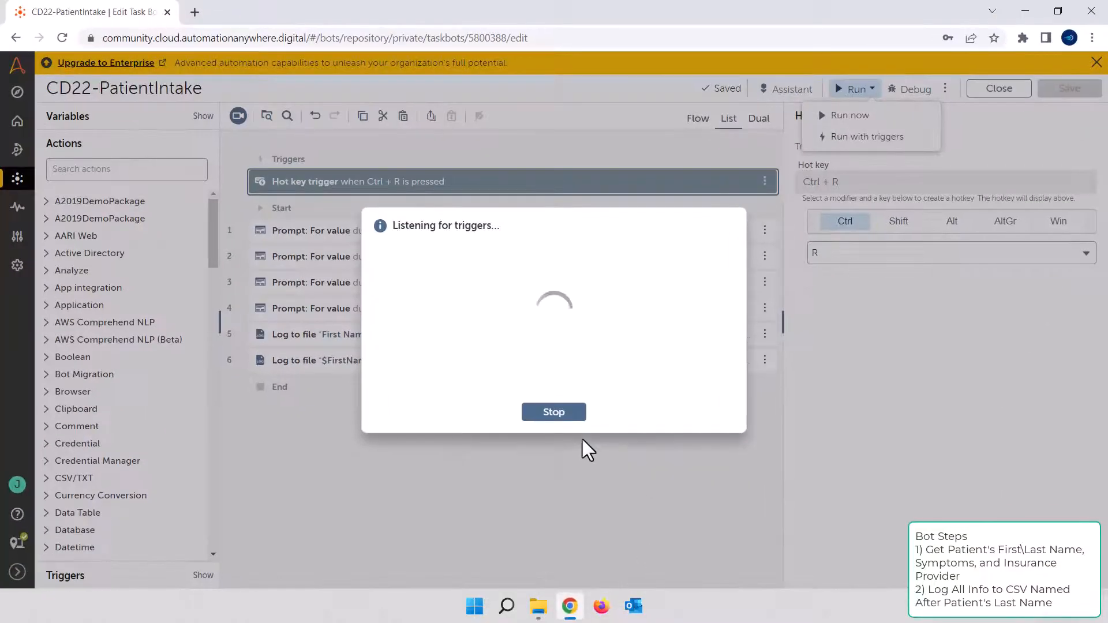
click(554, 412)
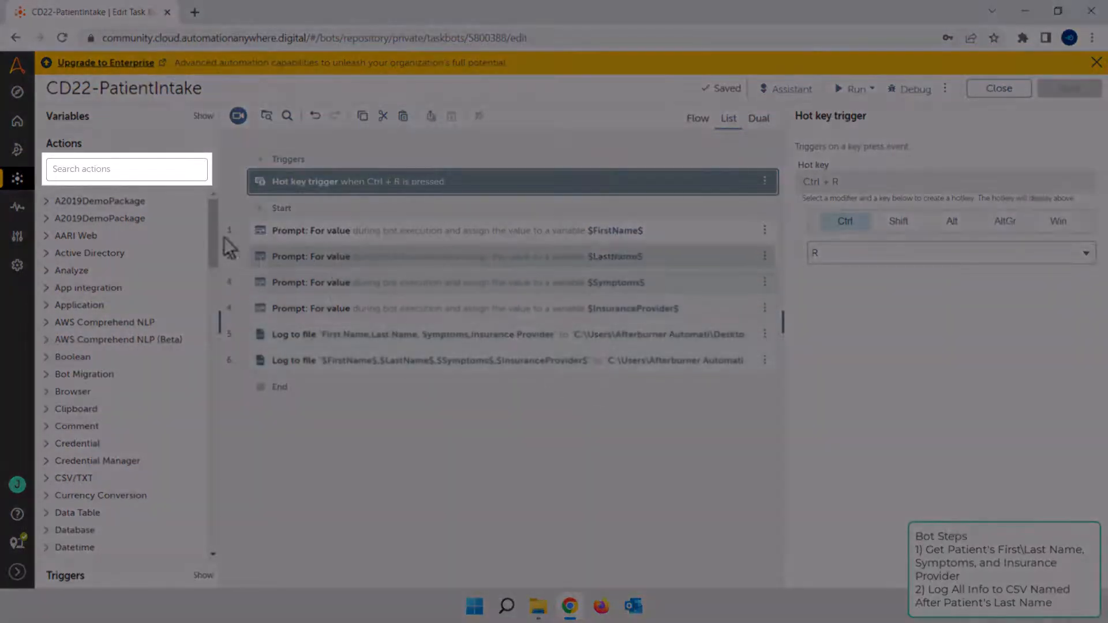
click(130, 172)
text(trigg)
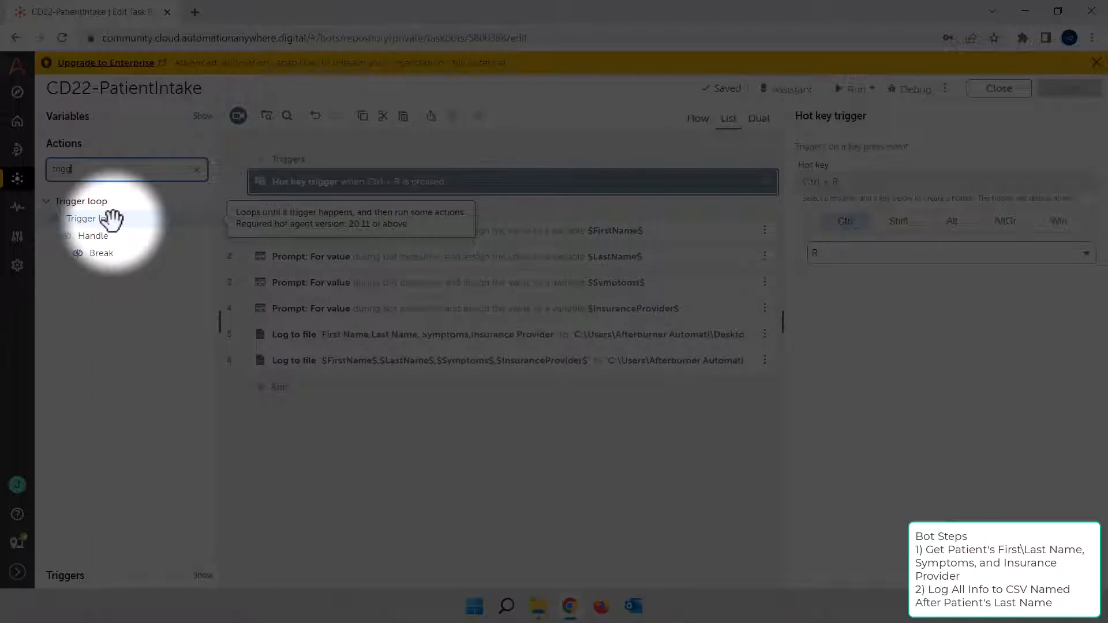
click(112, 218)
drag(112, 218, 321, 218)
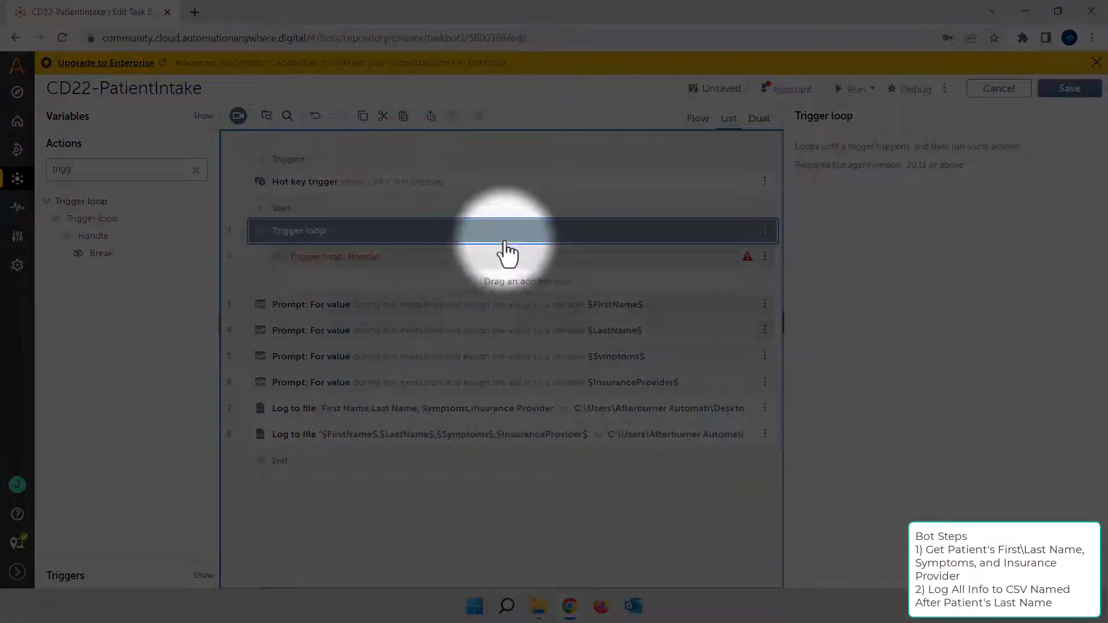
Set the trigger loop's Handle to run on a Hot key trigger with Ctrl + I
click(586, 263)
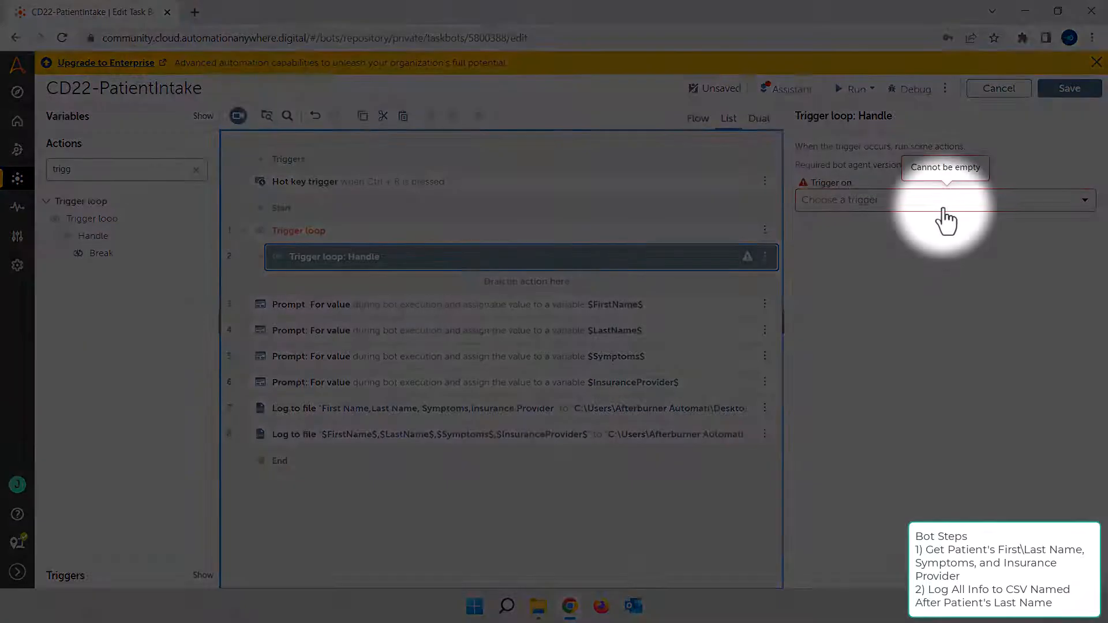
click(944, 202)
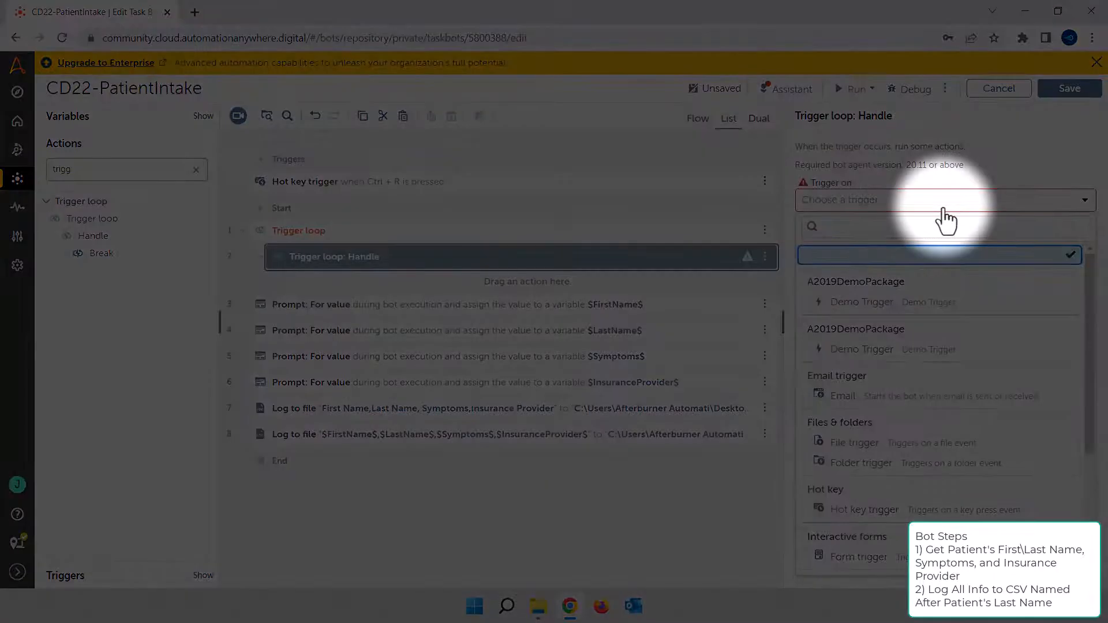
click(926, 509)
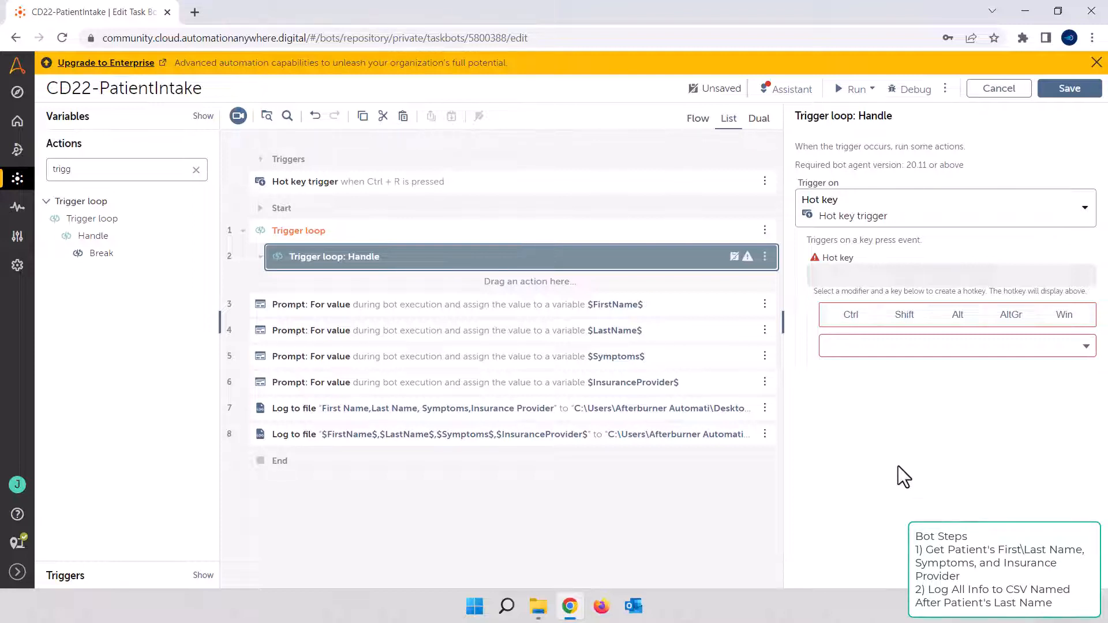
click(852, 316)
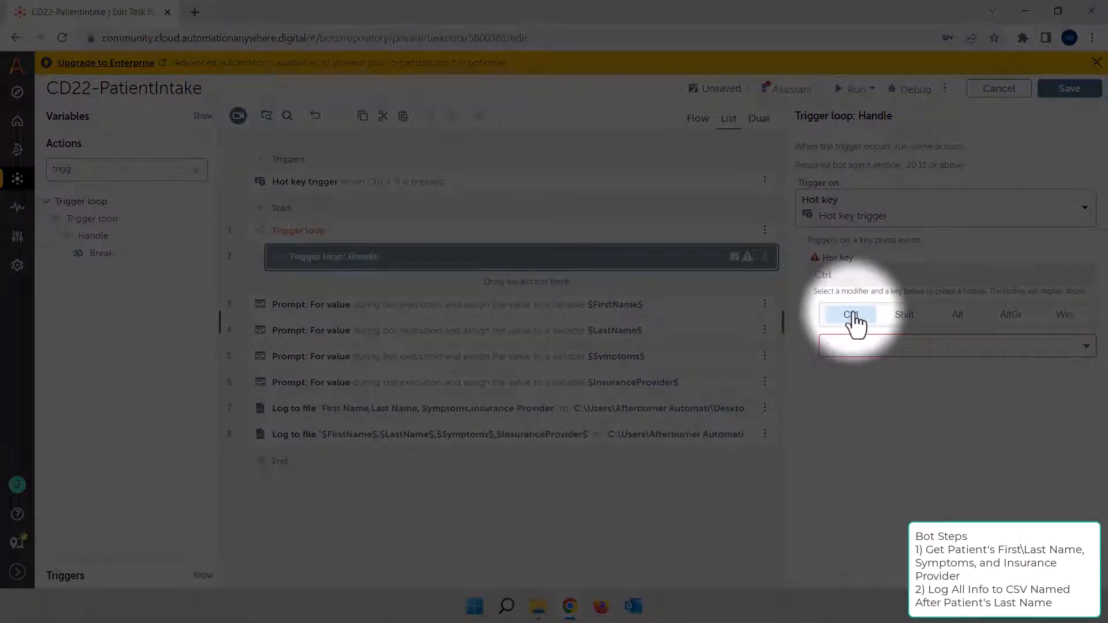
click(857, 345)
scroll(854, 220, down, 1)
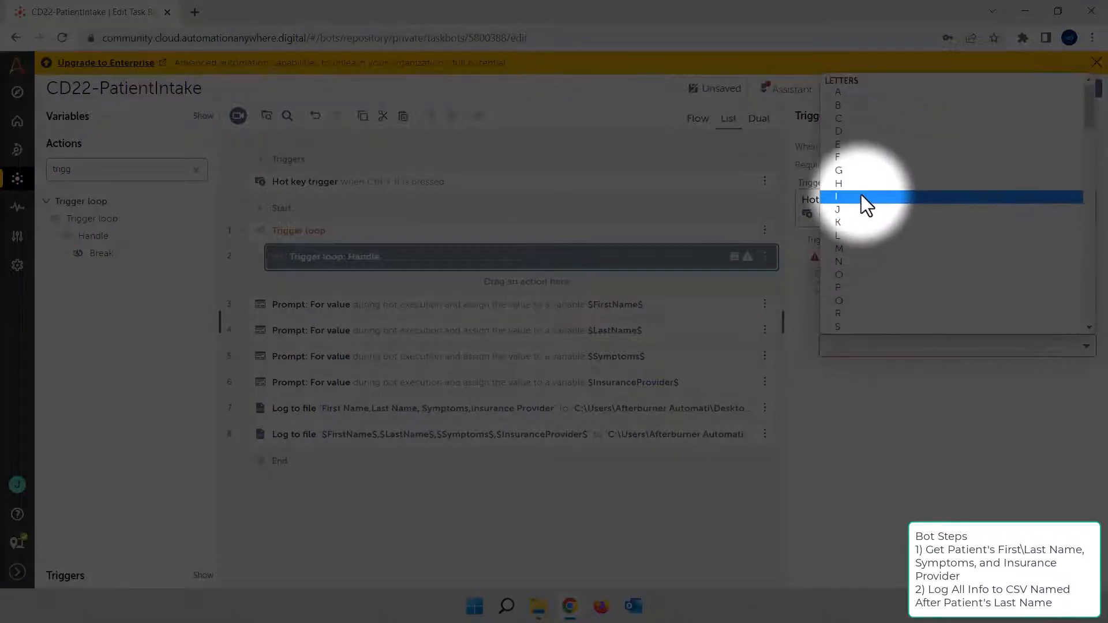
click(861, 196)
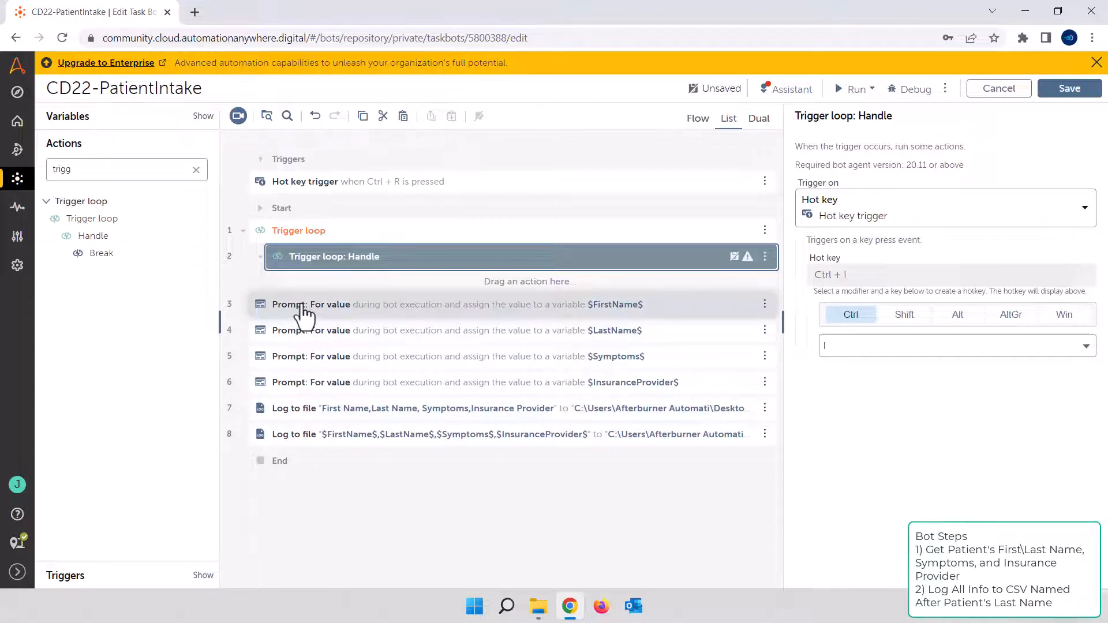
Move the four Prompt actions and both Log to file actions into the Ctrl + I handle
click(301, 306)
shift+click(306, 436)
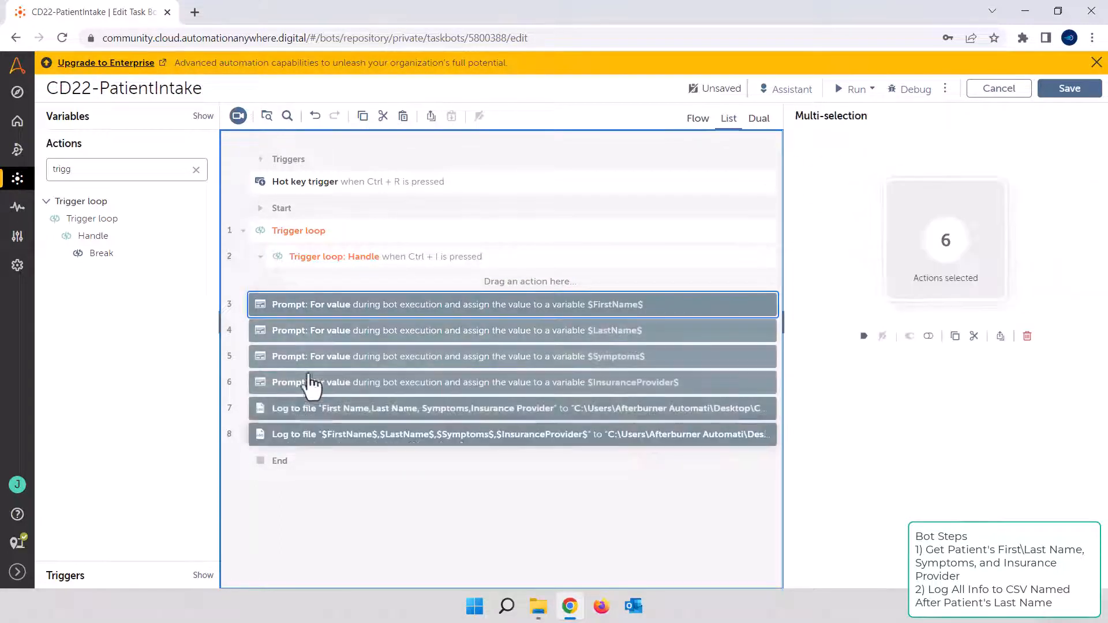
drag(316, 304, 396, 289)
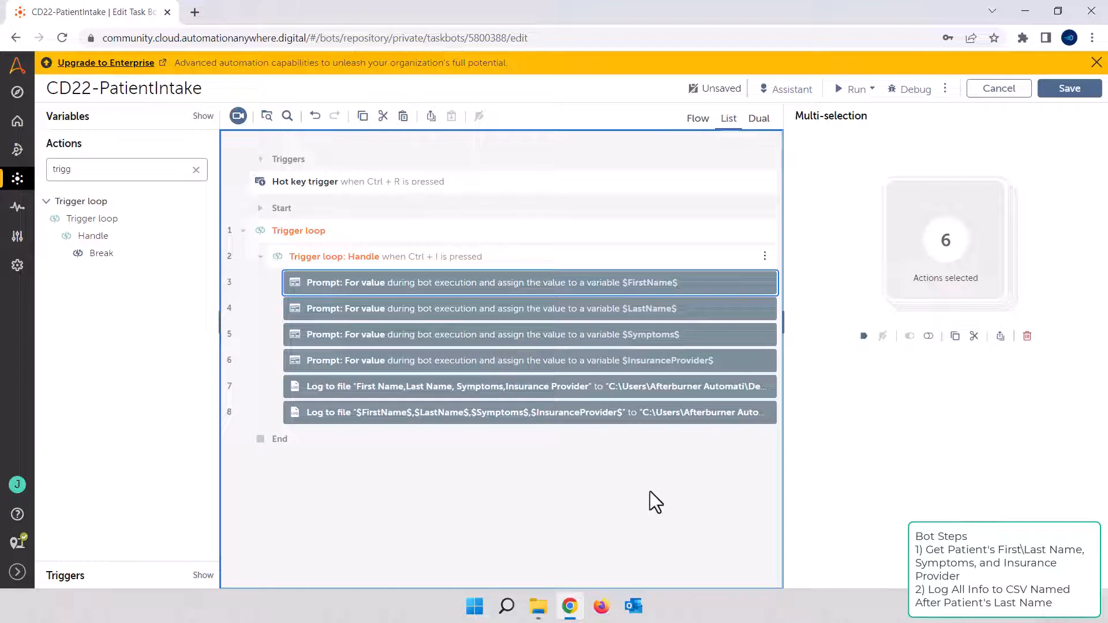
click(619, 494)
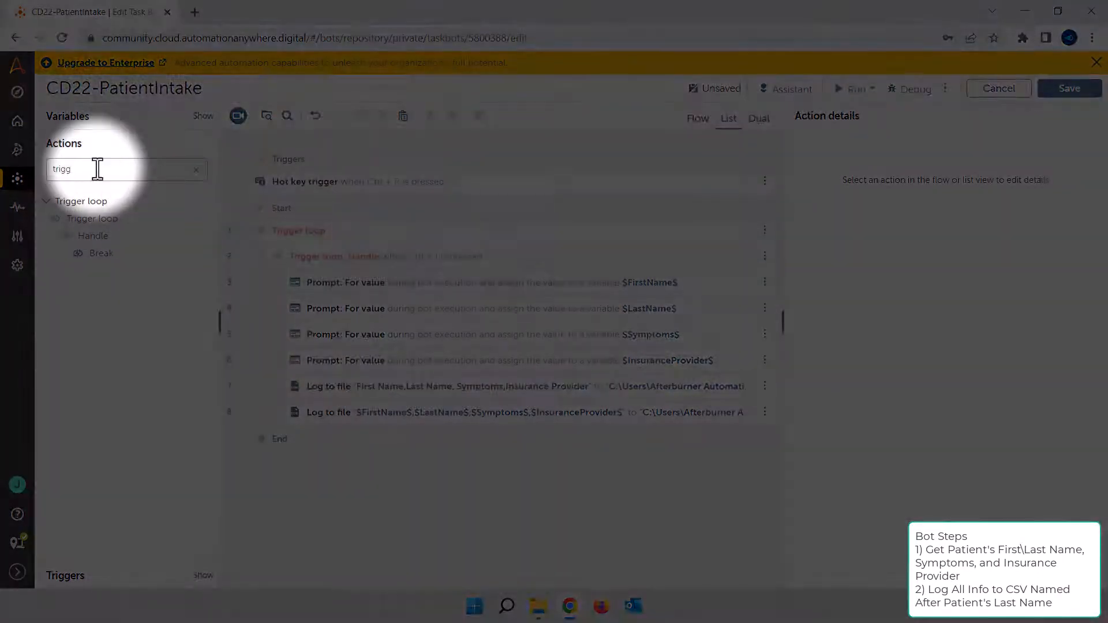
Add a second Handle at the start of the trigger loop, with a Hot key trigger set to Ctrl + Q
drag(80, 236, 533, 255)
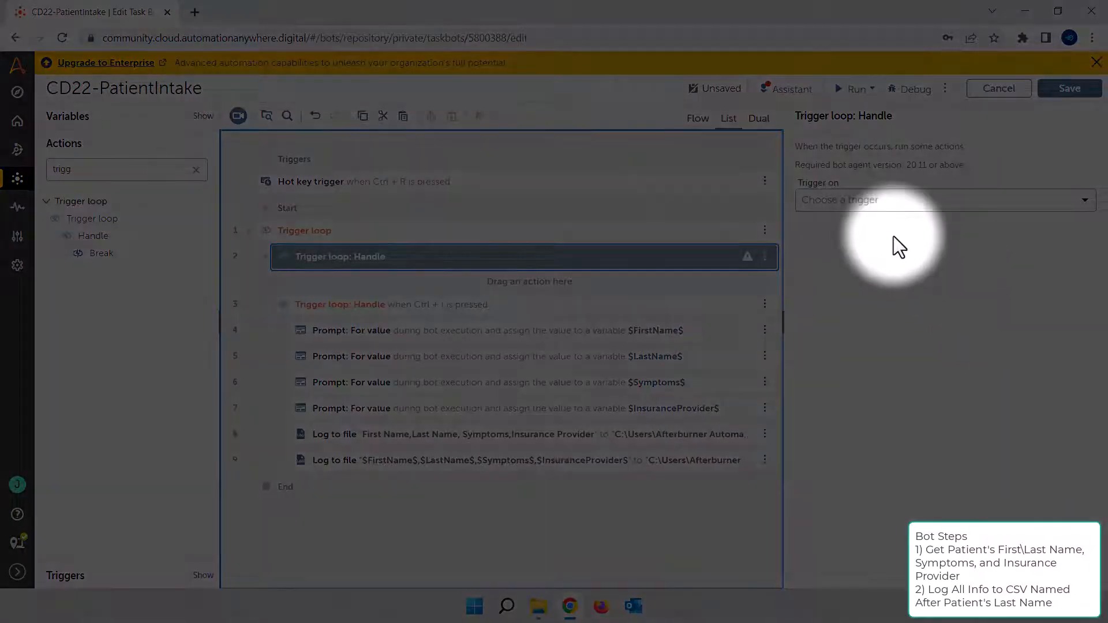
click(845, 208)
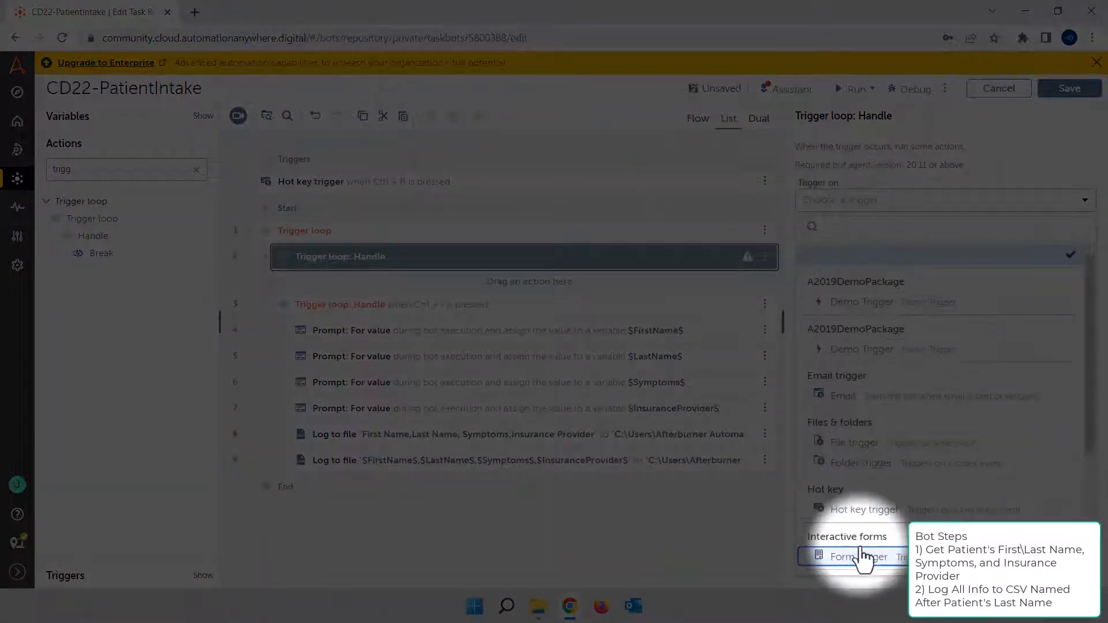
click(868, 511)
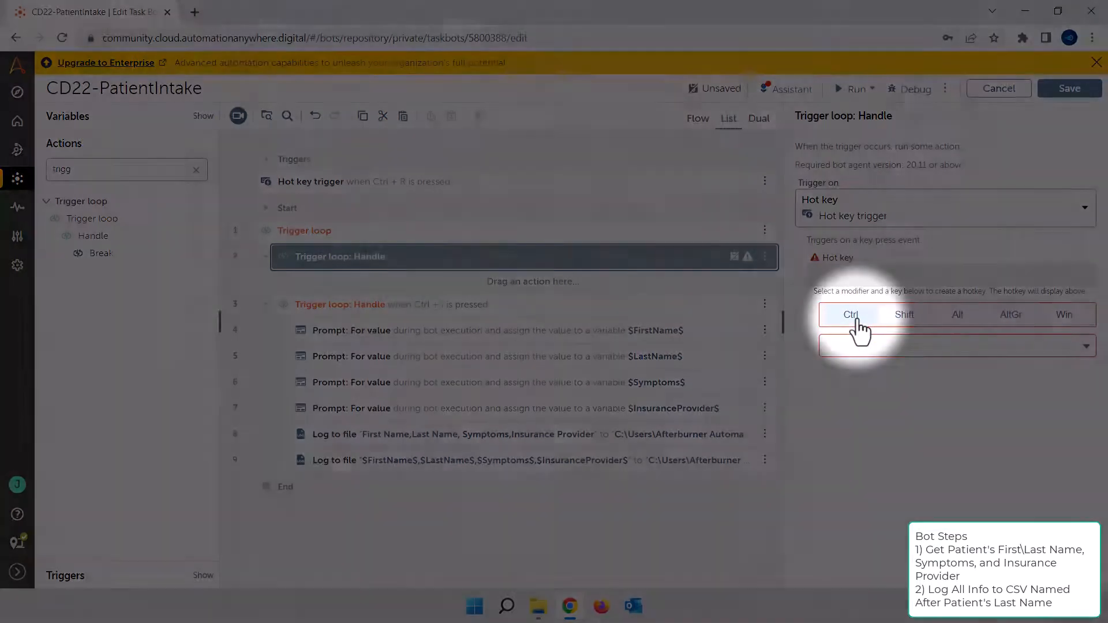
click(855, 322)
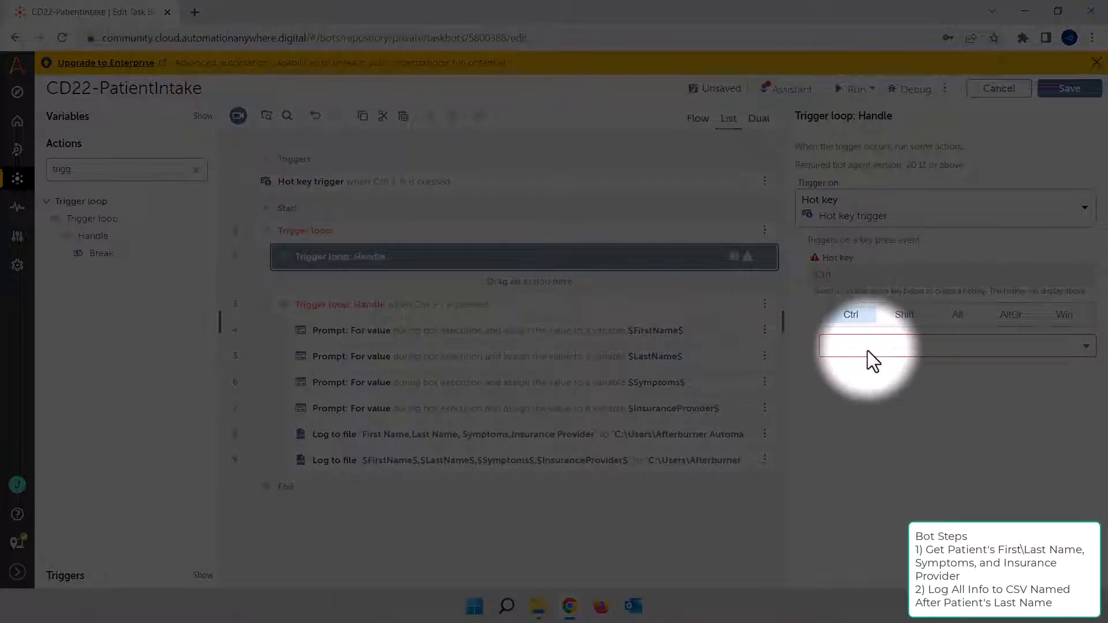
click(871, 352)
scroll(873, 323, down, 1)
click(875, 308)
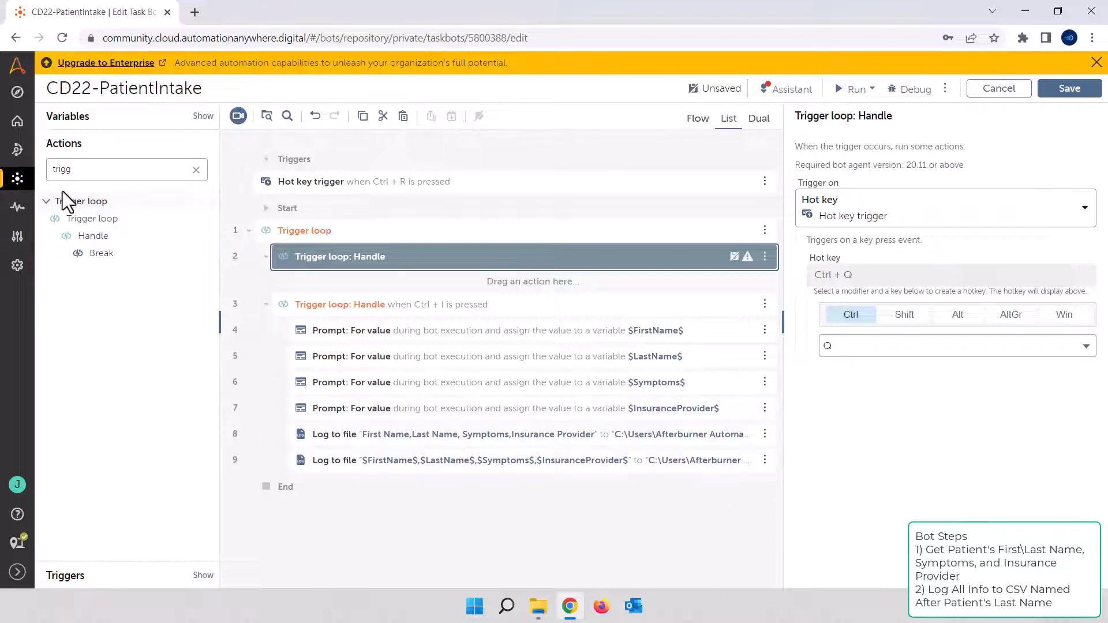
Add a Trigger loop Break action inside the Ctrl + Q handle
click(135, 174)
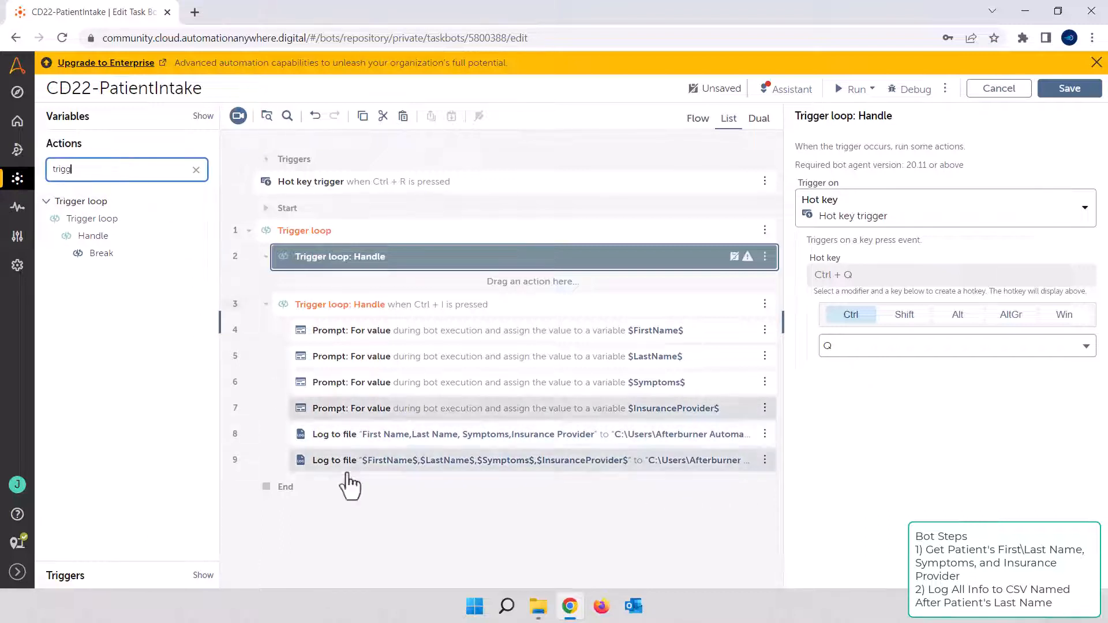
drag(100, 252, 106, 257)
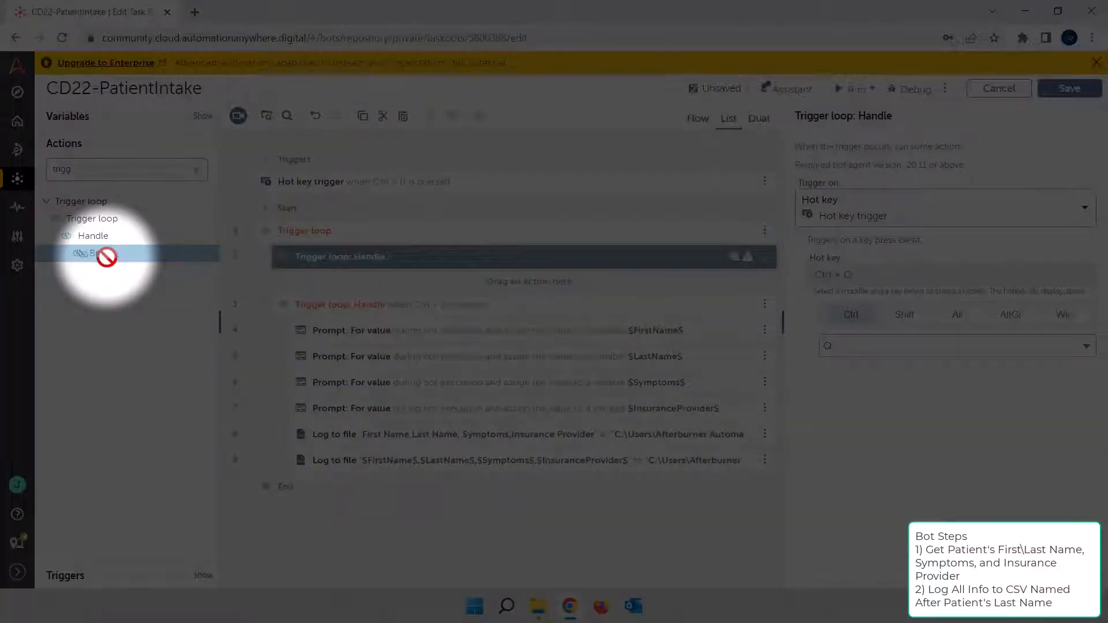
drag(106, 258, 519, 294)
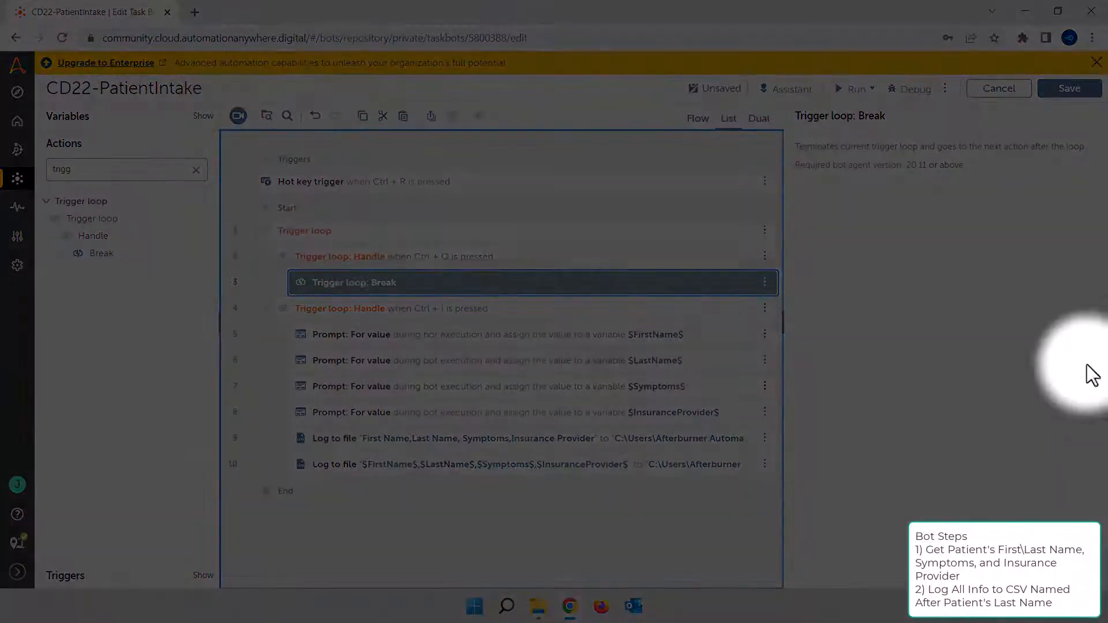
Run the bot with triggers, then clear the browser and the CD22 - patient Intake folder window off the desktop
click(870, 94)
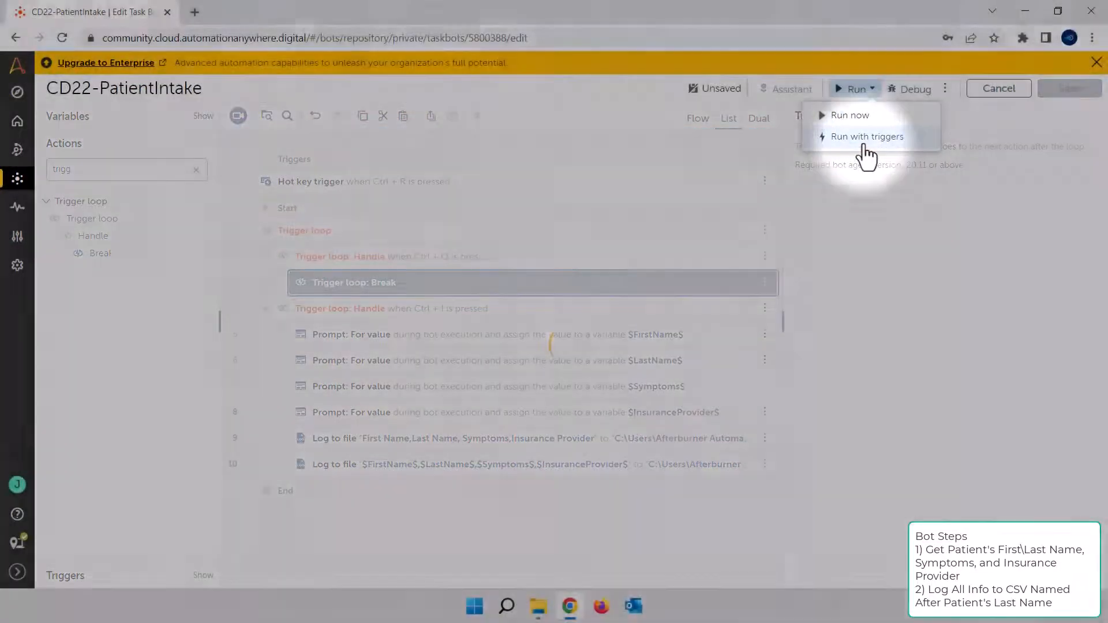
click(865, 145)
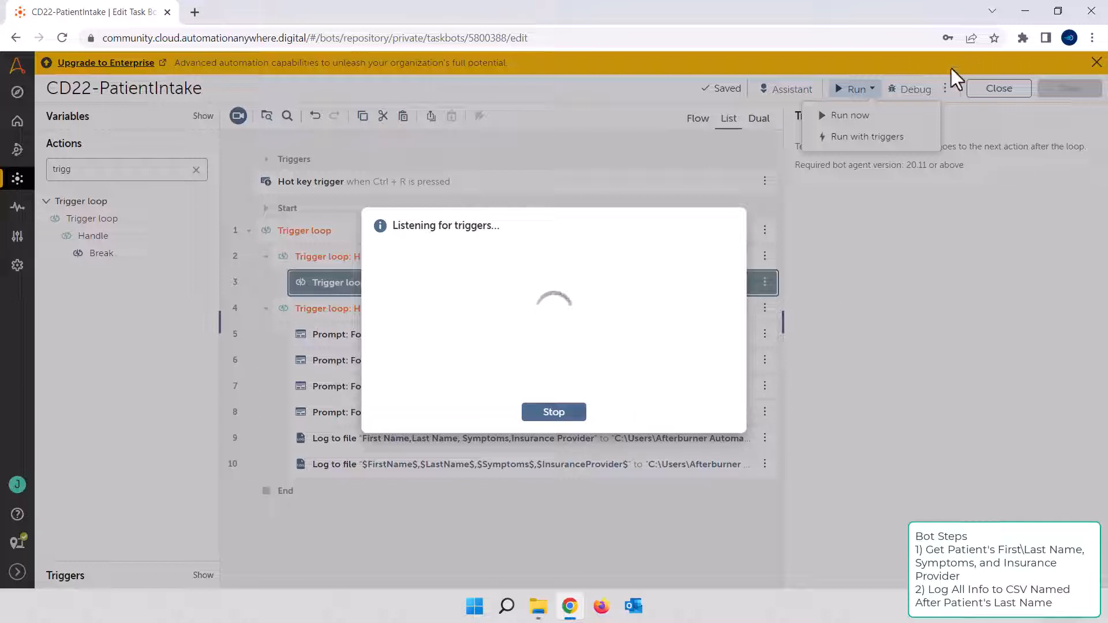
click(1025, 11)
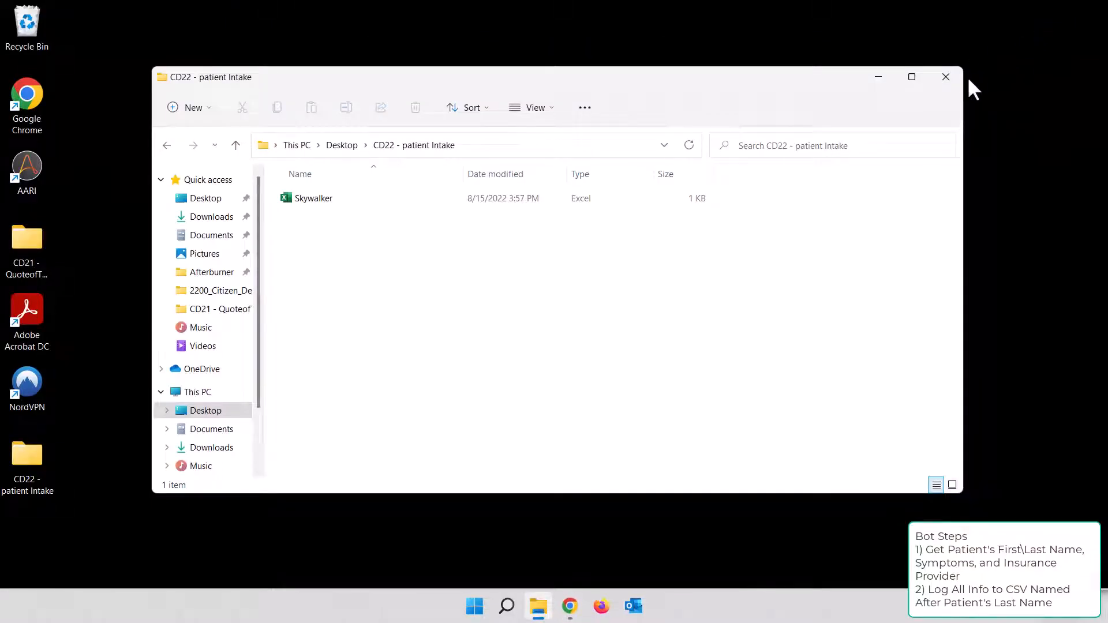
click(946, 76)
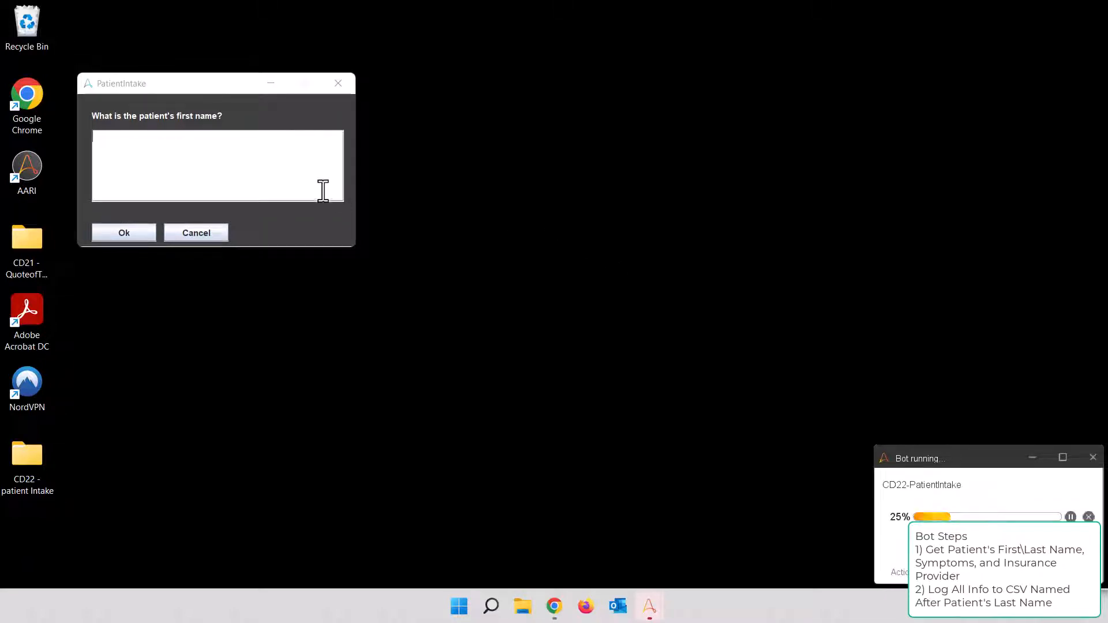
Submit the first test patient's first name and last name in the PatientIntake prompts
click(275, 174)
text(Darth)
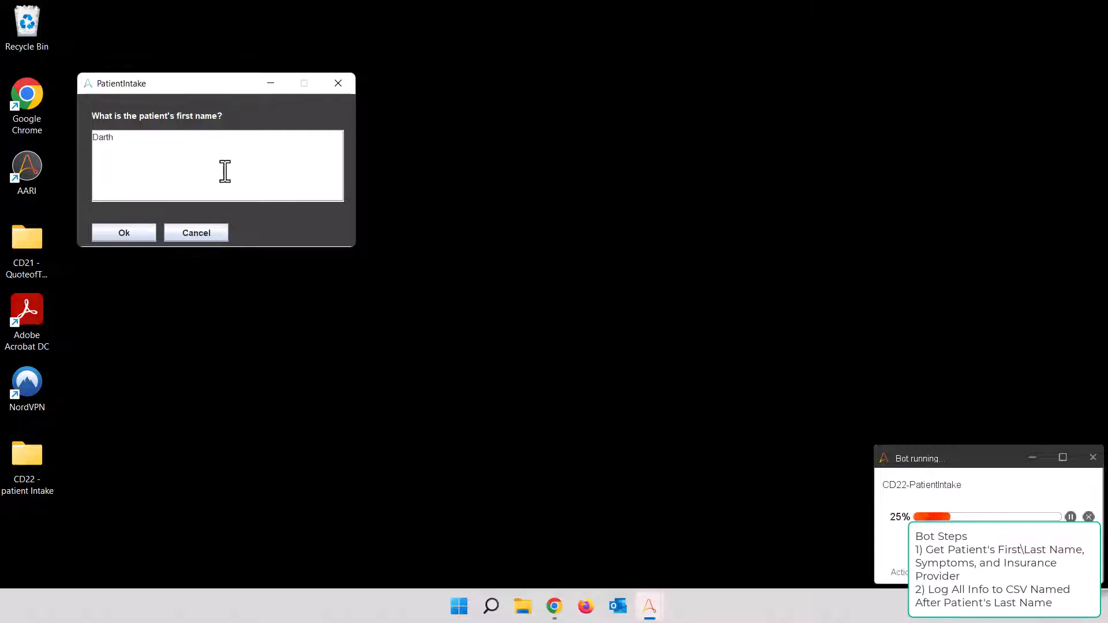
click(133, 232)
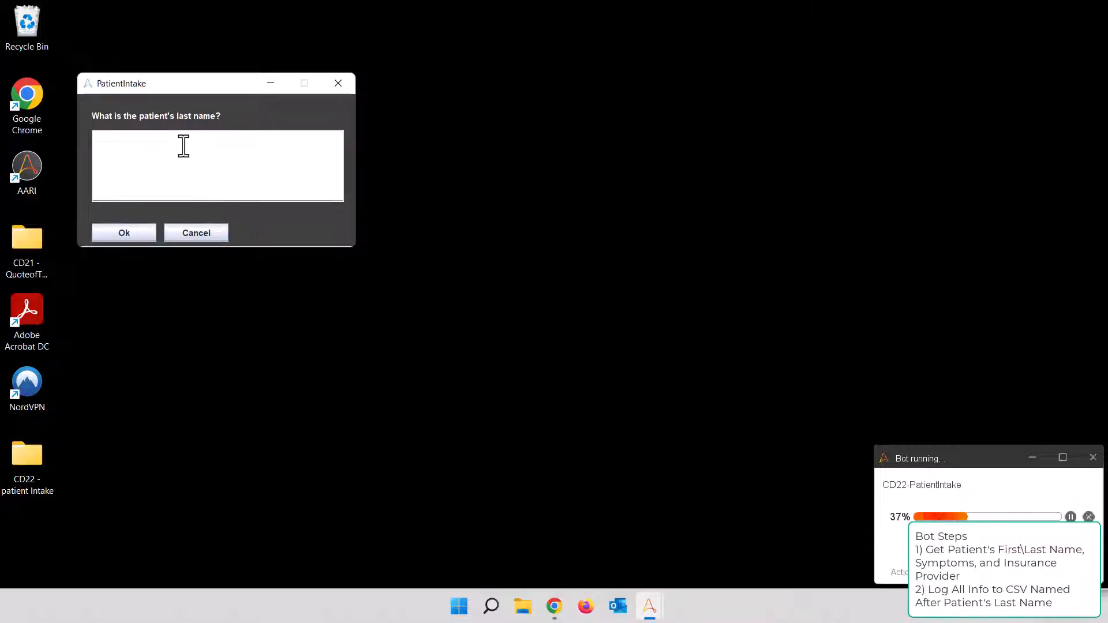
text(Vader)
click(126, 233)
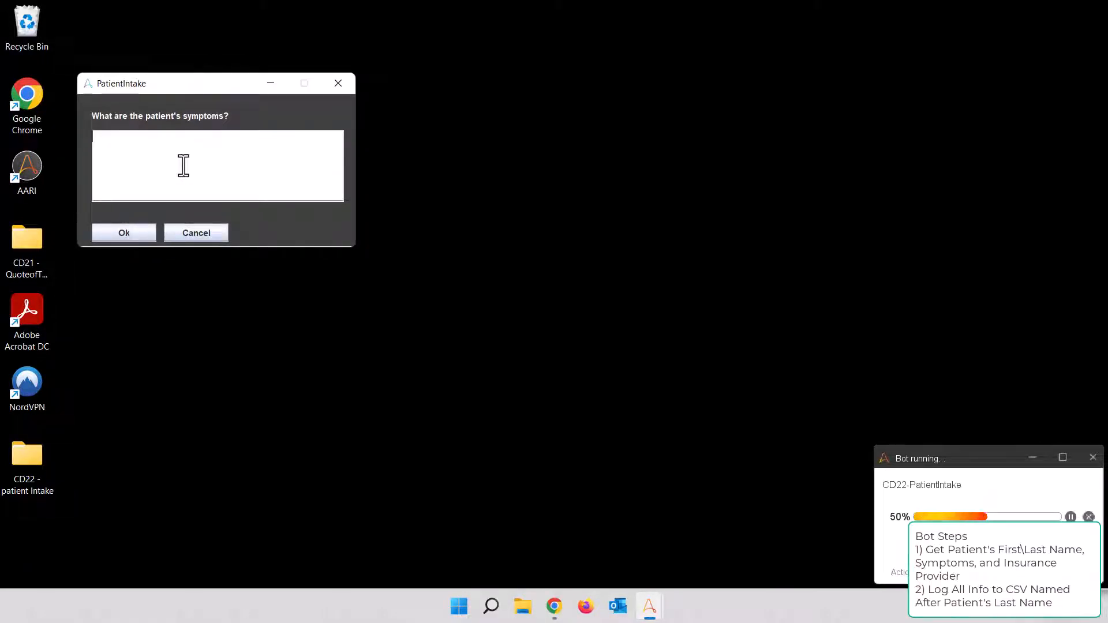
Submit "third degree burns" as the first patient's symptoms and "Imperial Wellness" as the insurance provider
text(third de)
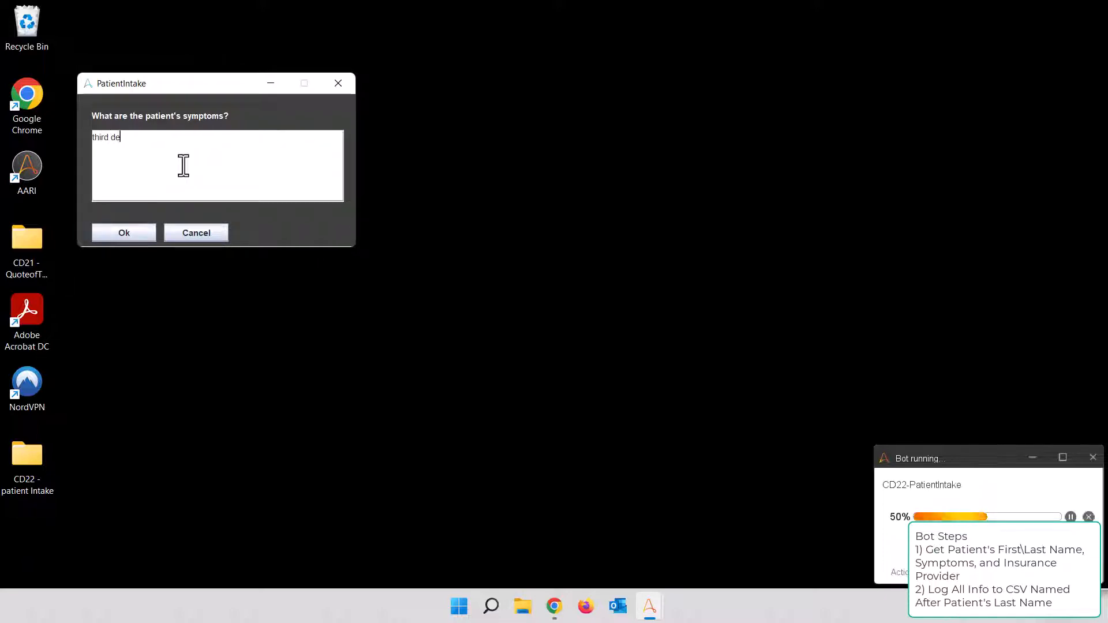
text(gree burns)
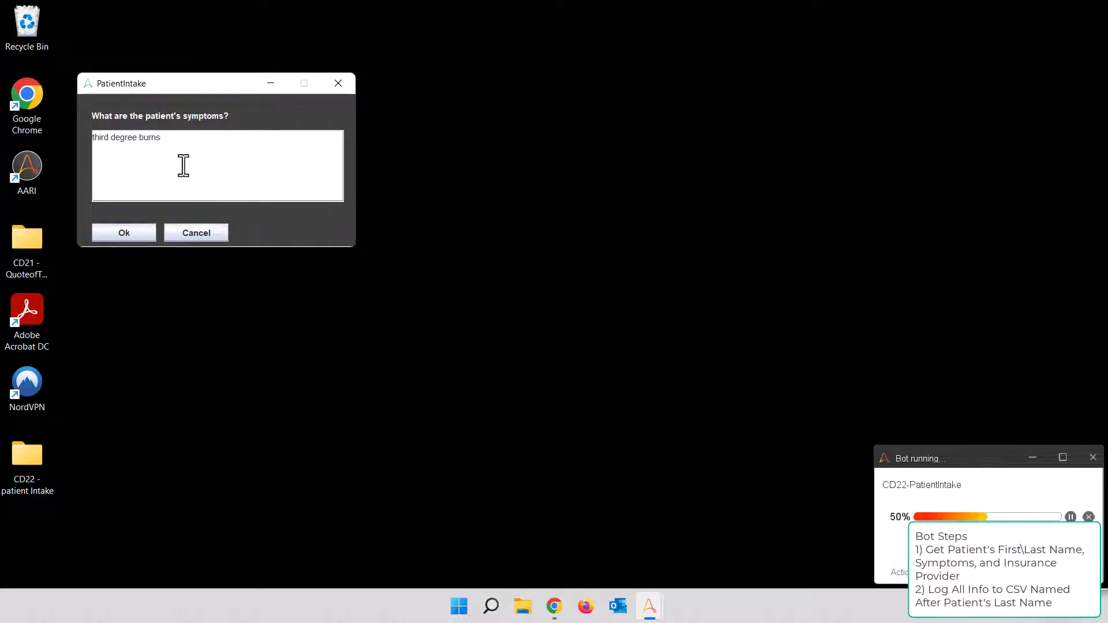
click(134, 232)
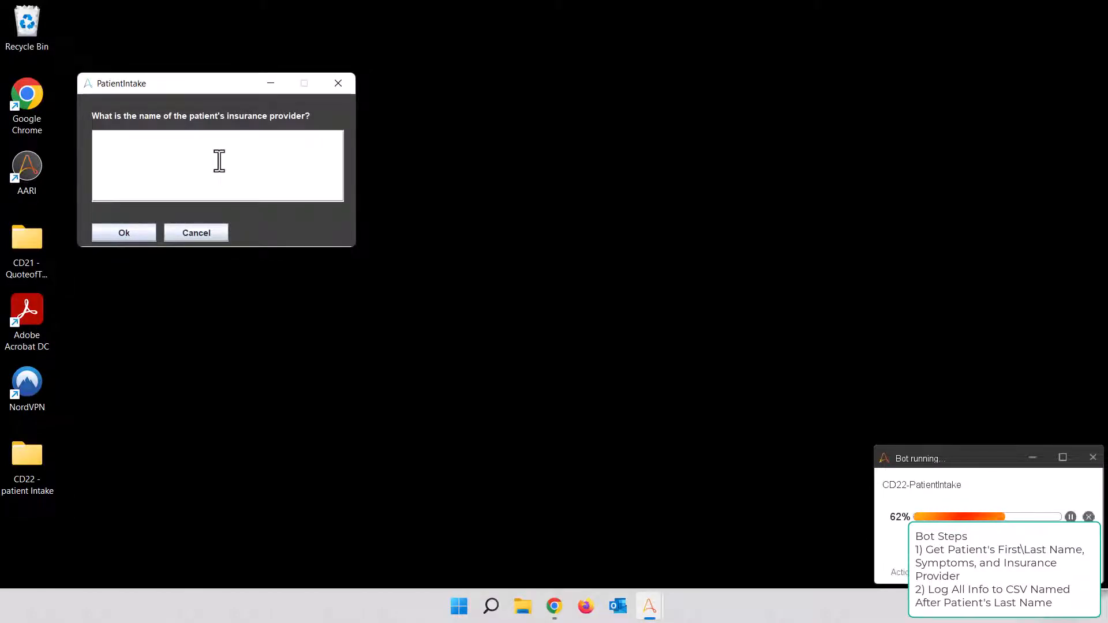
text(Imper)
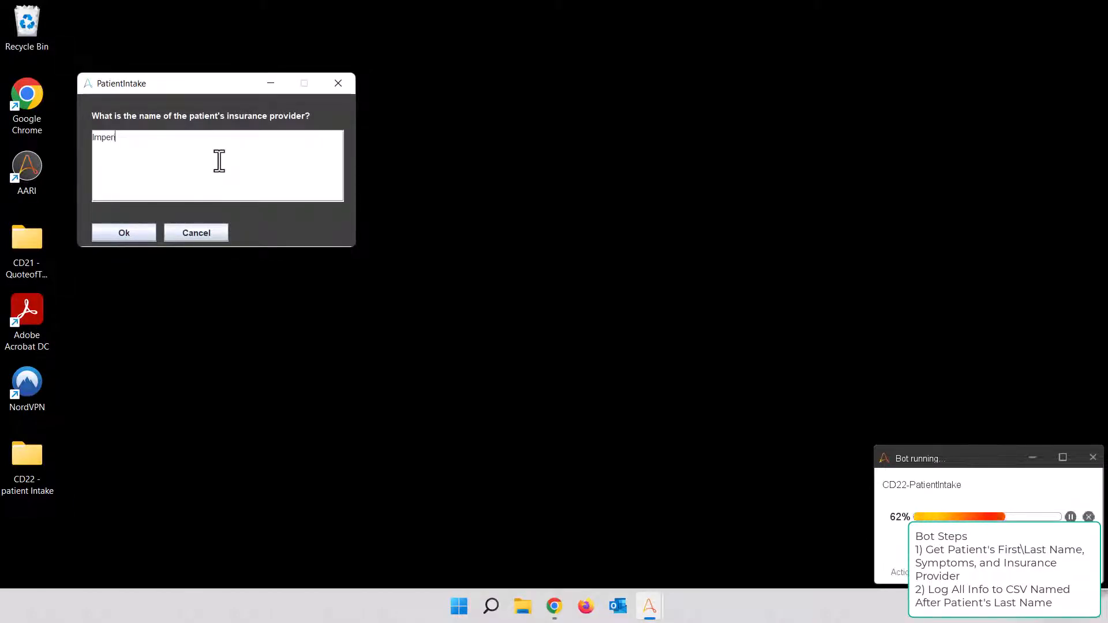
text(ial Wellnes)
text(ss)
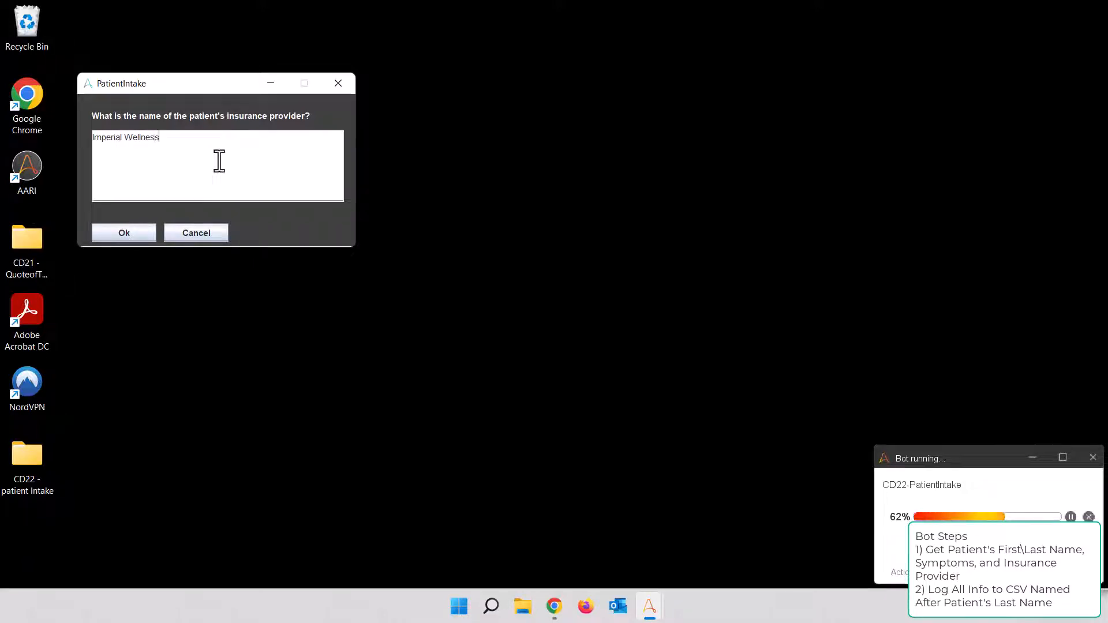
click(129, 236)
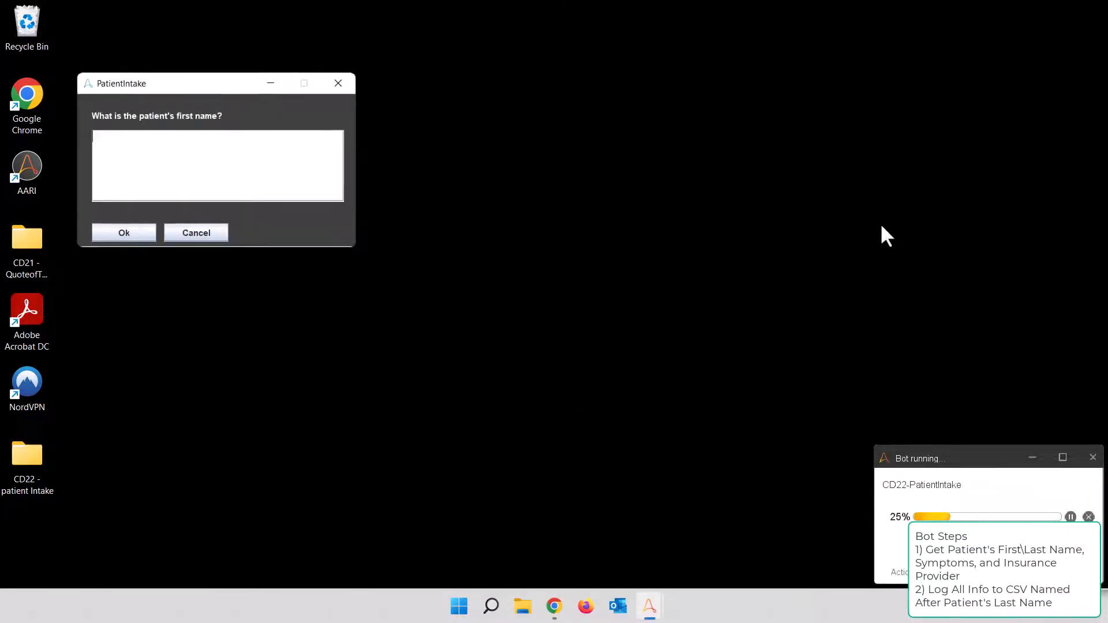
Submit a second test patient's first name and last name in the new round of PatientIntake prompts
click(192, 150)
text(Han)
click(109, 236)
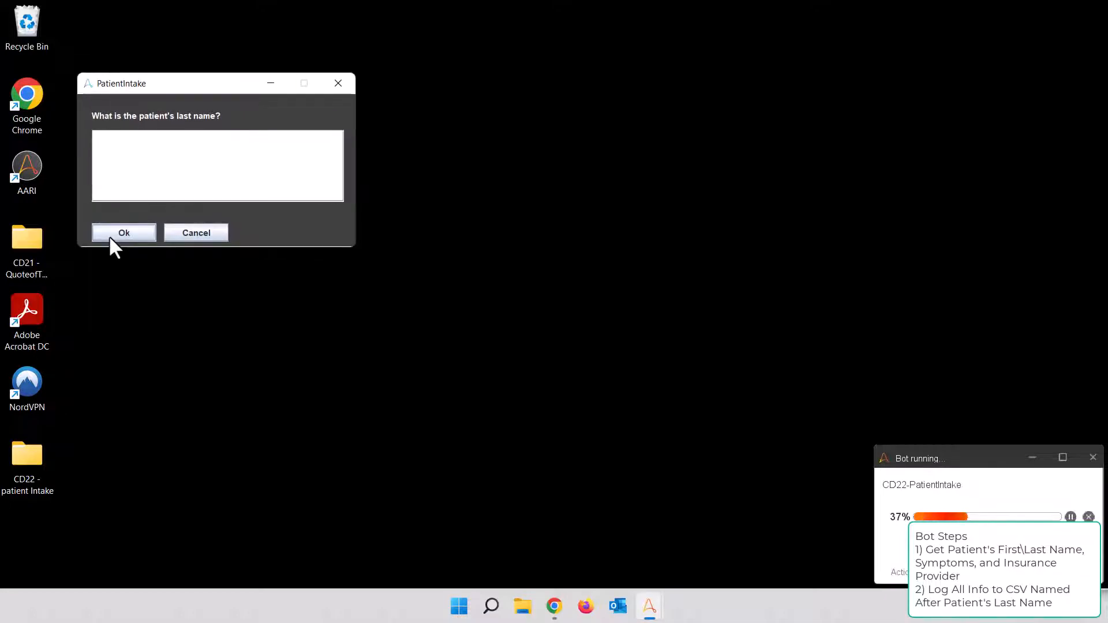
click(241, 131)
text(Solo)
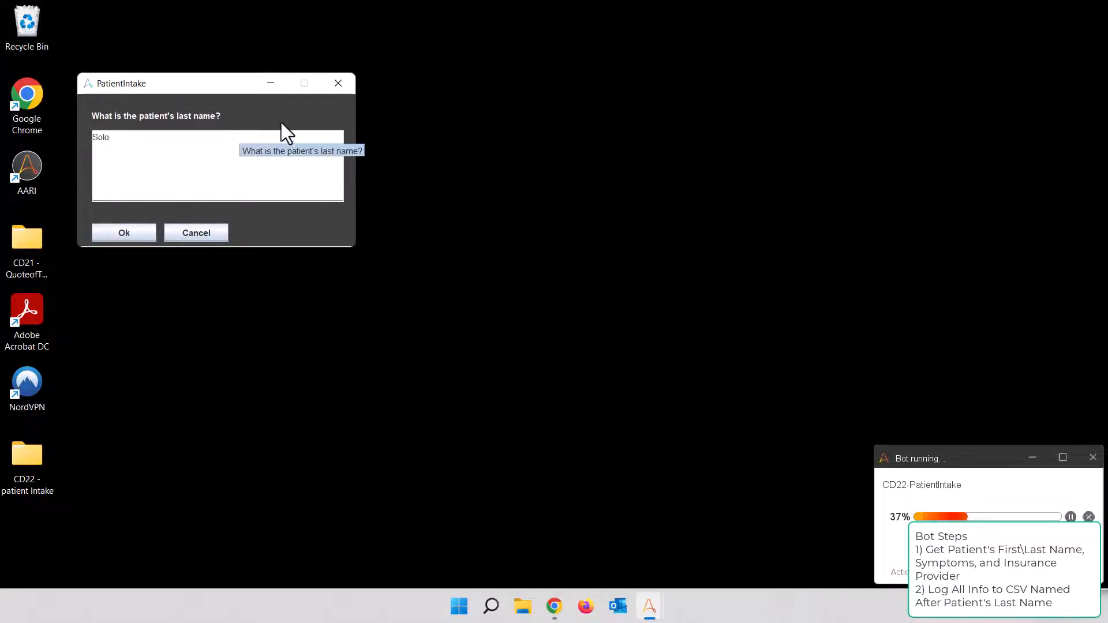
click(125, 233)
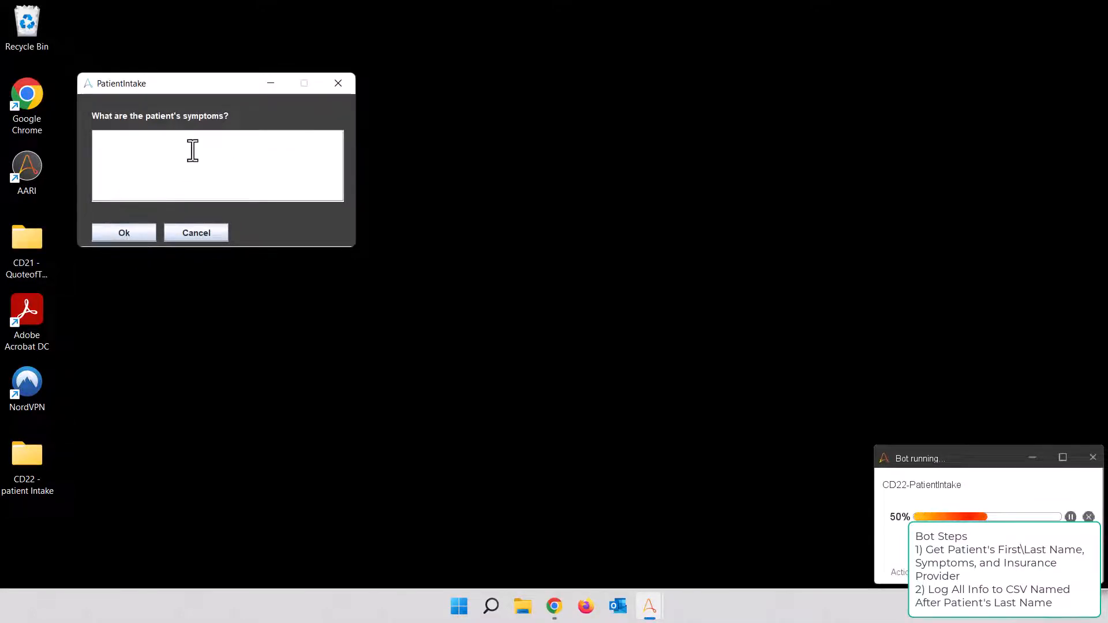
Submit "Hypothermia" as the second patient's symptoms and "Alliance Health Care" as the insurance provider
text(Hypother)
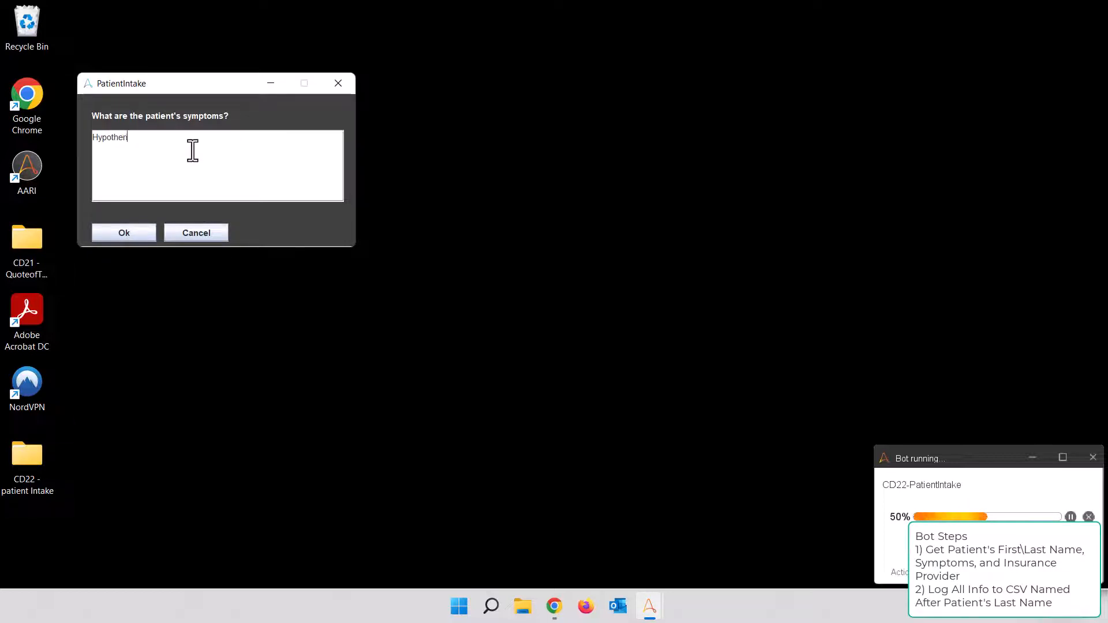
text(mia)
click(123, 233)
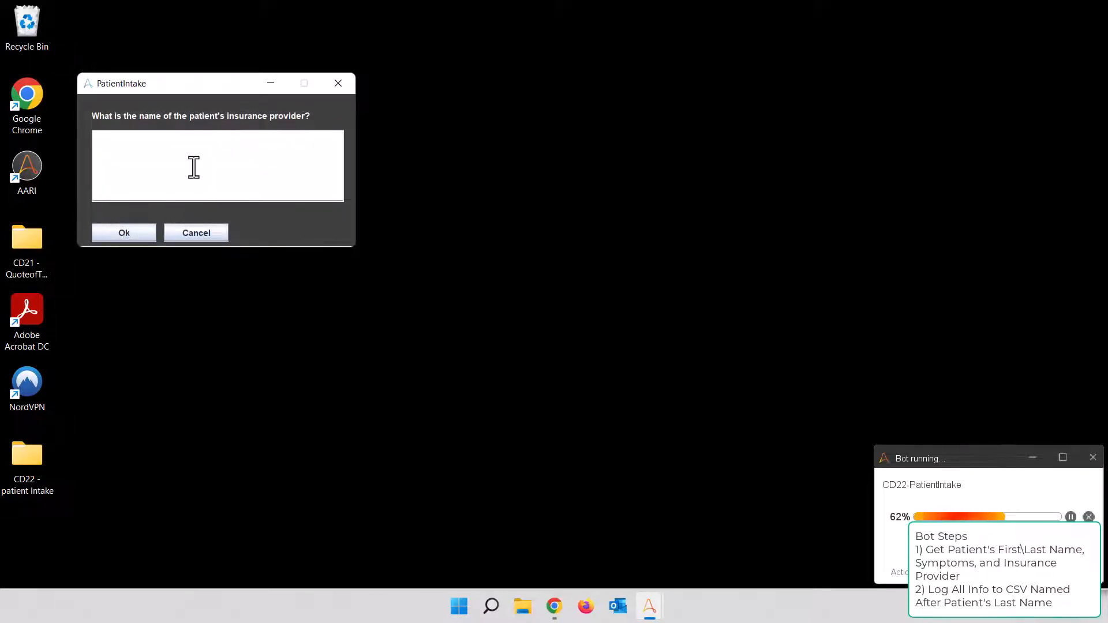
text(Alliance Health Care)
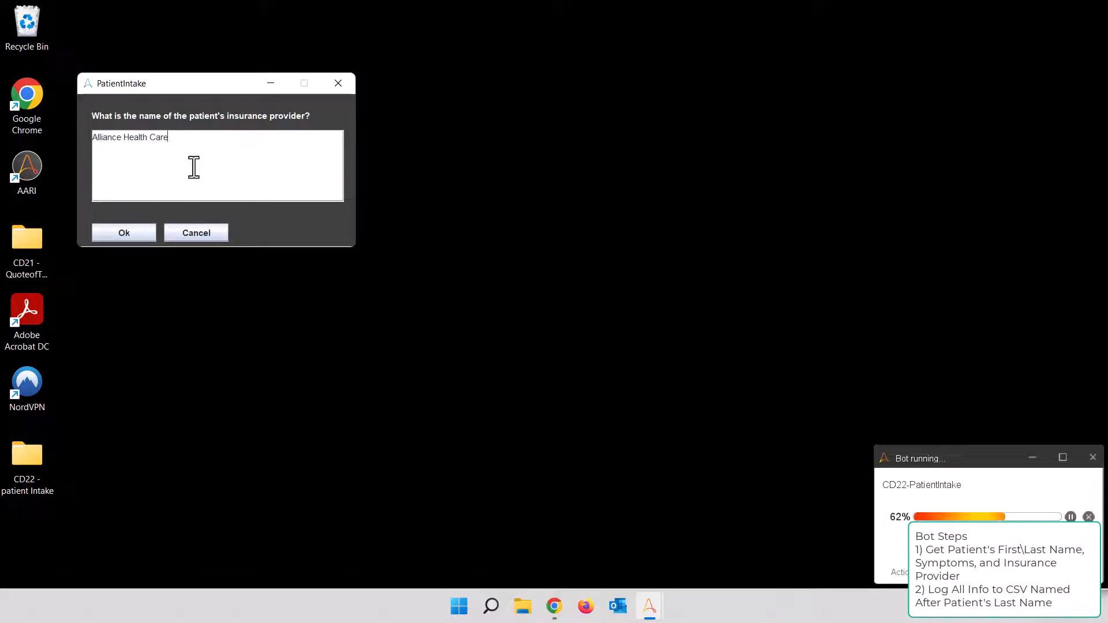
click(126, 233)
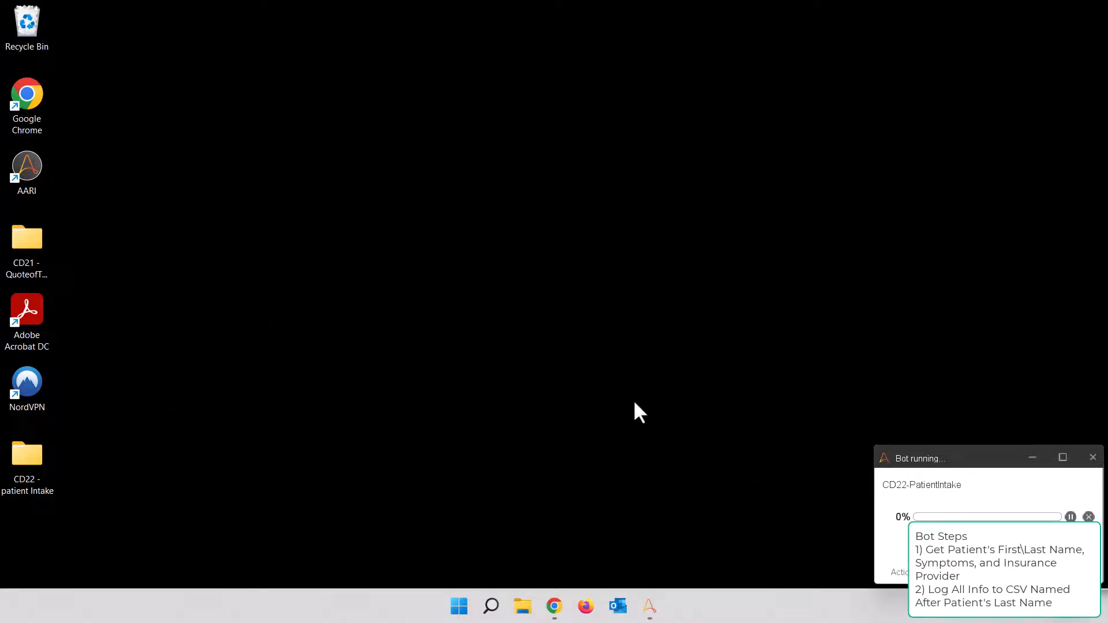
Exit the running trigger loop with the bot's quit hot key, then switch to Chrome and stop listening for triggers
key(ctrl+q)
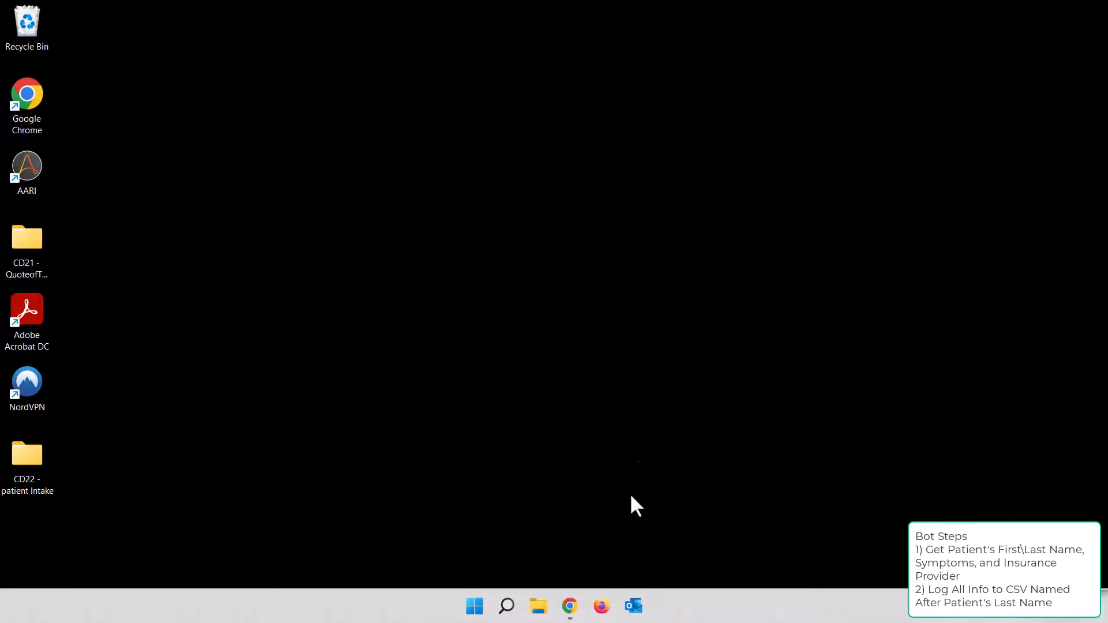
click(570, 606)
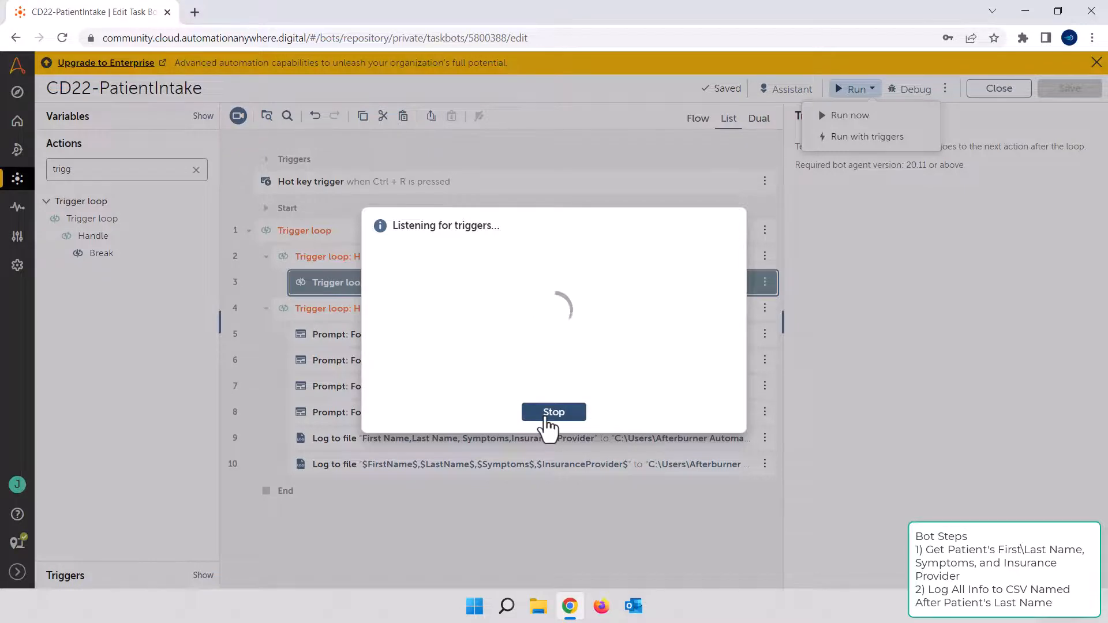
click(546, 419)
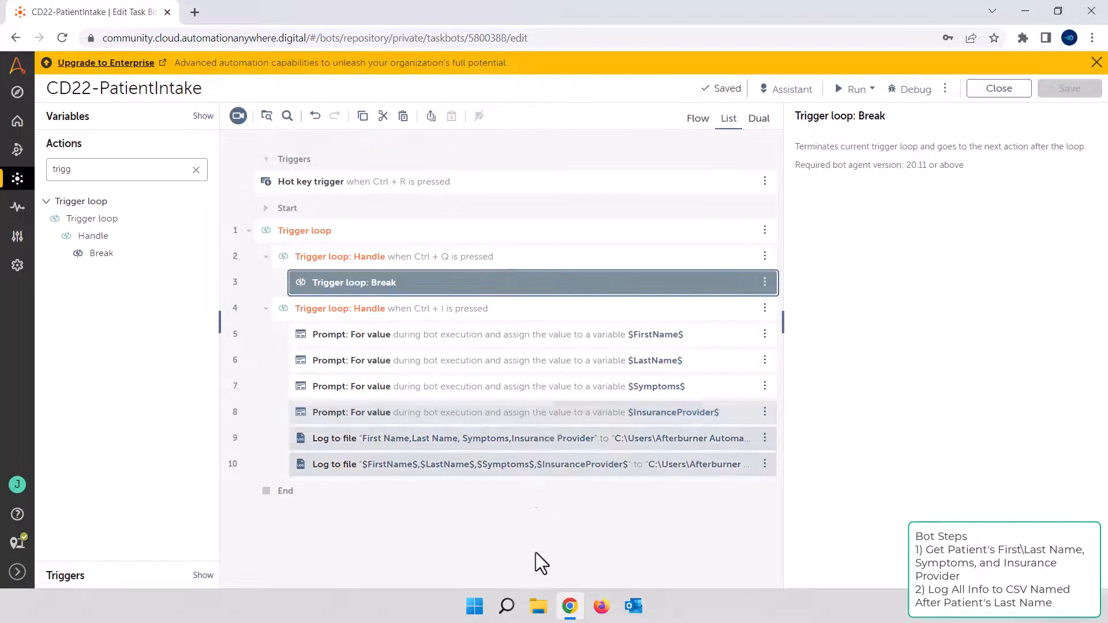
Switch to File Explorer and open the CD22 - patient Intake folder on the Desktop to check the logged files
click(538, 606)
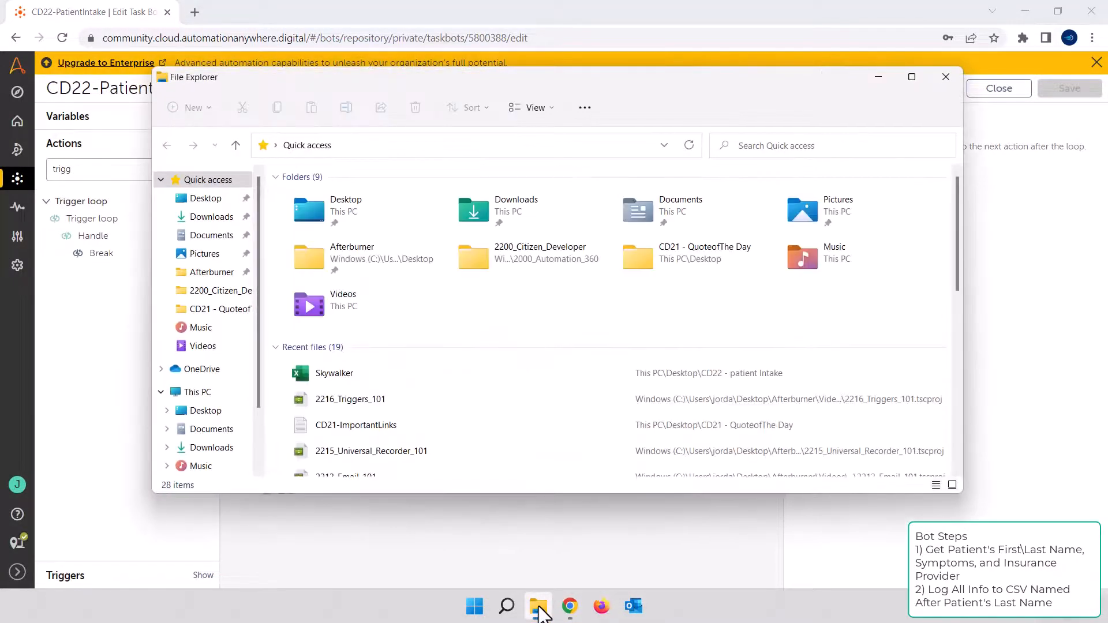
click(356, 215)
double_click(355, 215)
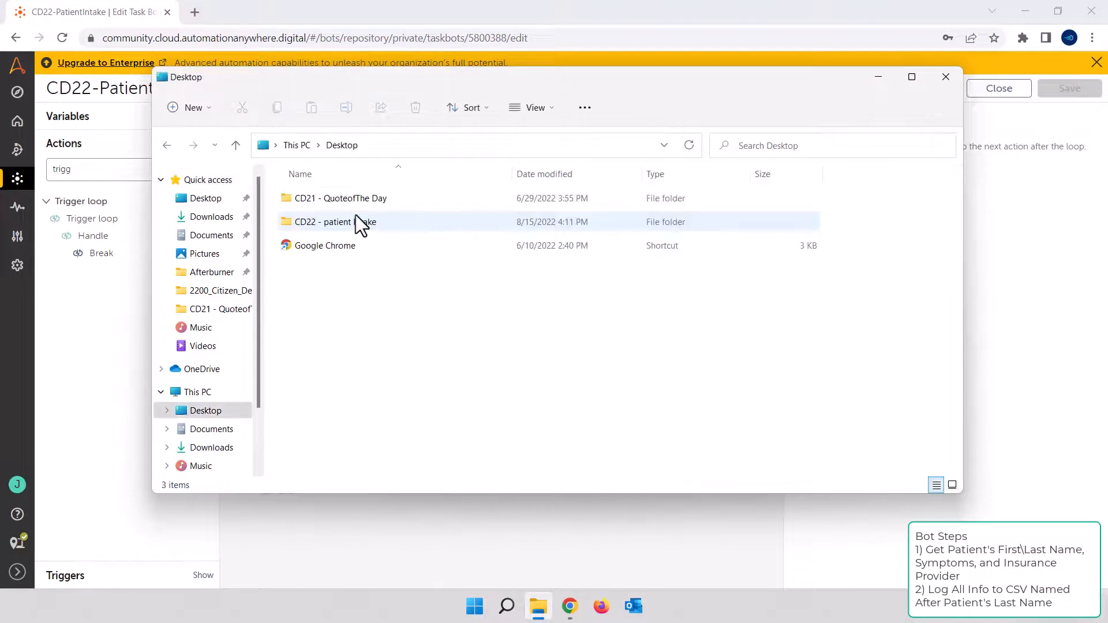
double_click(357, 227)
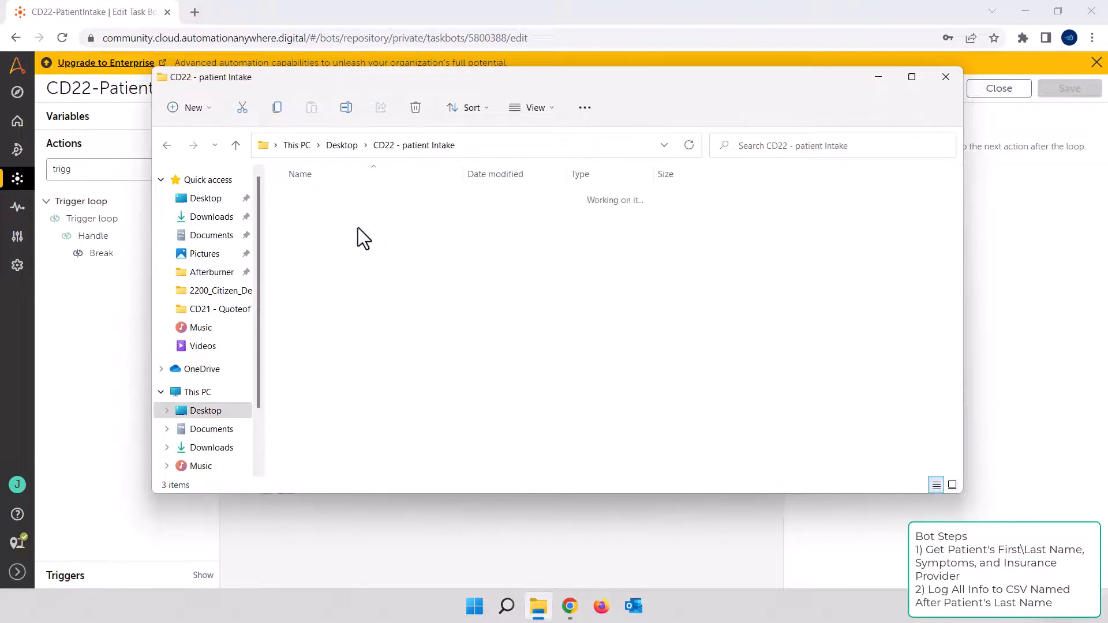